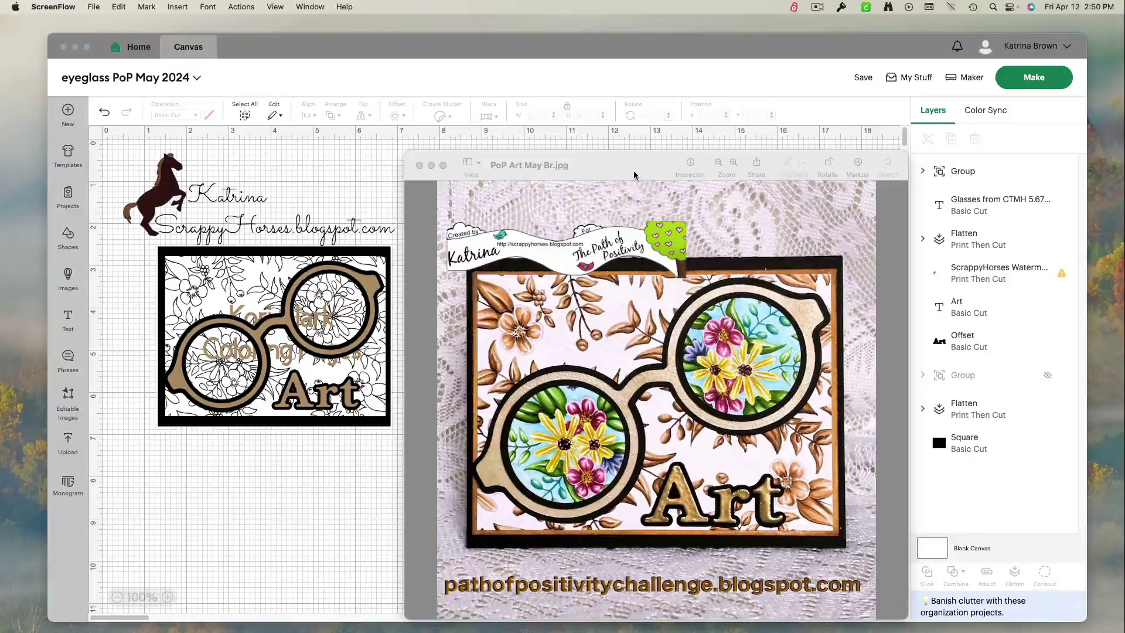
Drag the Preview photo of the finished card off the left edge to reveal the canvas.
drag(634, 175, 0, 175)
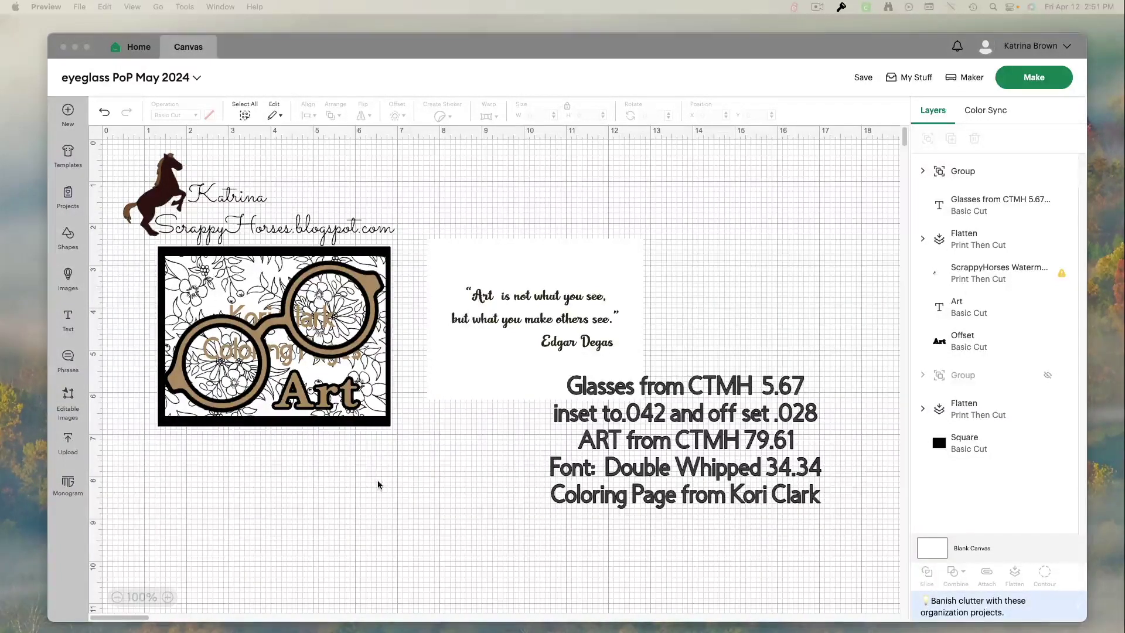
Nudge the black 5.5 × 4.25 in backing square slightly down-right, then select the coloring-page layer.
click(373, 427)
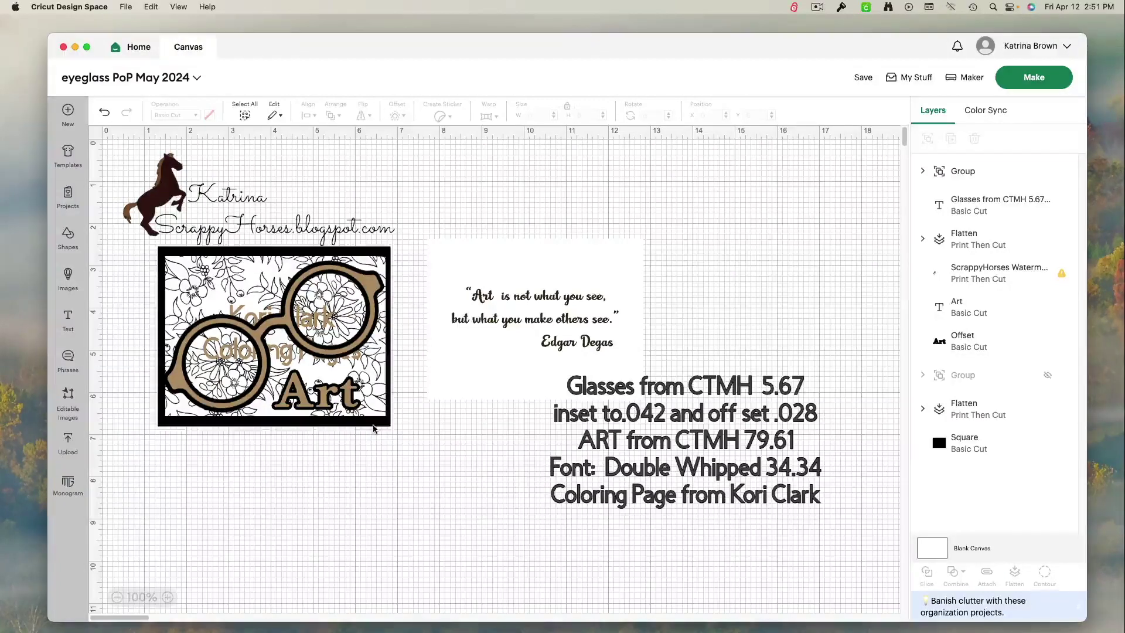
click(373, 427)
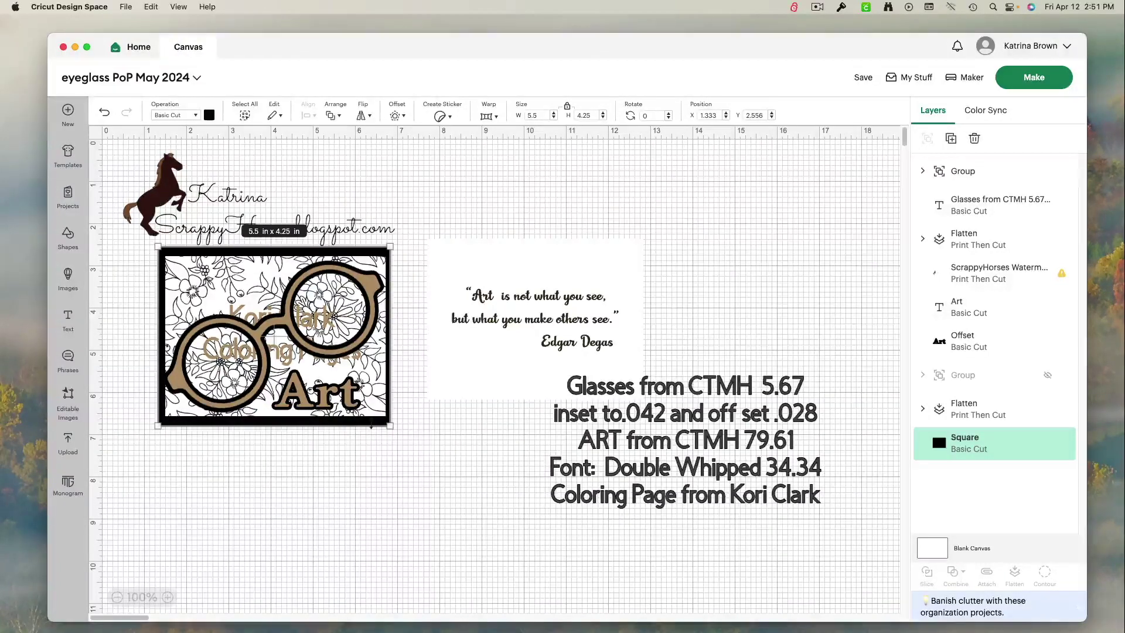
click(337, 444)
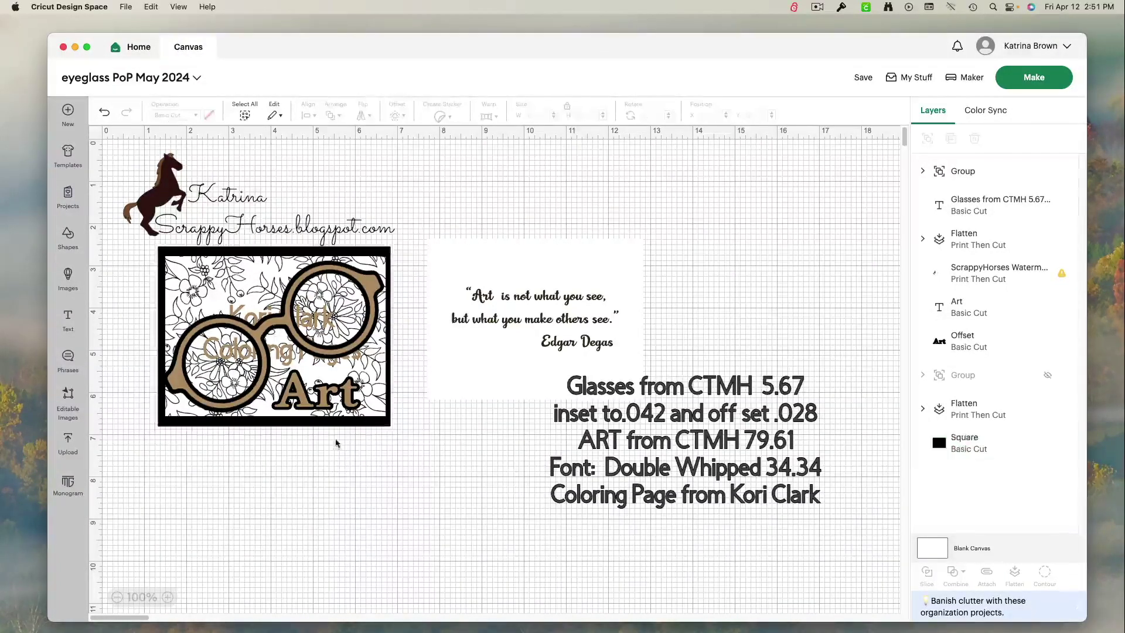
drag(339, 424, 341, 426)
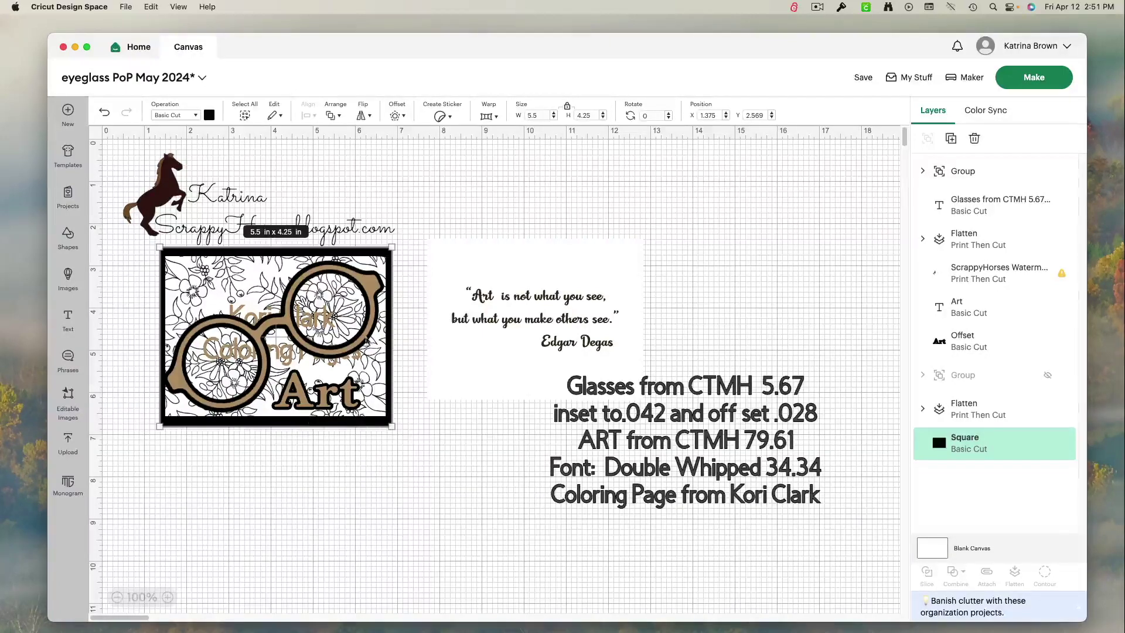
drag(249, 285, 249, 284)
click(446, 193)
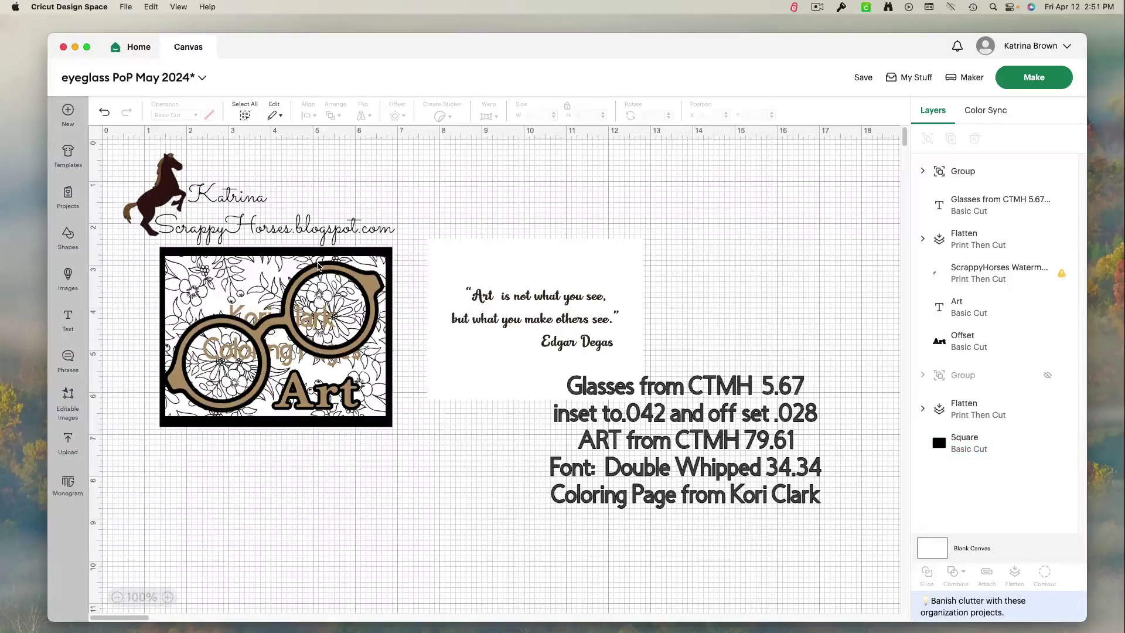
click(279, 277)
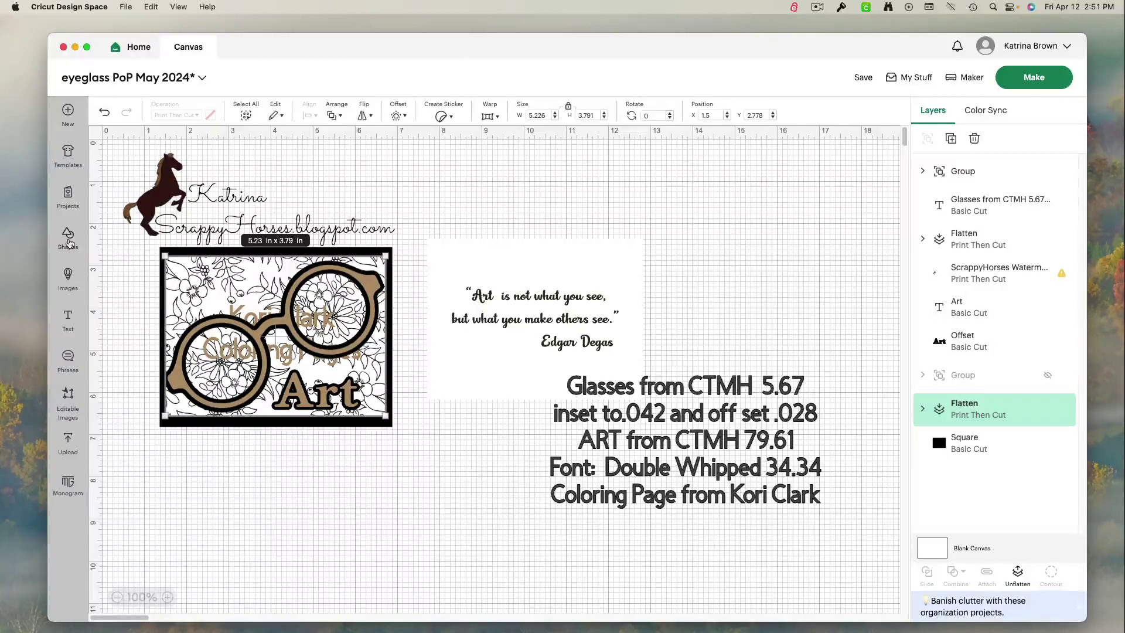
Add a square and stretch it over the coloring panel to 5.15 × 3.75 in.
click(68, 237)
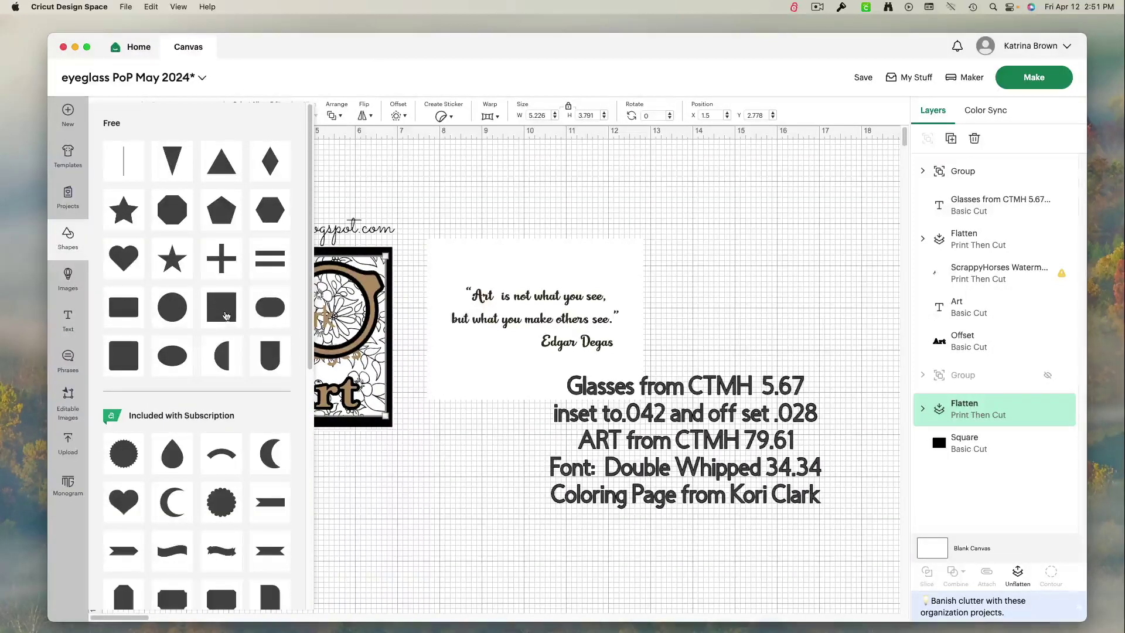
click(217, 304)
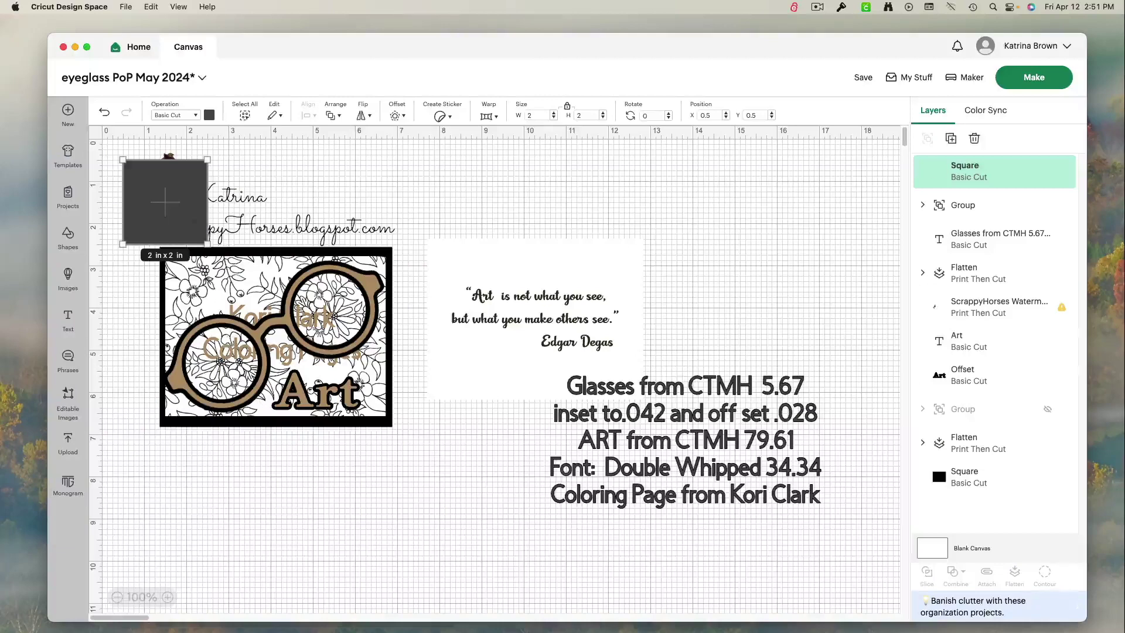
drag(171, 214, 377, 300)
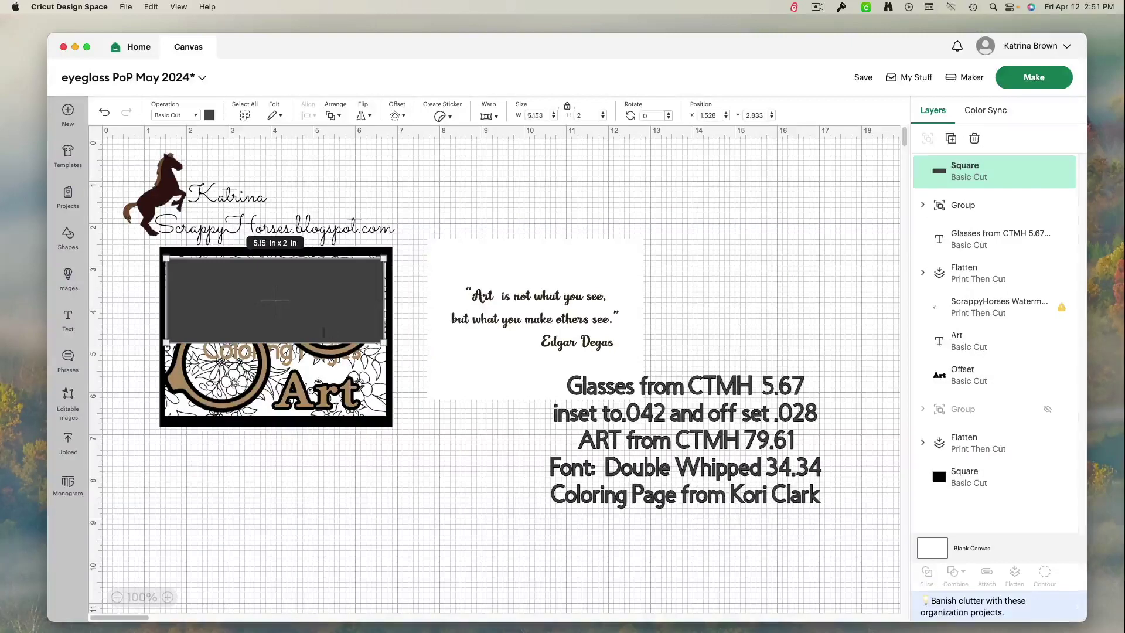
drag(325, 340, 336, 414)
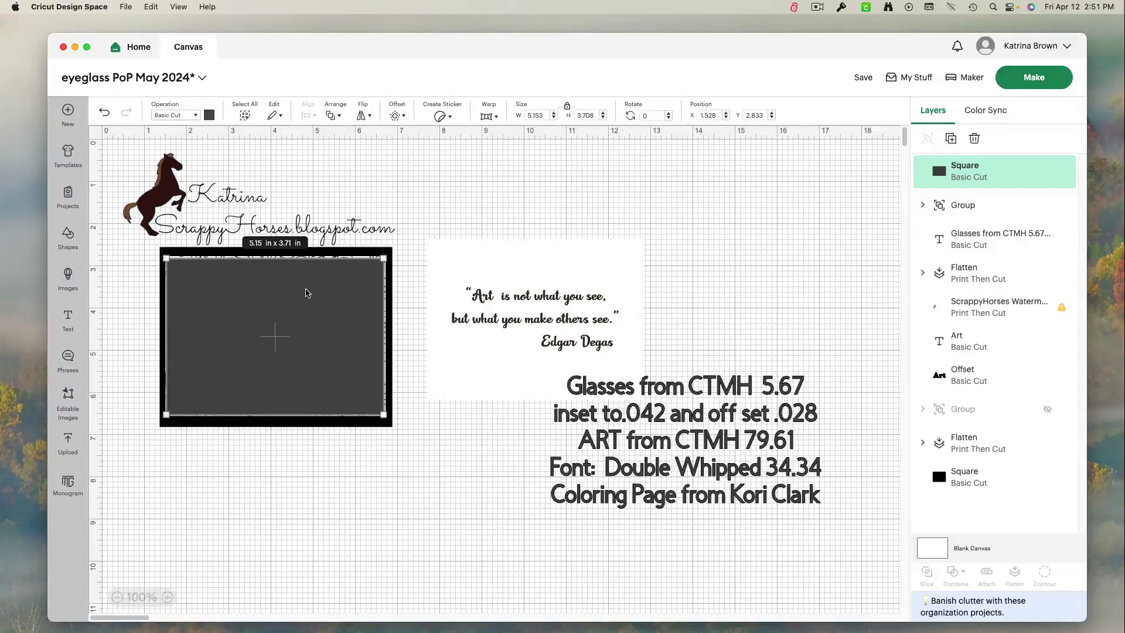
drag(302, 260, 302, 257)
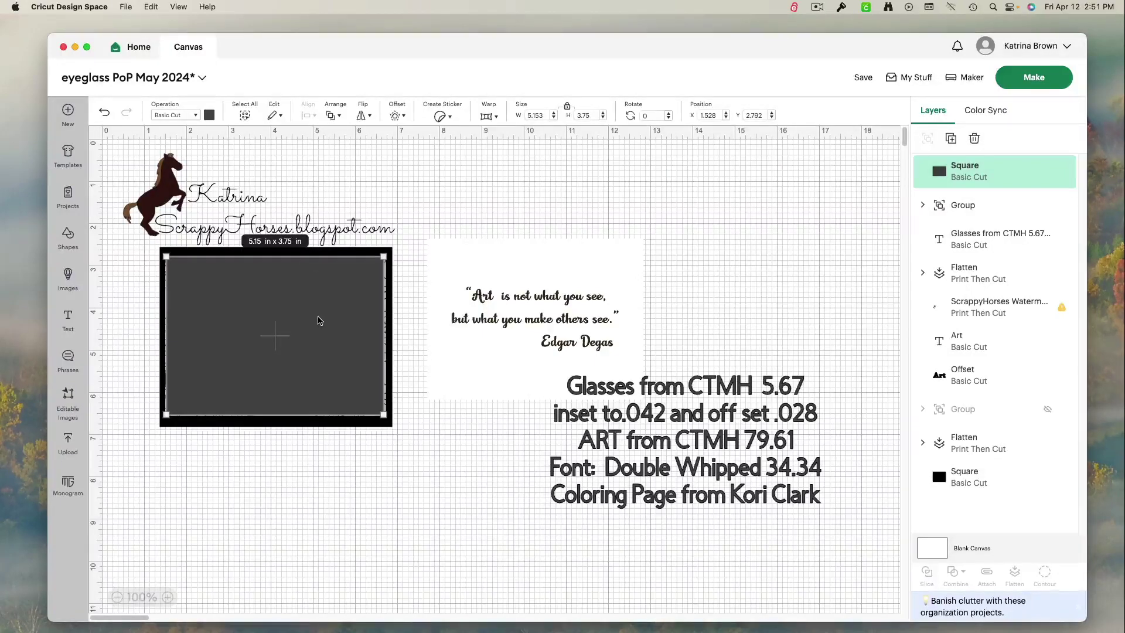
Move the dark rectangle below the coloring panel and the quote card to the lower right.
drag(322, 310, 341, 551)
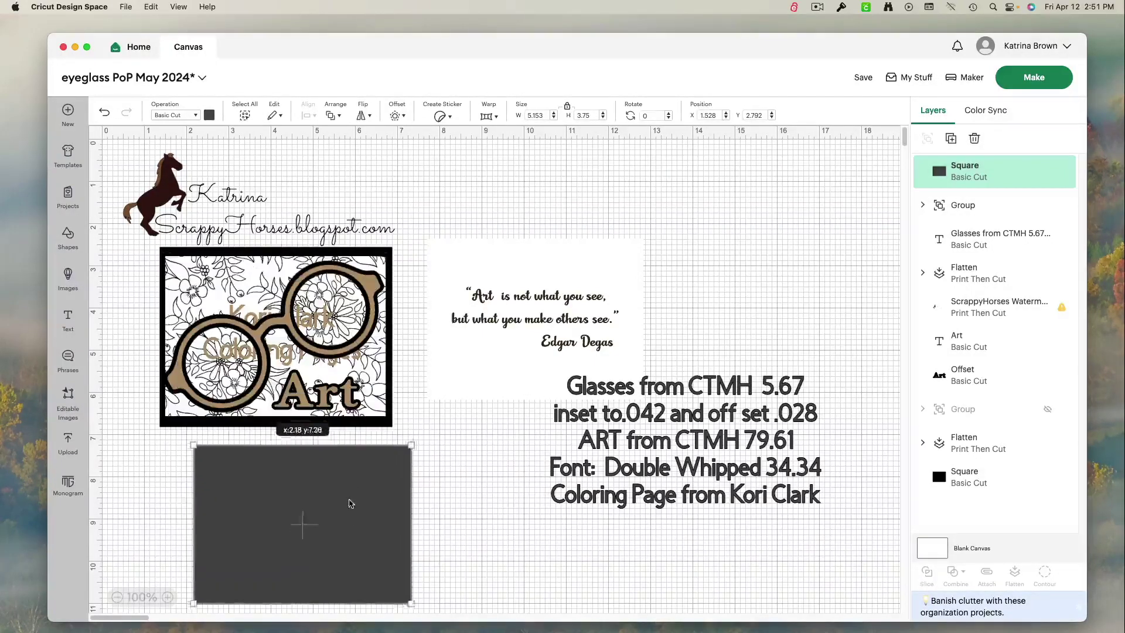
drag(475, 306, 719, 561)
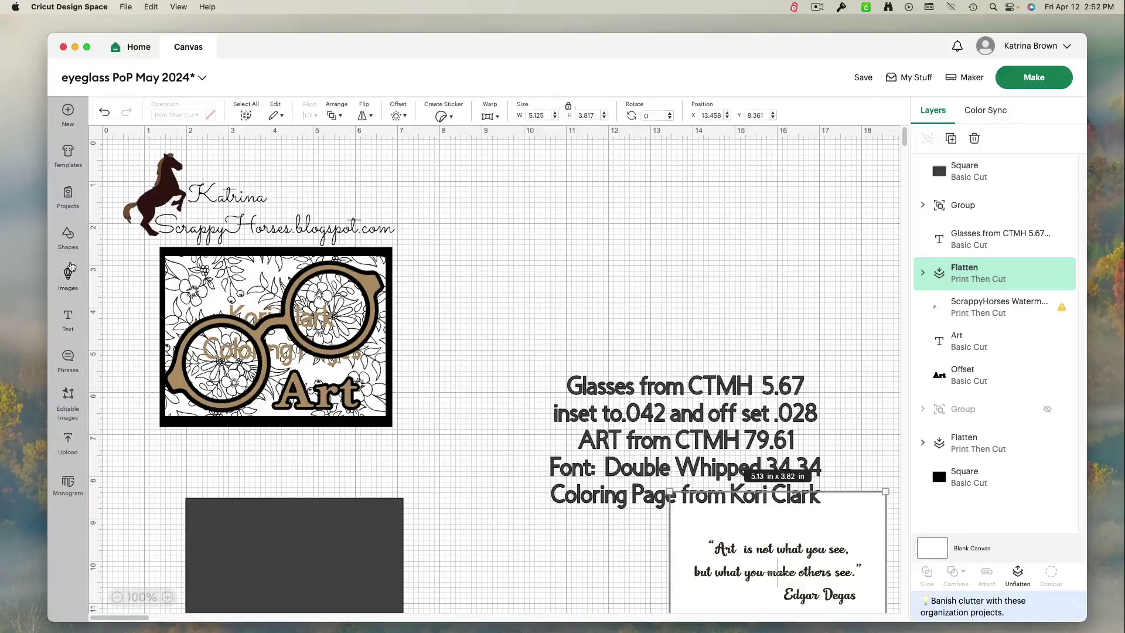
click(69, 277)
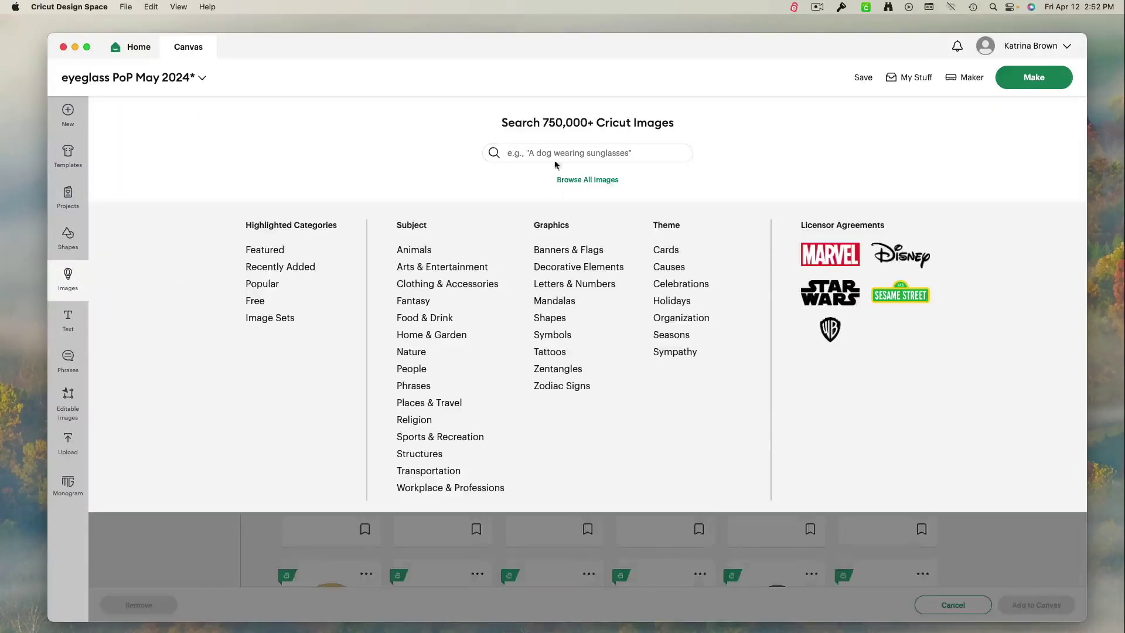
Search images for 'glasses', filter to Purchased, and add the round maroon eyeglasses.
click(556, 156)
text(glasses)
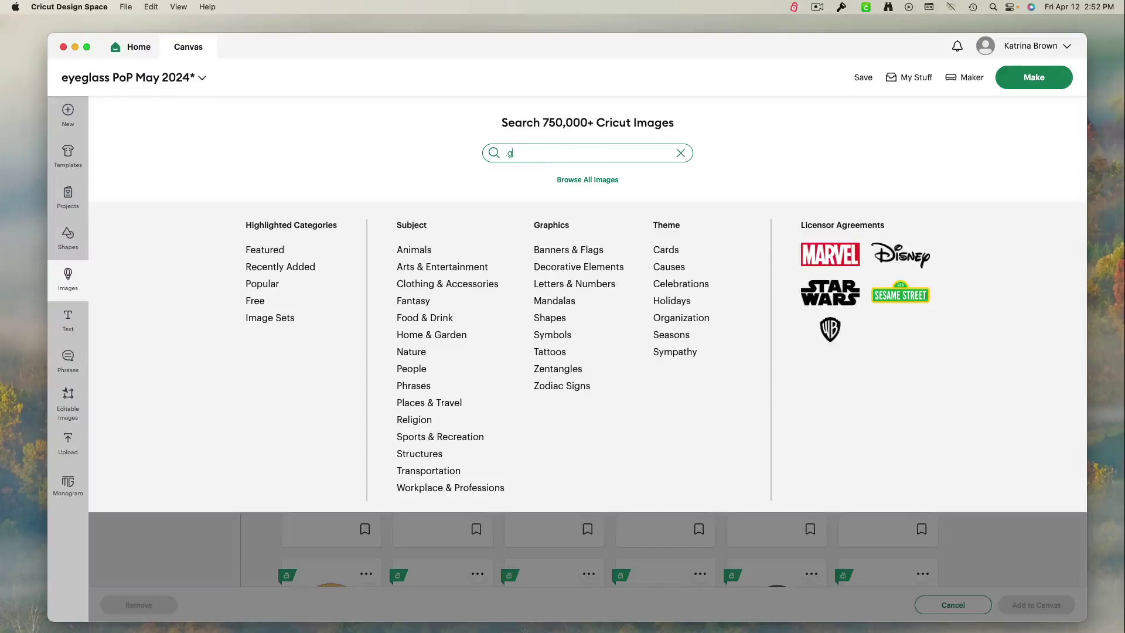
key(Return)
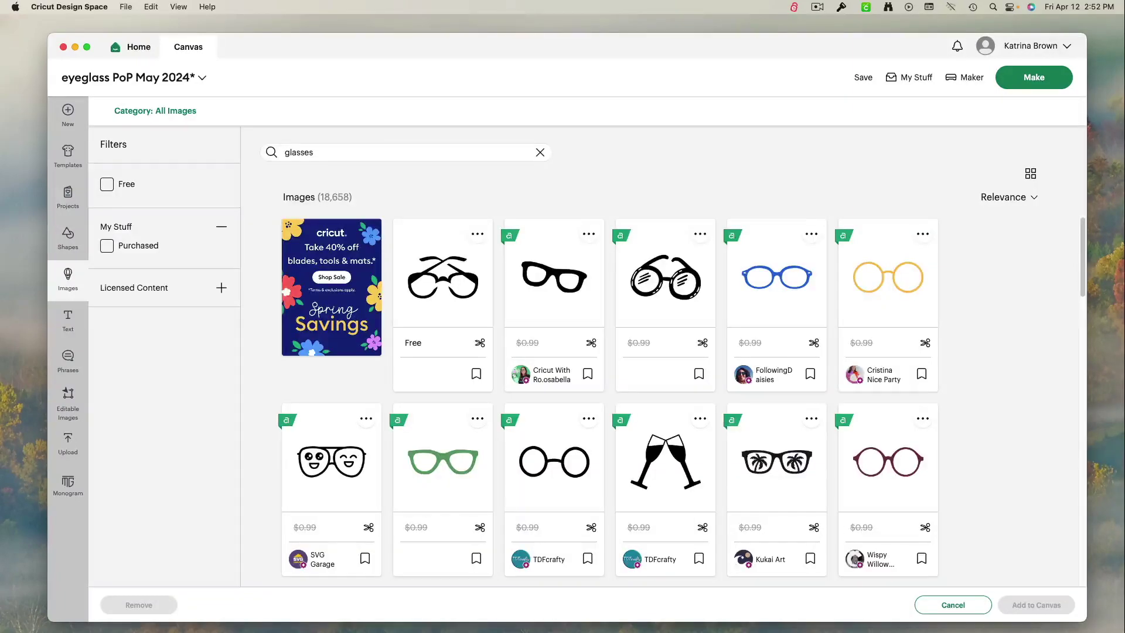
click(130, 250)
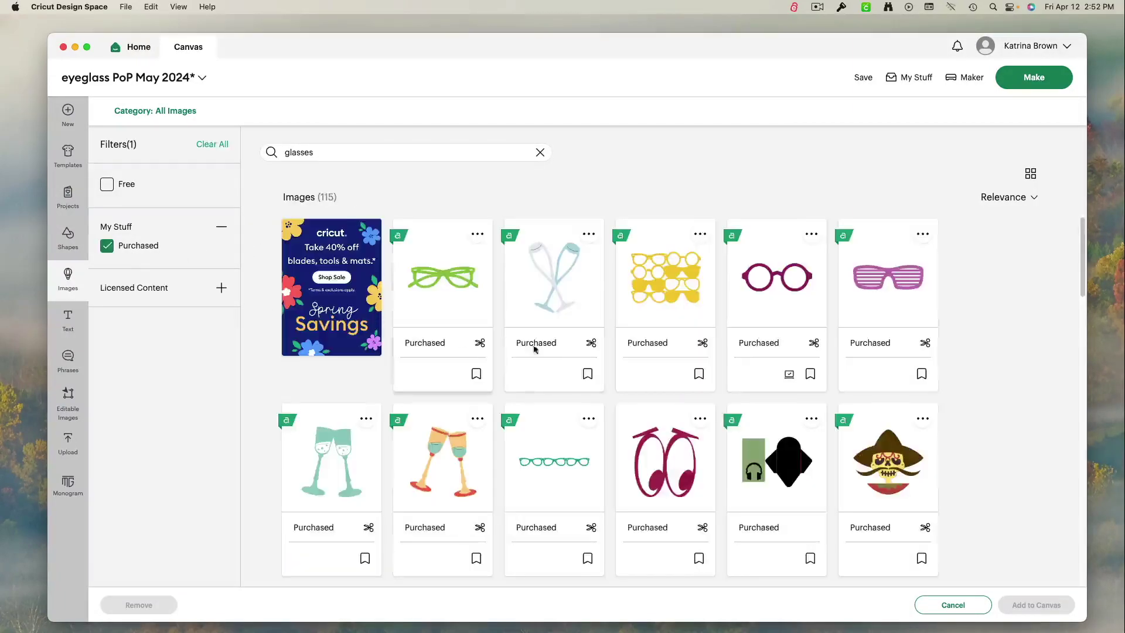
click(769, 321)
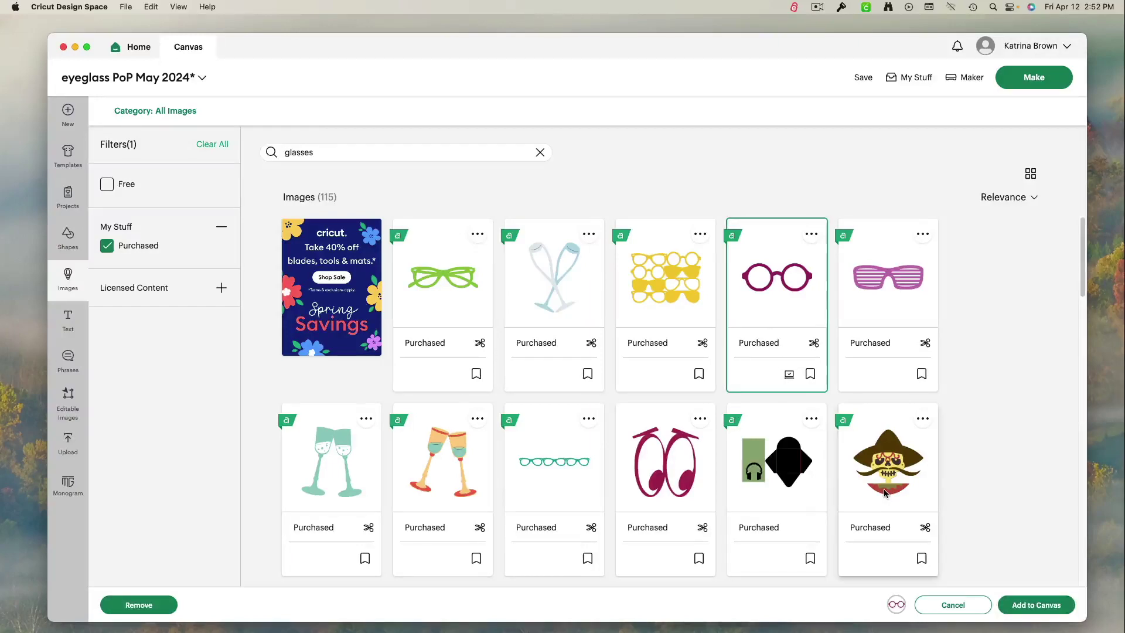
click(1049, 607)
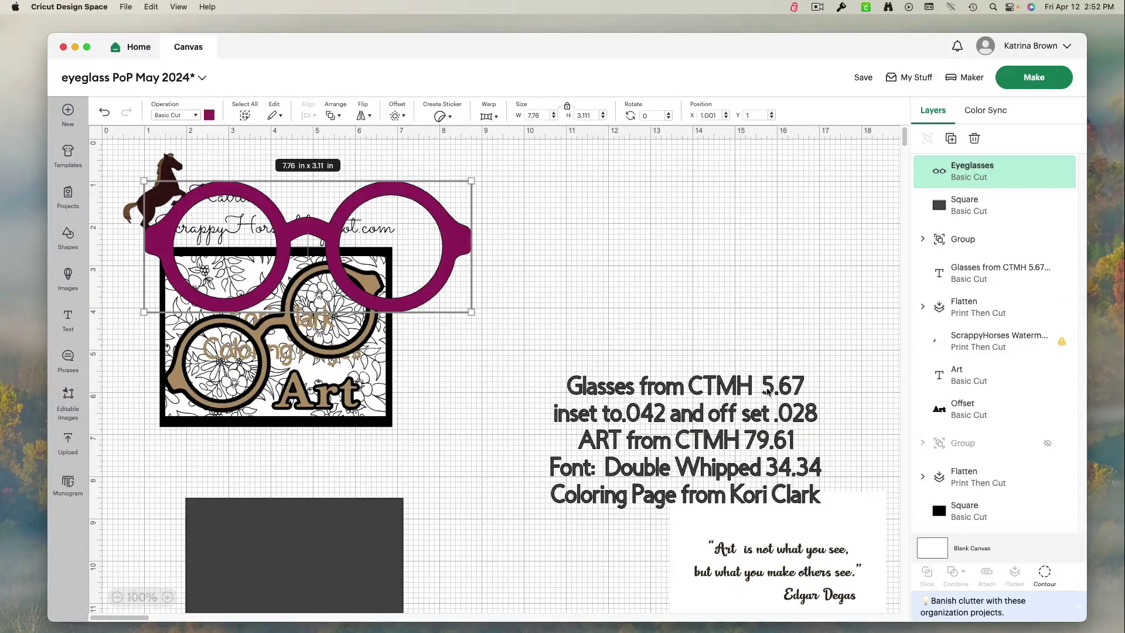
Resize the eyeglasses to 5.67 in wide and place them in the upper-right empty space.
drag(439, 305, 678, 300)
click(545, 112)
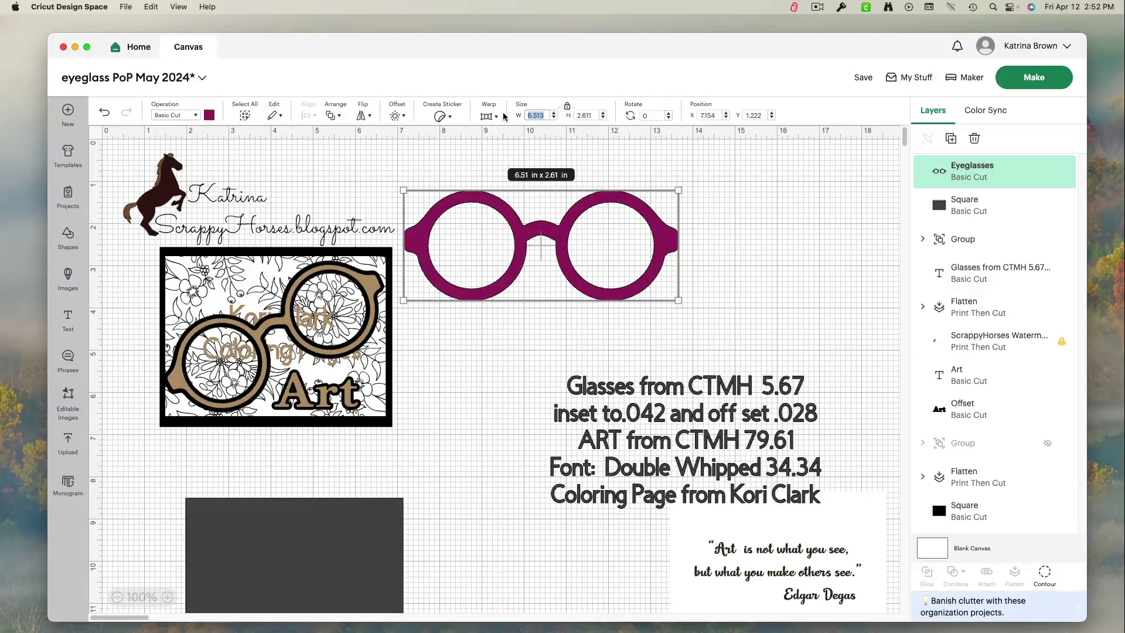
text(5.67)
key(Return)
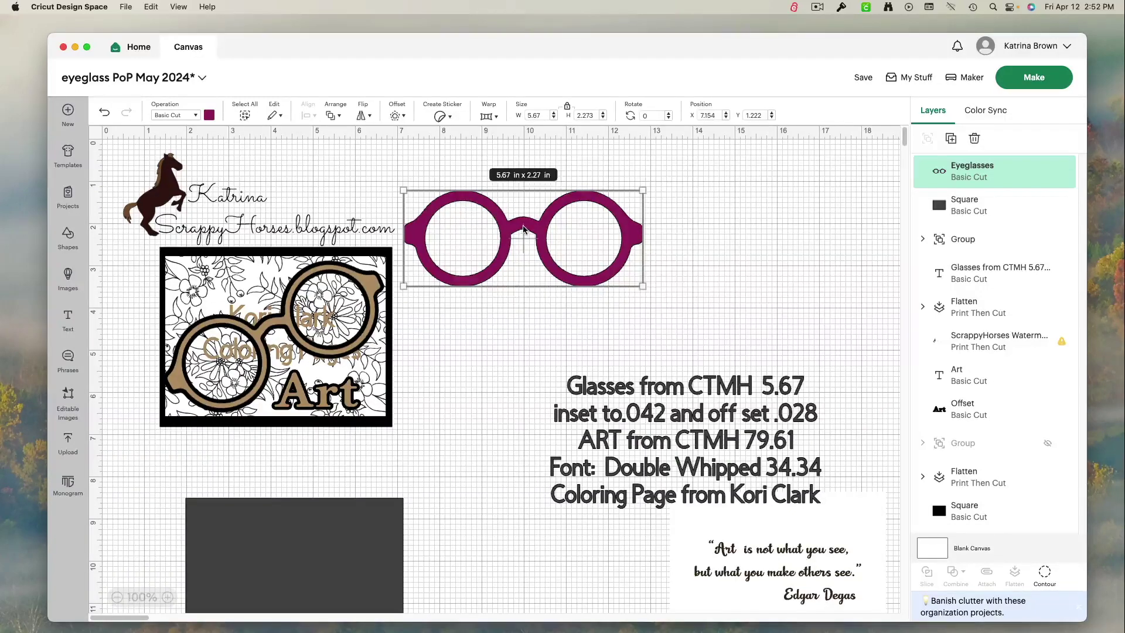
drag(523, 232, 661, 234)
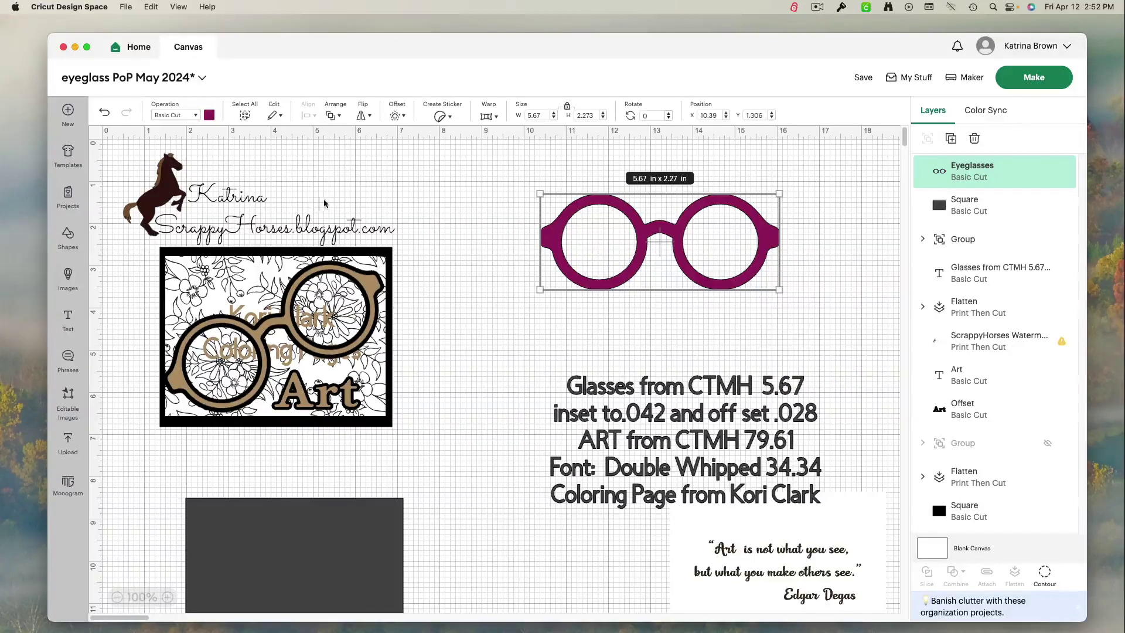
click(509, 312)
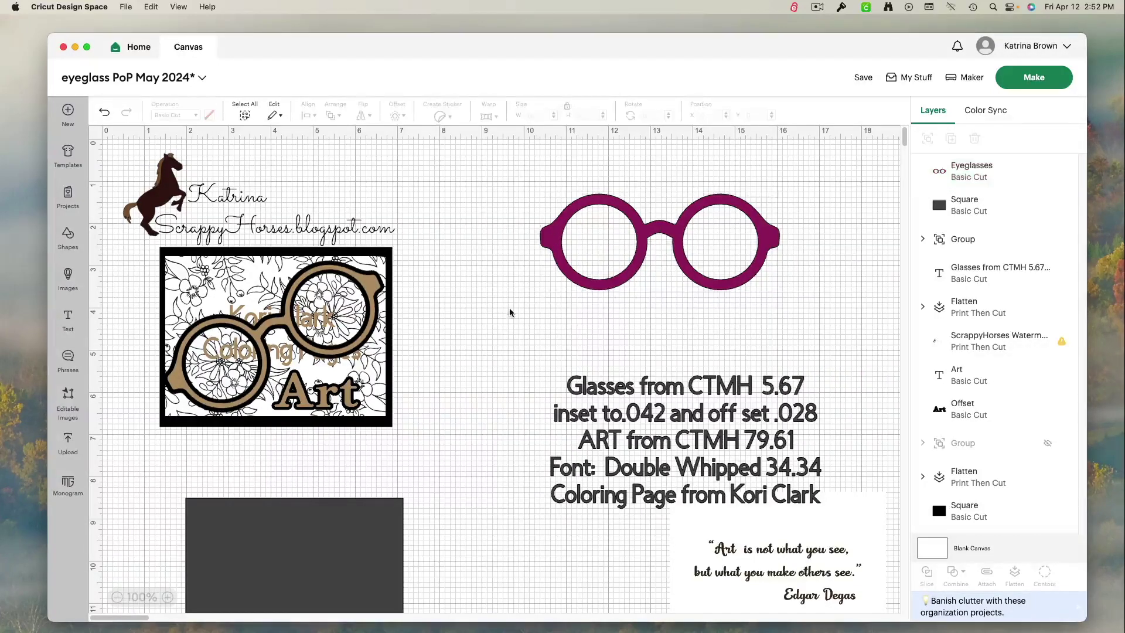
click(638, 270)
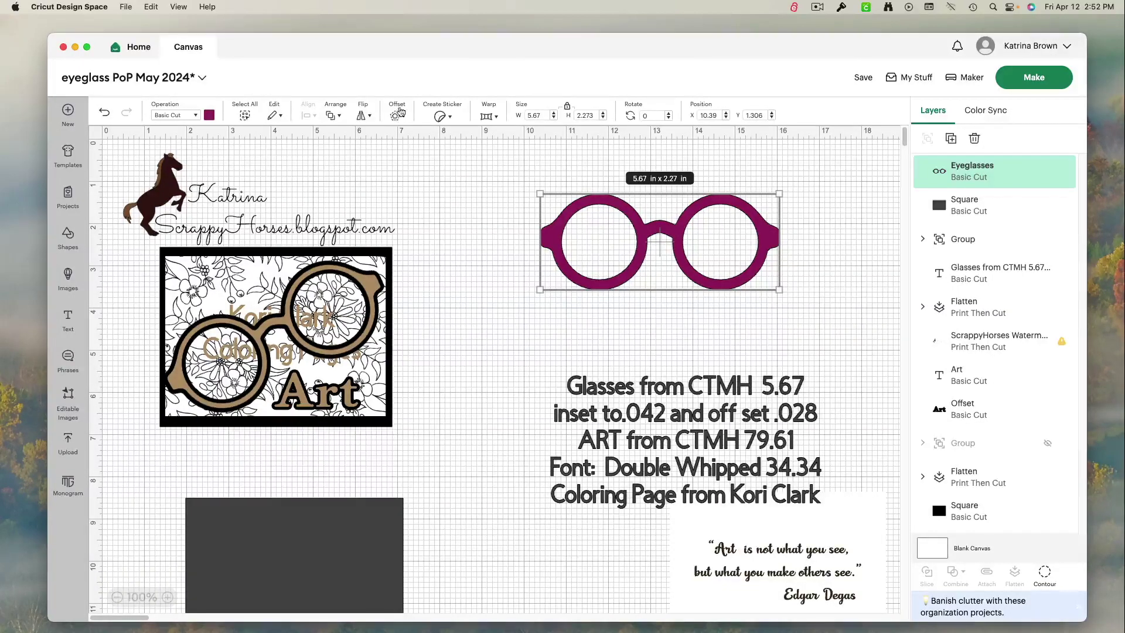
Apply a -0.042 in offset to the eyeglasses, creating a black inset Offset layer.
click(398, 119)
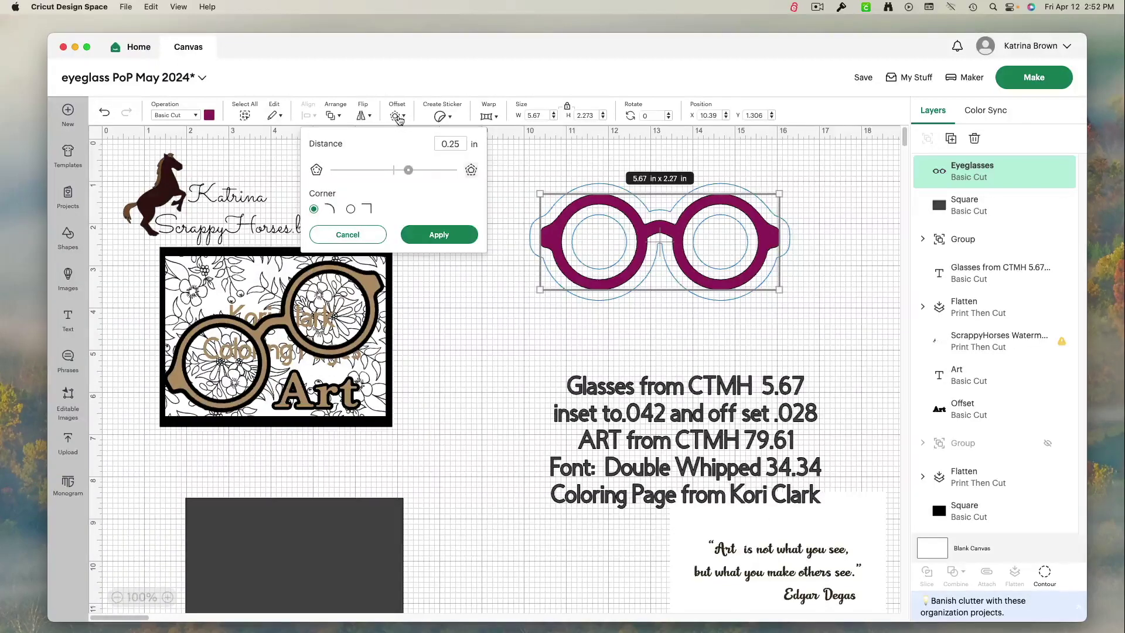
drag(407, 170, 386, 170)
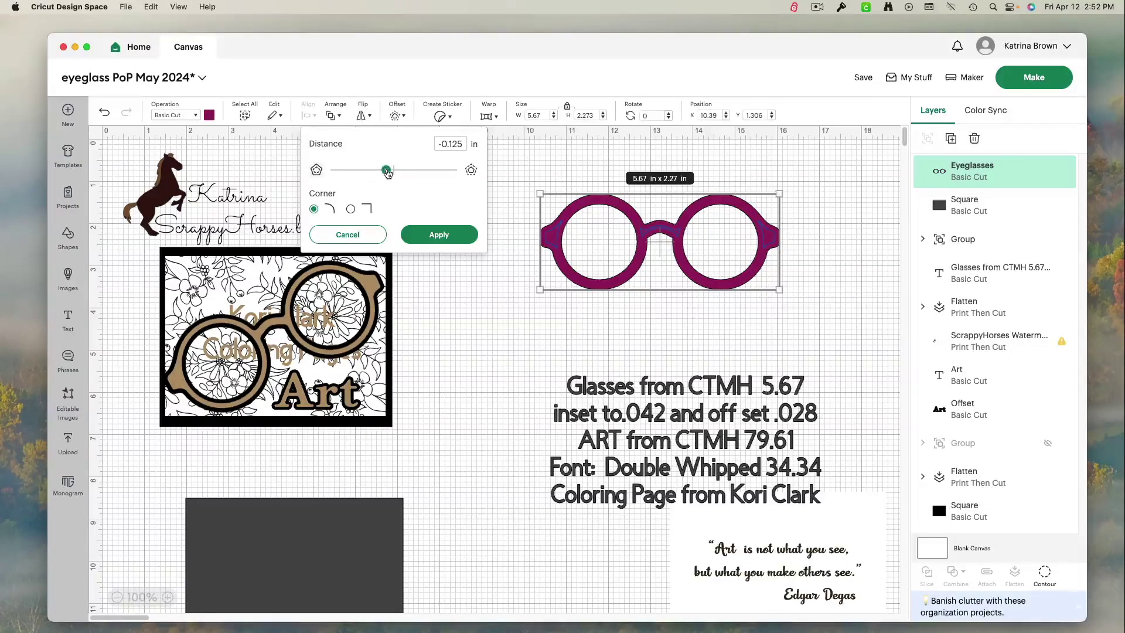
drag(387, 171, 390, 173)
drag(390, 174, 391, 174)
click(440, 235)
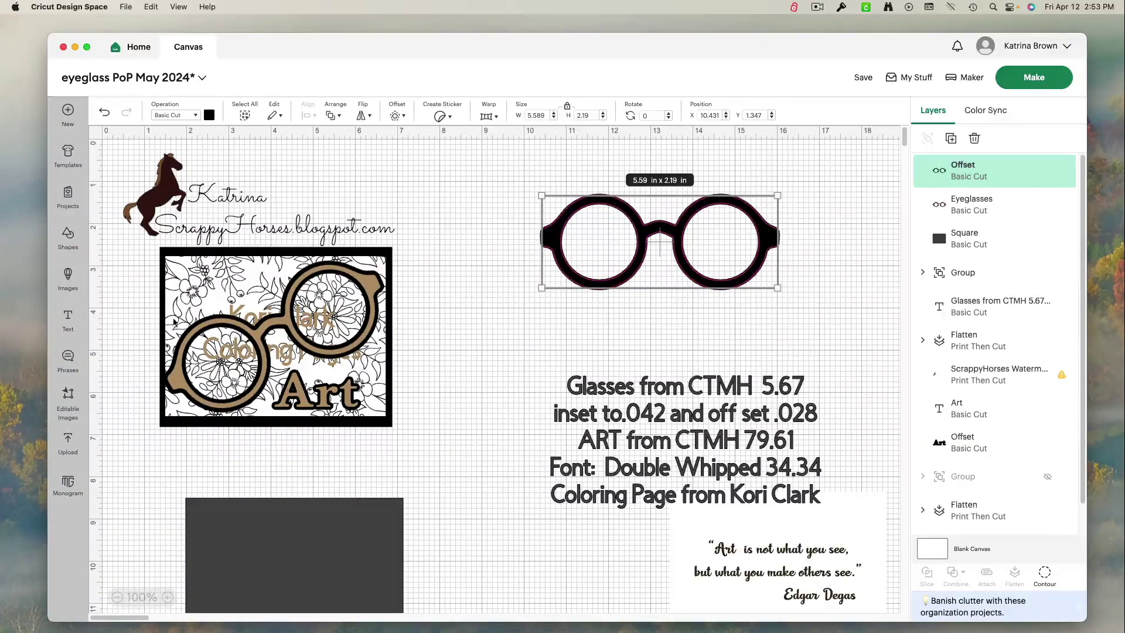
click(211, 116)
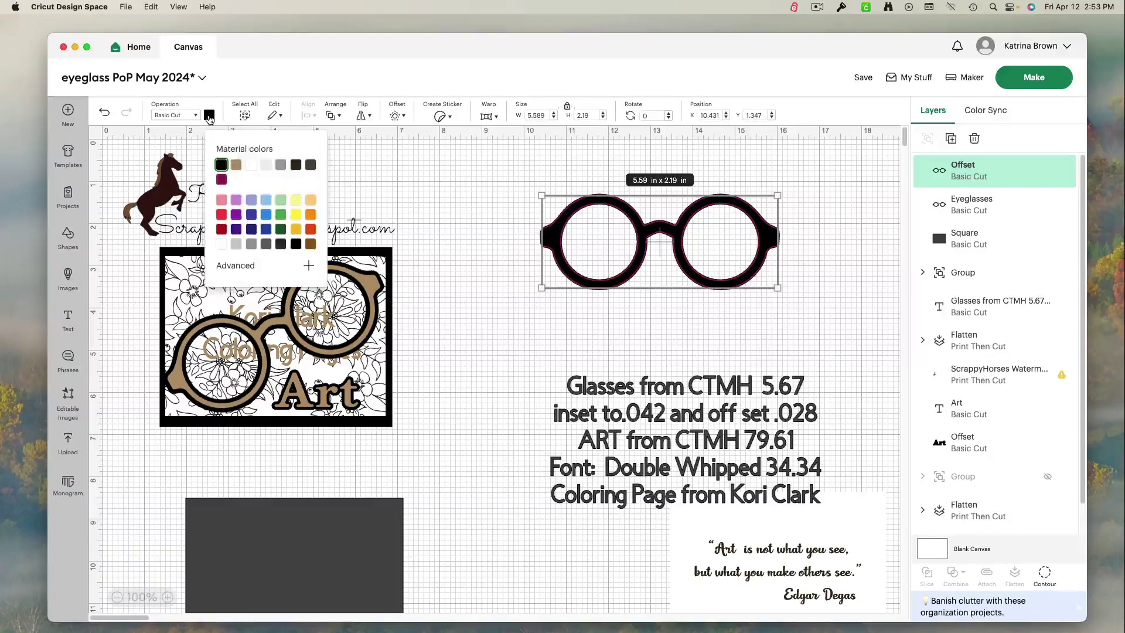
Color the inset offset tan, move it over the notes text, and select the purple eyeglasses.
click(236, 166)
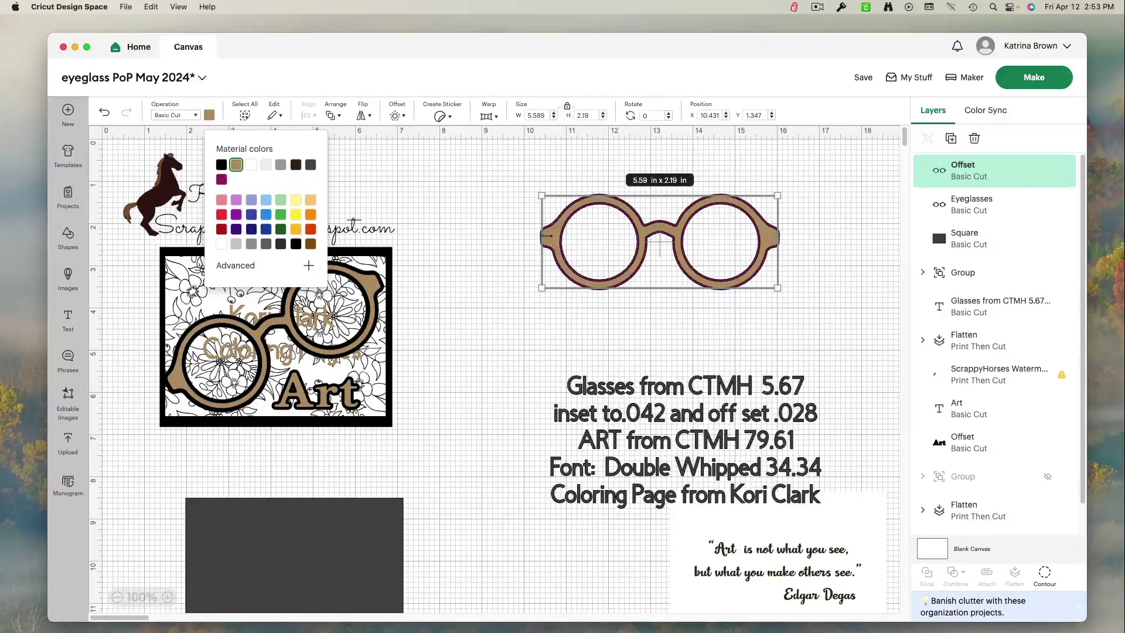
drag(574, 238, 586, 472)
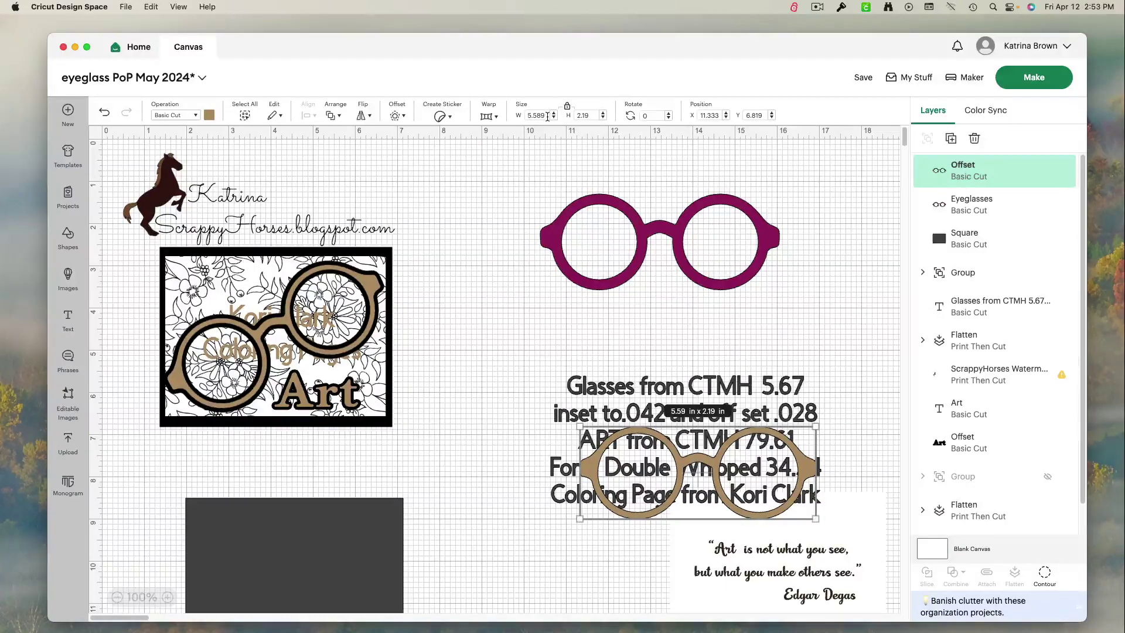
click(616, 202)
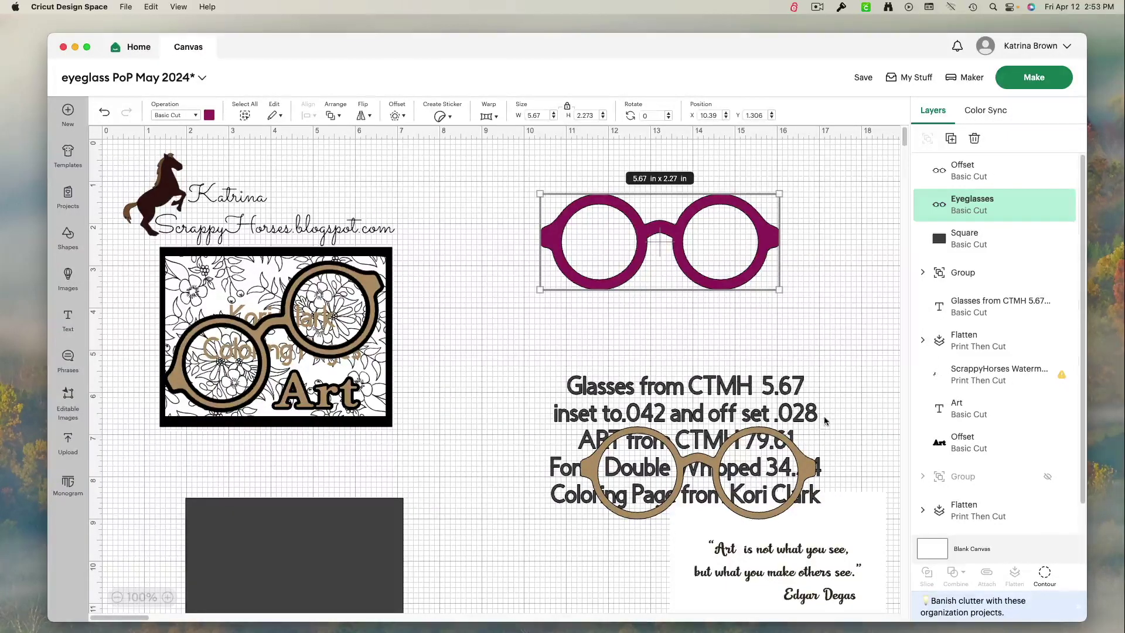
Apply a 0.028 in outward offset to the eyeglasses as a black outline.
click(397, 116)
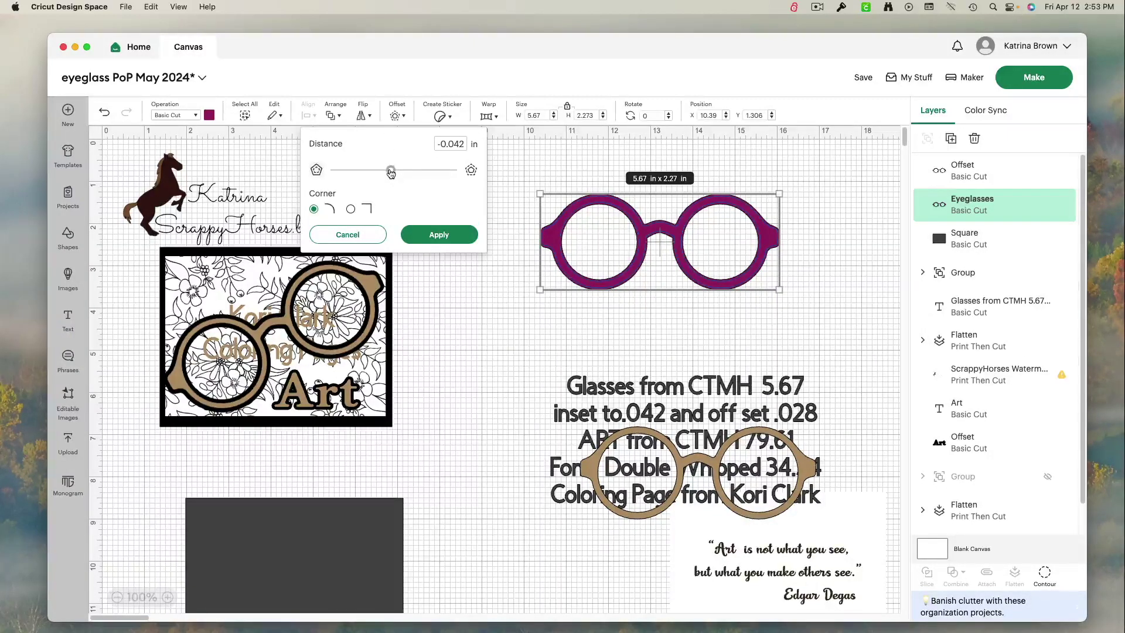
drag(391, 173, 398, 173)
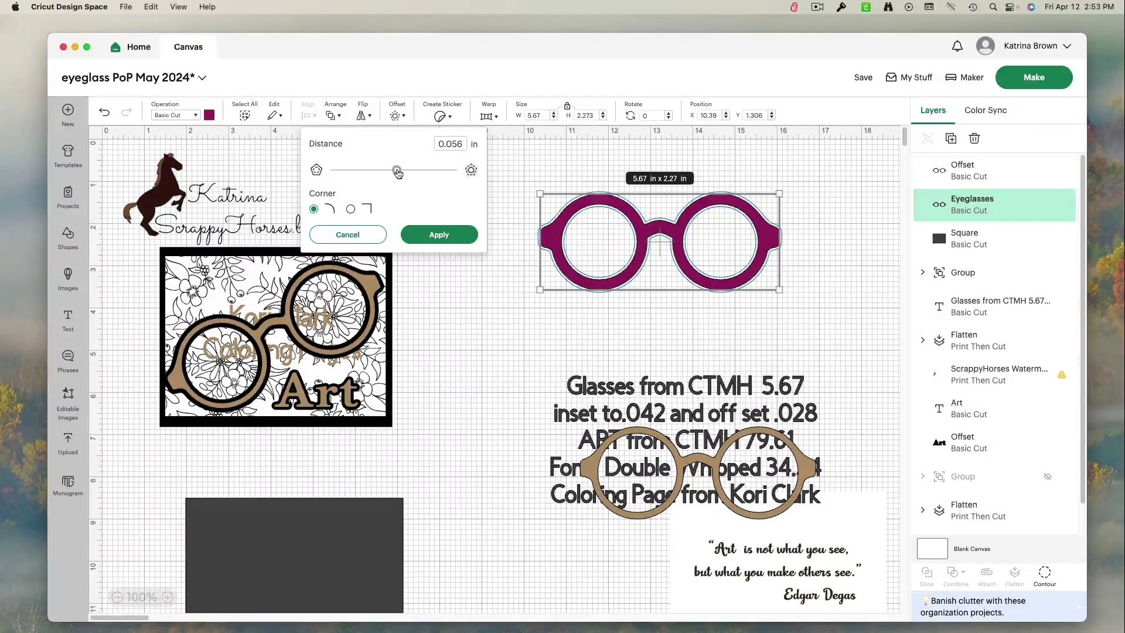
drag(398, 173, 396, 173)
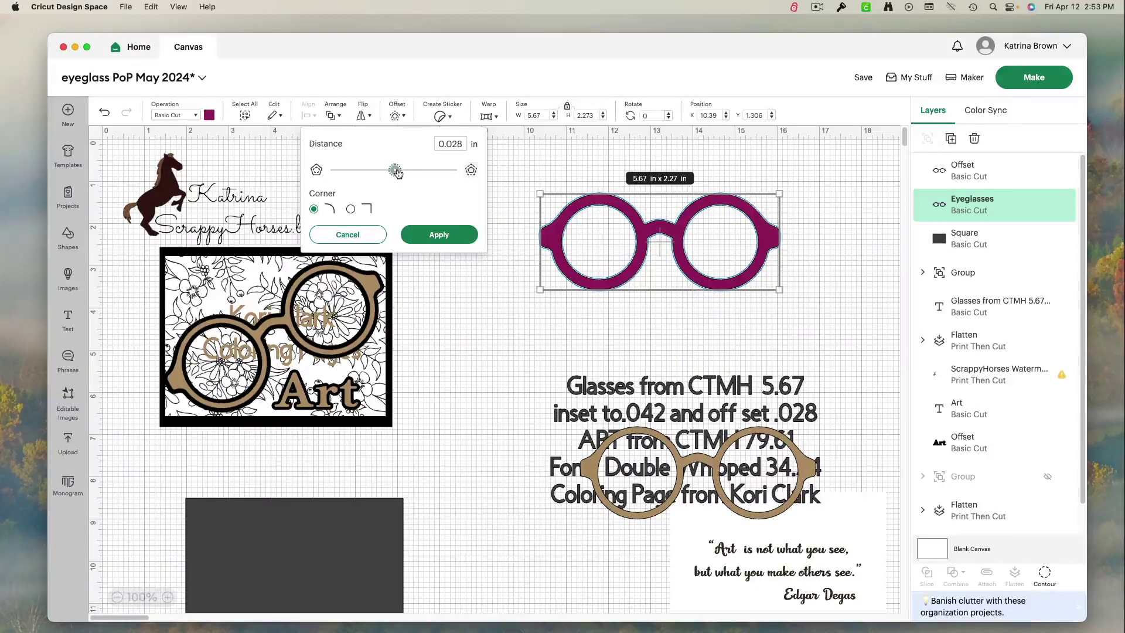
click(437, 235)
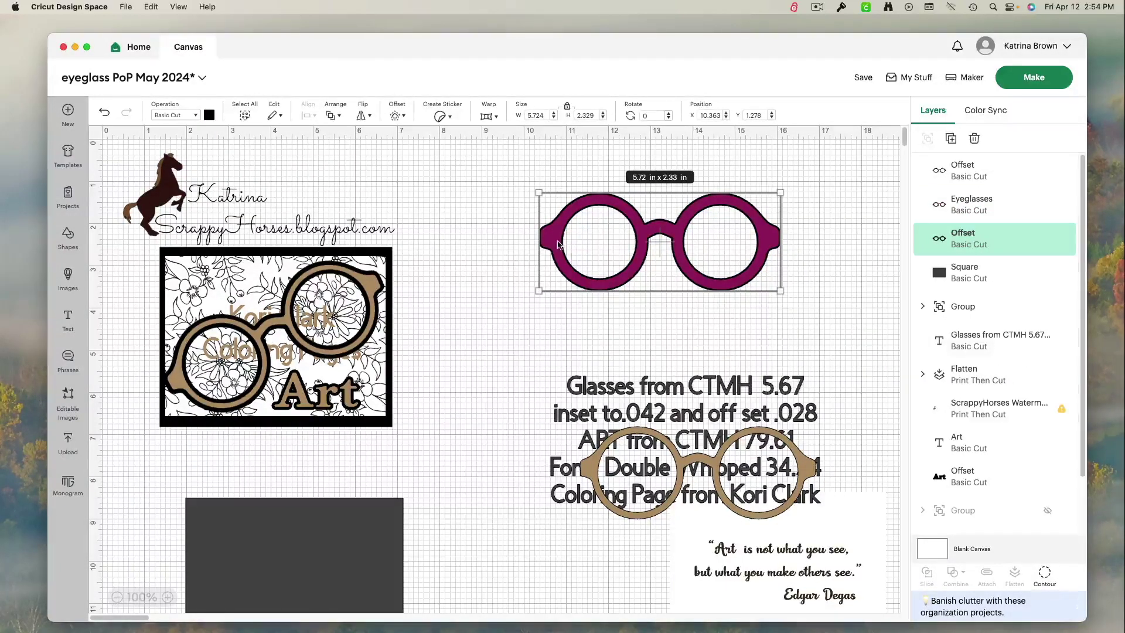
Move the black outline off the purple glasses and the tan glasses onto the dark square.
drag(561, 247, 597, 472)
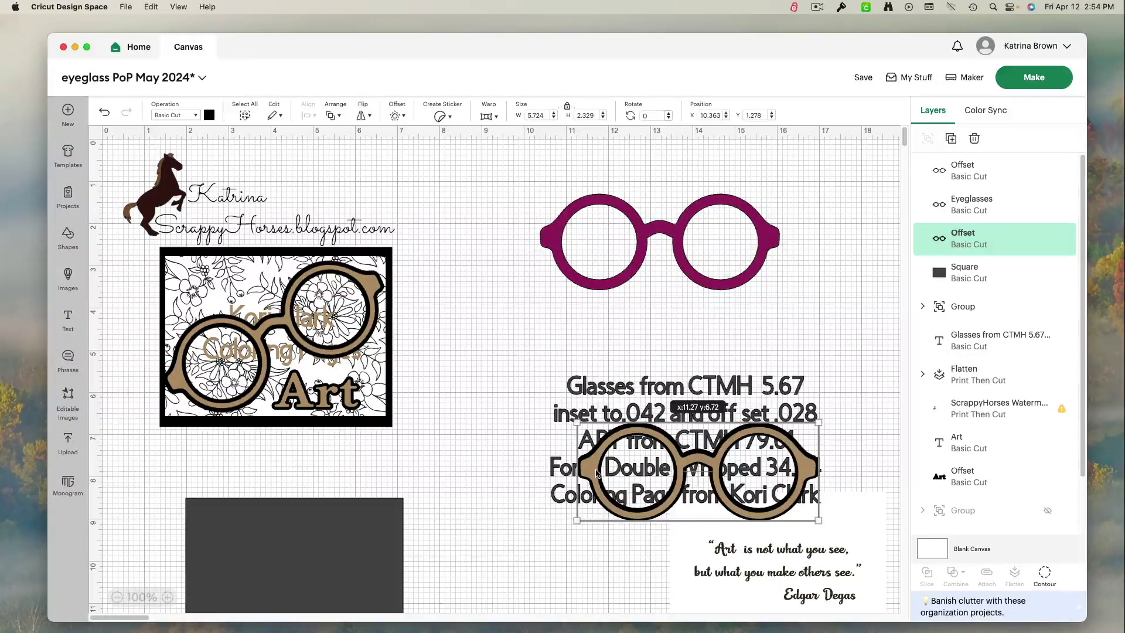
click(625, 544)
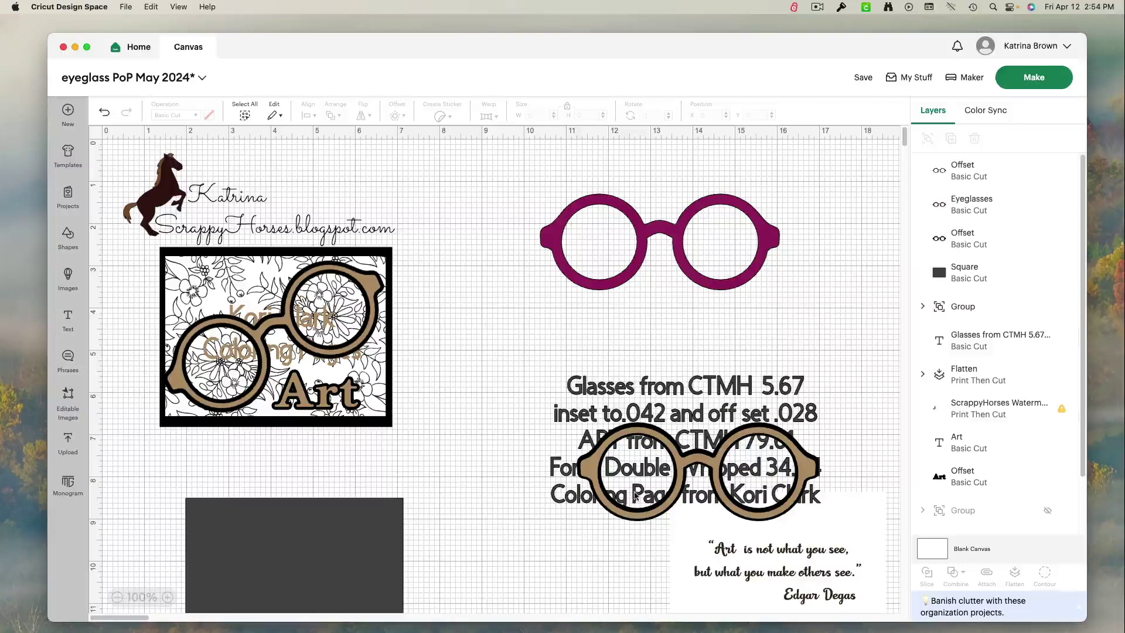
drag(626, 435, 309, 471)
Stack the black outline with the tan glasses, center-align both, and group them.
drag(585, 476, 264, 506)
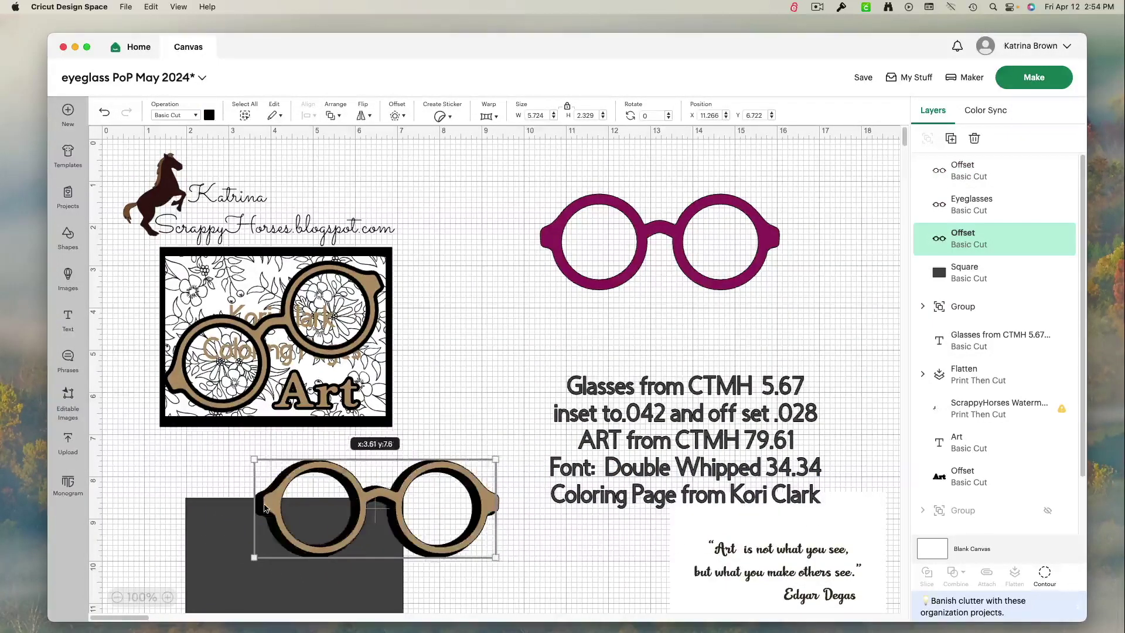
drag(489, 543, 417, 327)
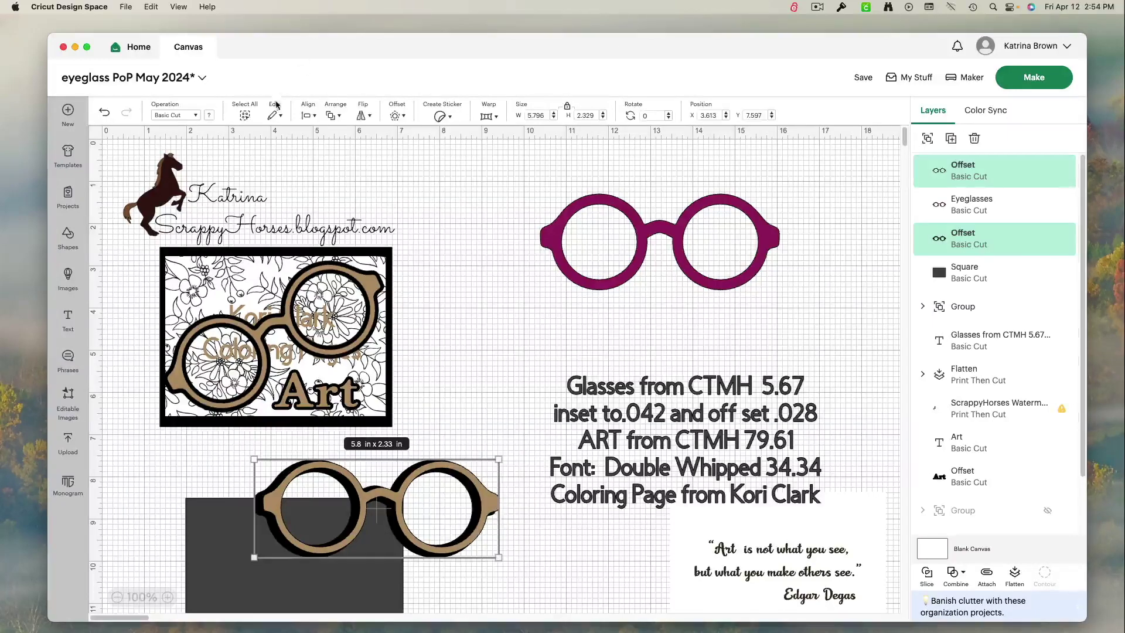
click(310, 112)
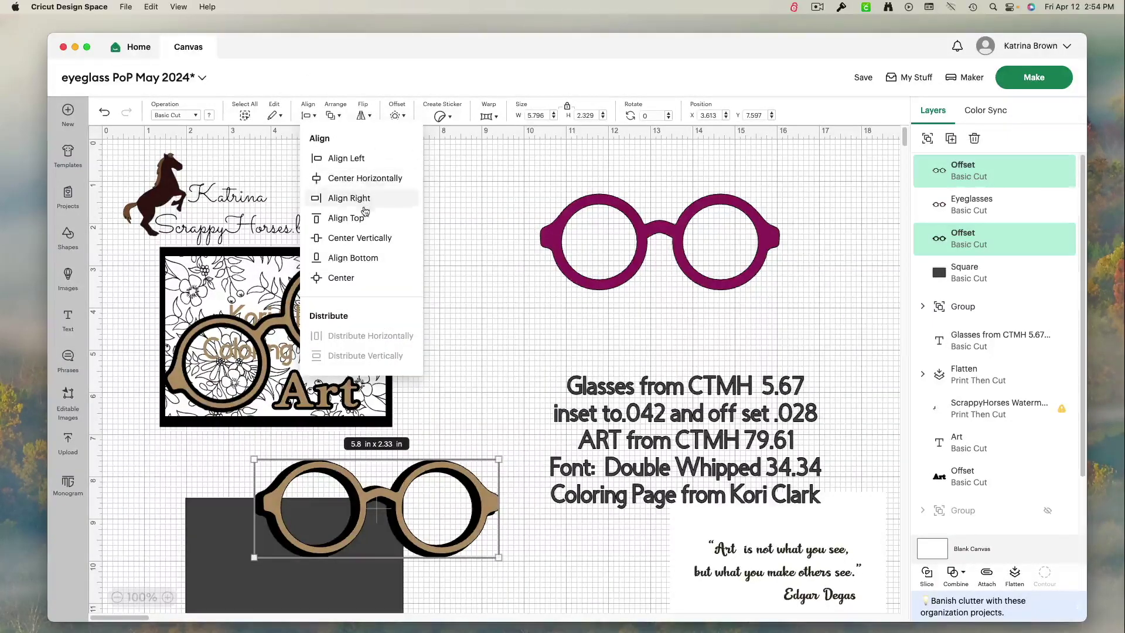
click(342, 276)
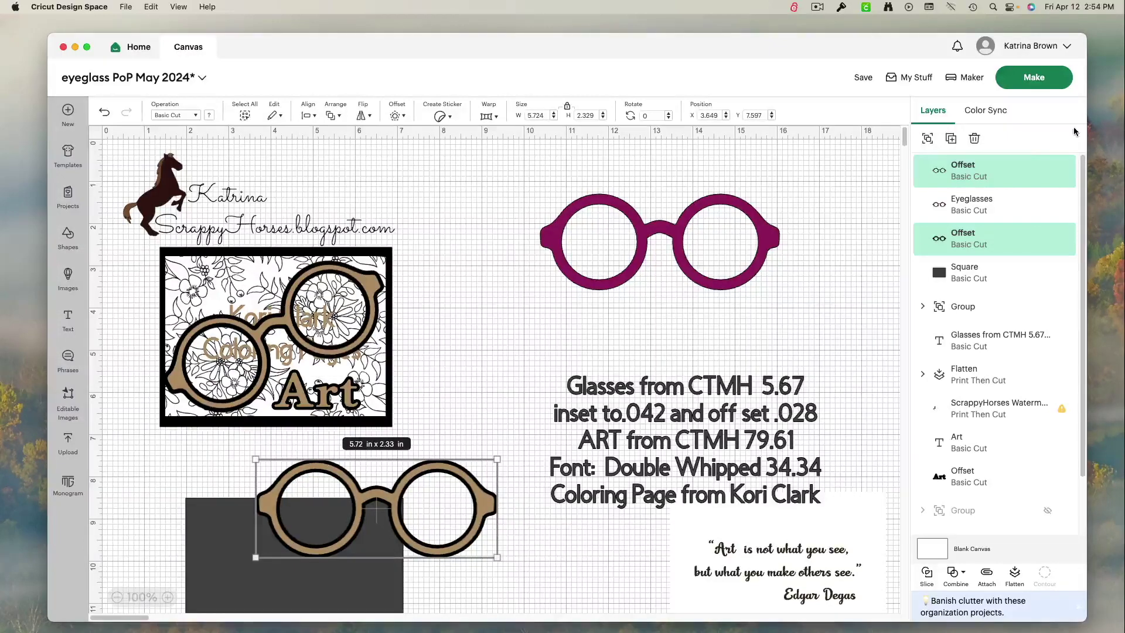
click(928, 138)
Move the glasses group up, shift the purple eyeglasses right, and hide them.
drag(385, 496, 556, 231)
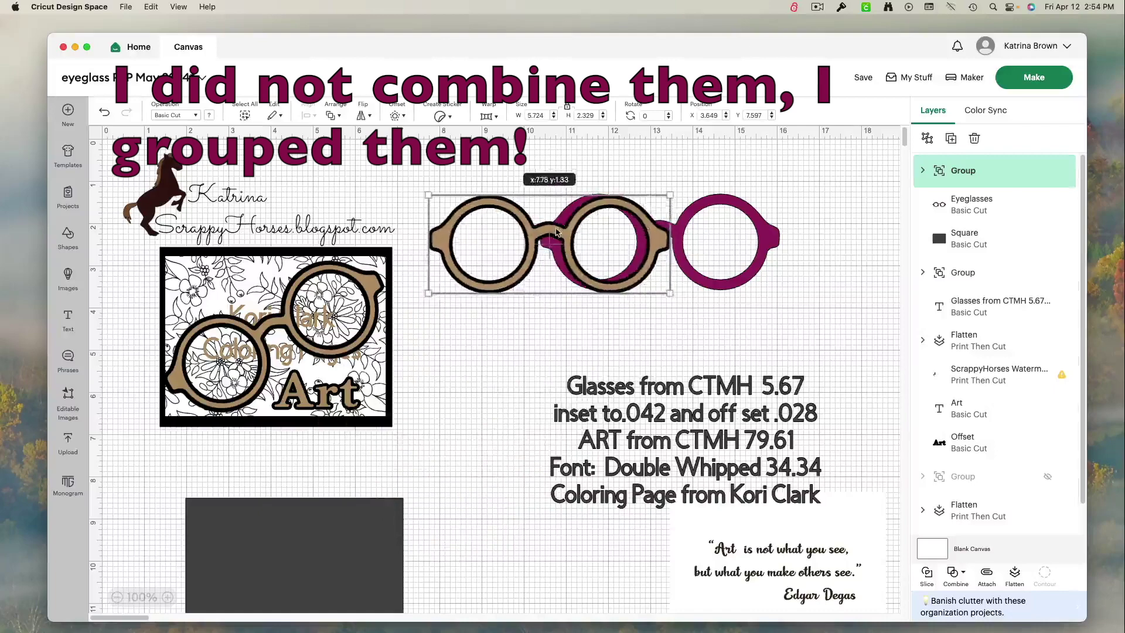
drag(774, 248, 868, 251)
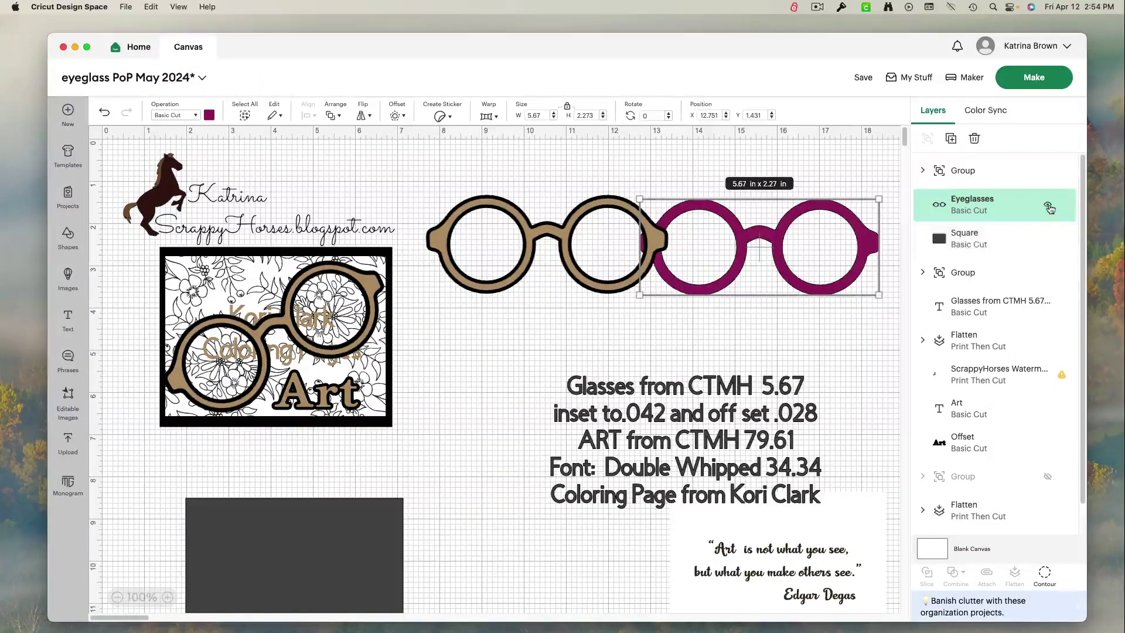
click(1048, 205)
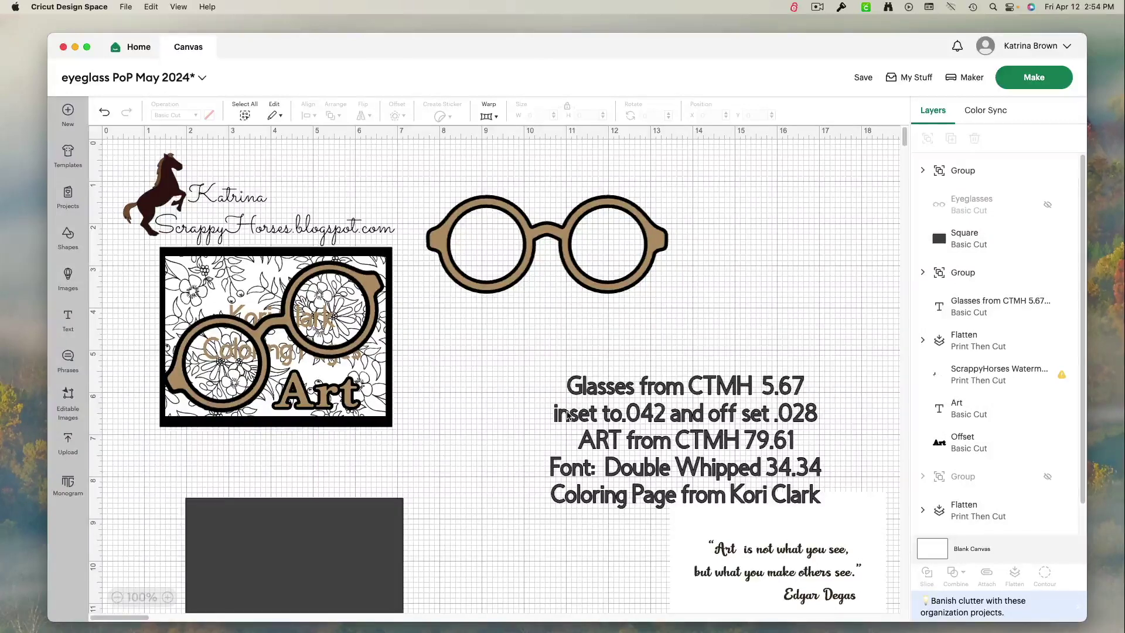
Move the dark square up under the coloring panel, adjust the panel, and lower the Degas quote card.
drag(274, 535, 382, 474)
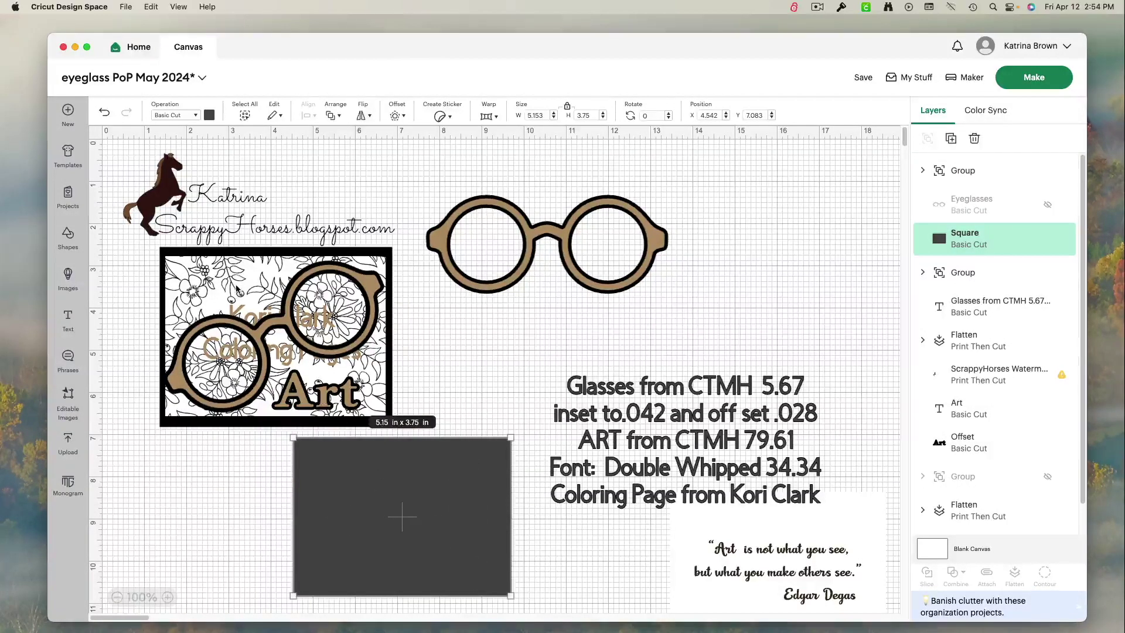
mouse_move(237, 288)
mouse_down()
mouse_move(239, 266)
mouse_move(237, 290)
mouse_up()
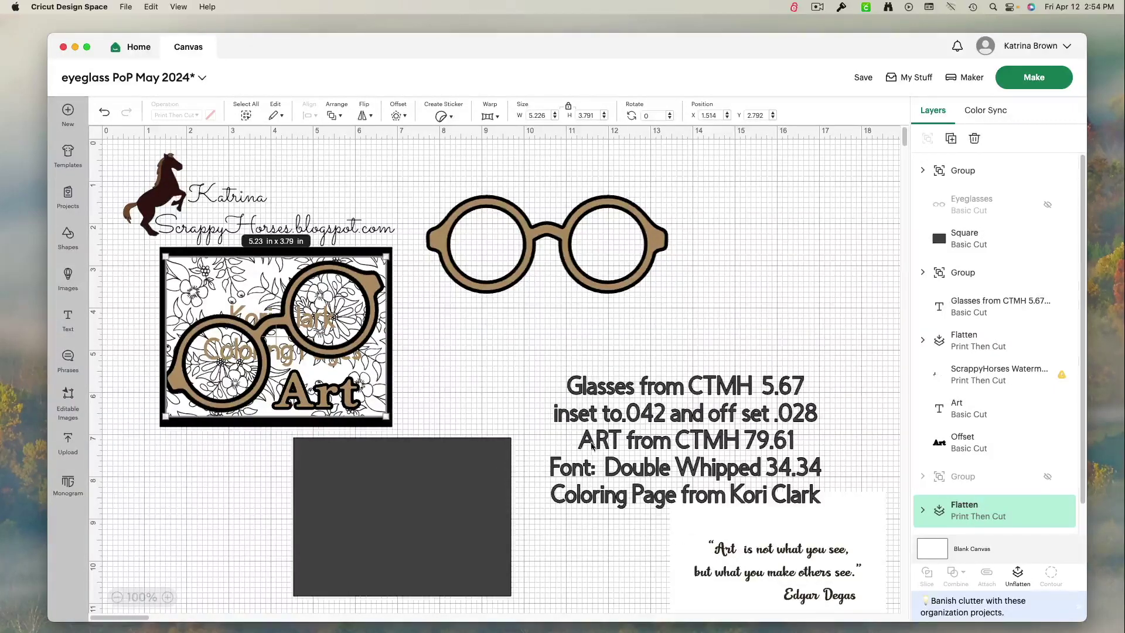
drag(711, 519, 714, 548)
scroll(900, 523, down, 10)
drag(779, 217, 741, 272)
scroll(741, 272, up, 6)
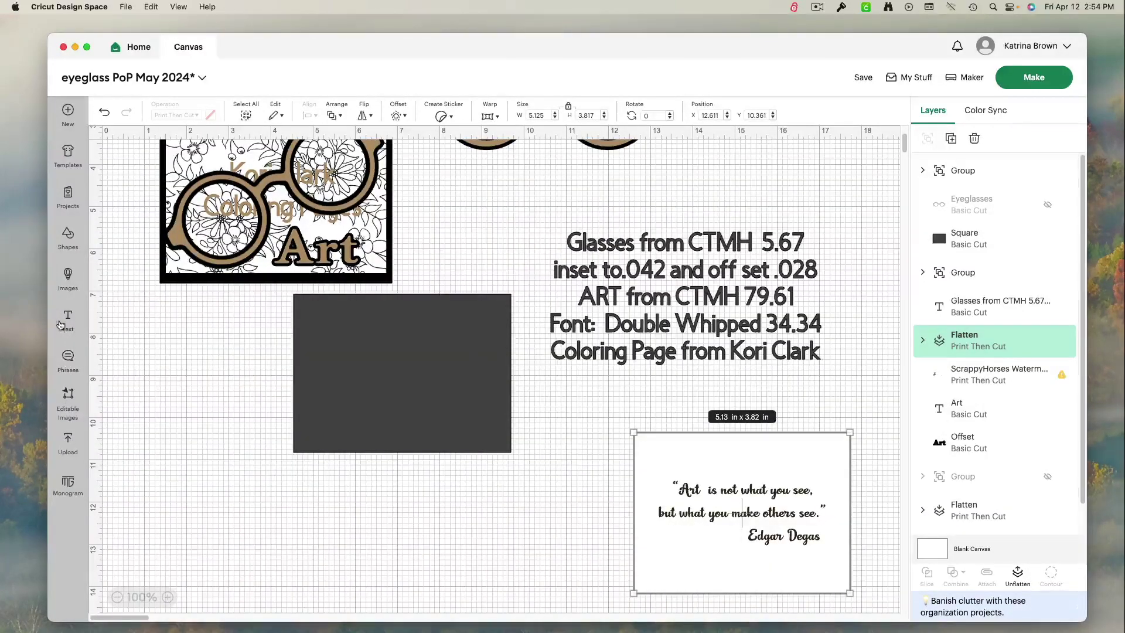
Search the image library for coloring page flowers and browse the results.
click(68, 280)
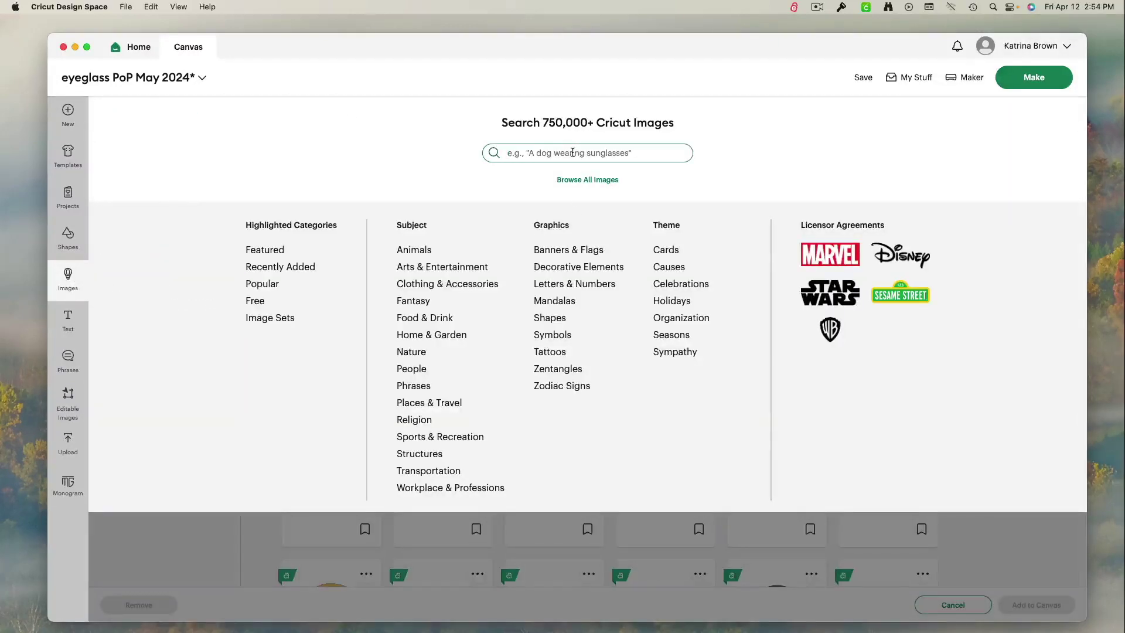
text(1)
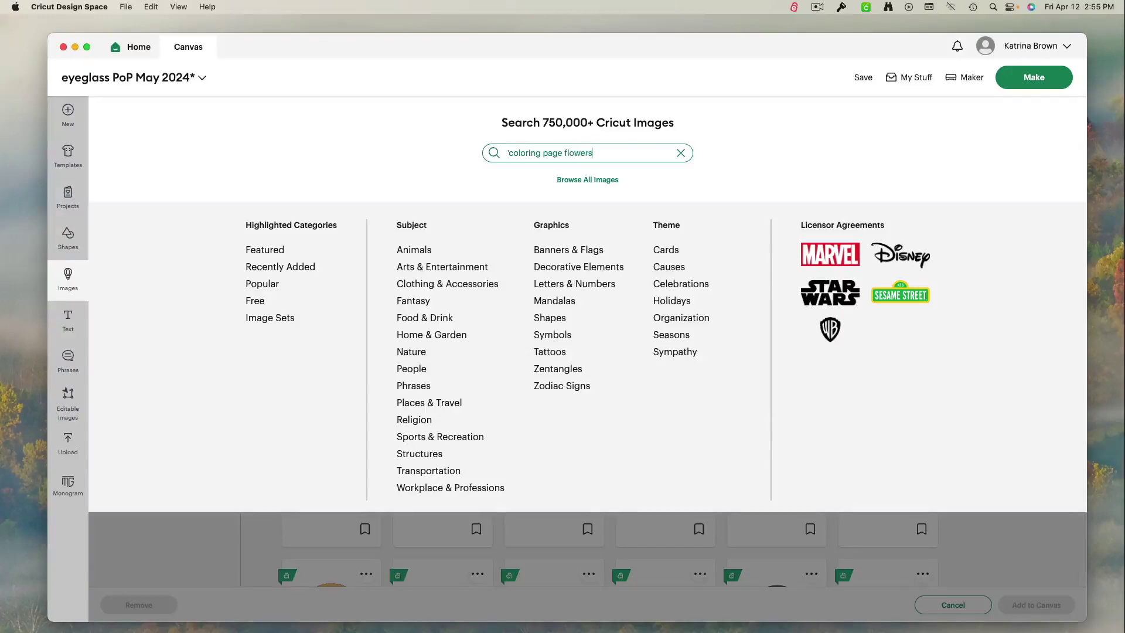
text(')
key(Return)
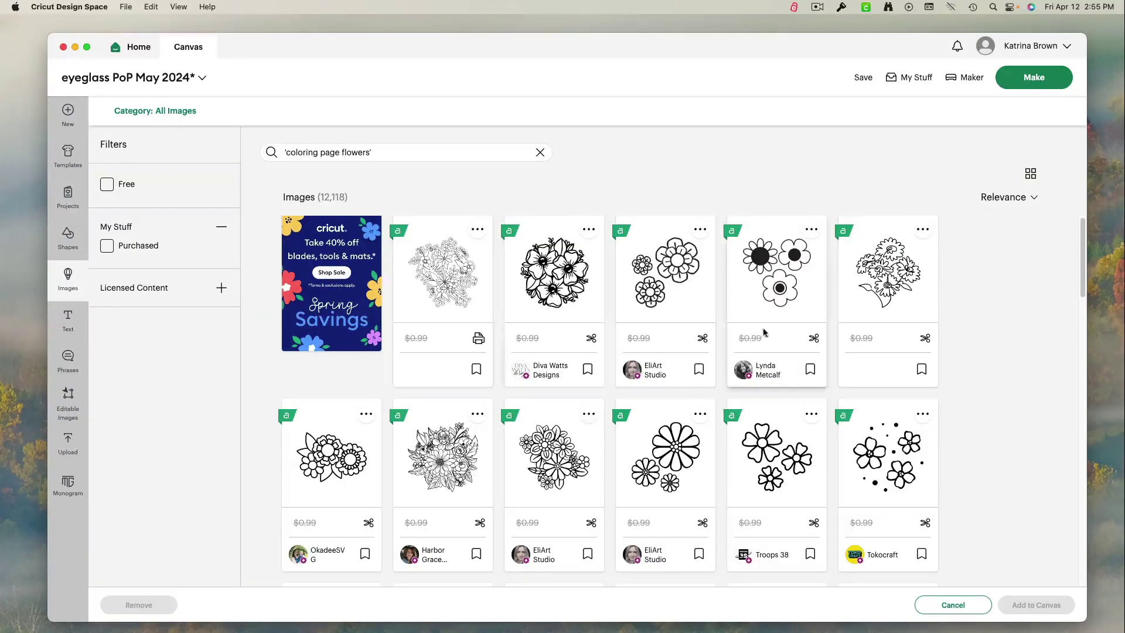
scroll(713, 403, down, 5)
scroll(710, 418, down, 8)
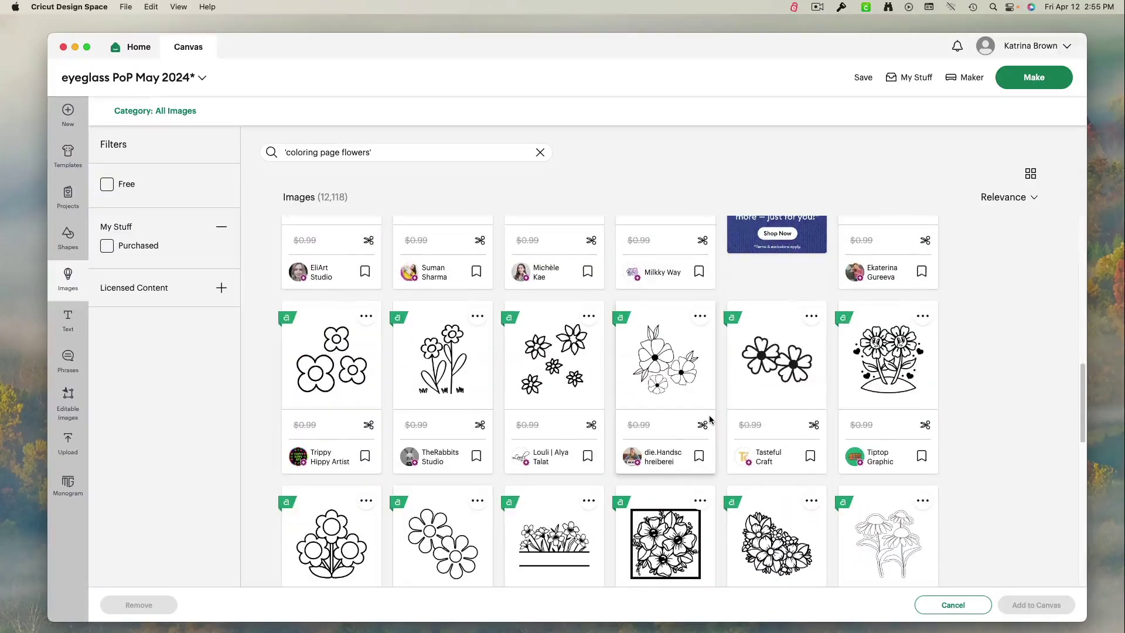
scroll(711, 420, down, 10)
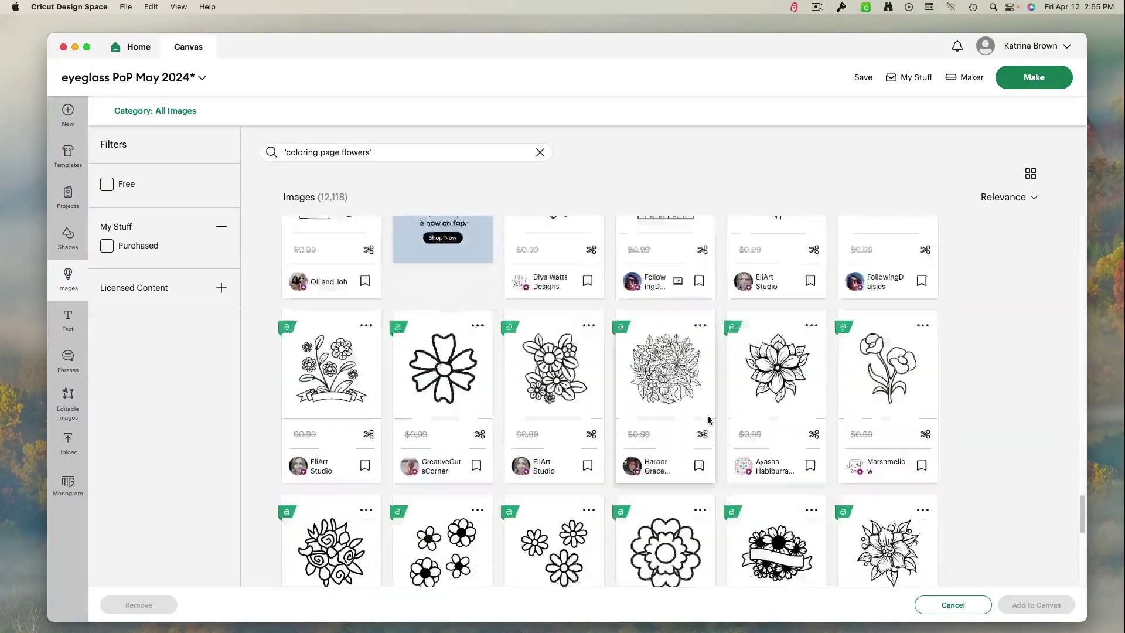
scroll(708, 419, down, 10)
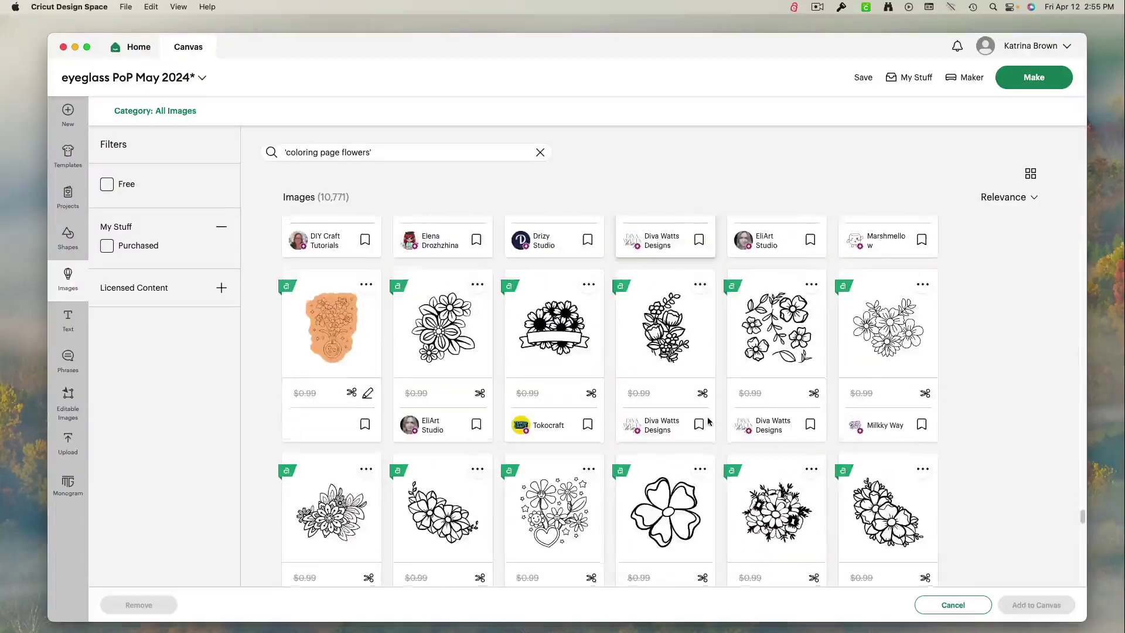
scroll(708, 420, up, 15)
Search 'floral coloring page' and add the rectangular Flowers design to the canvas.
click(287, 152)
key(super+a)
key(BackSpace)
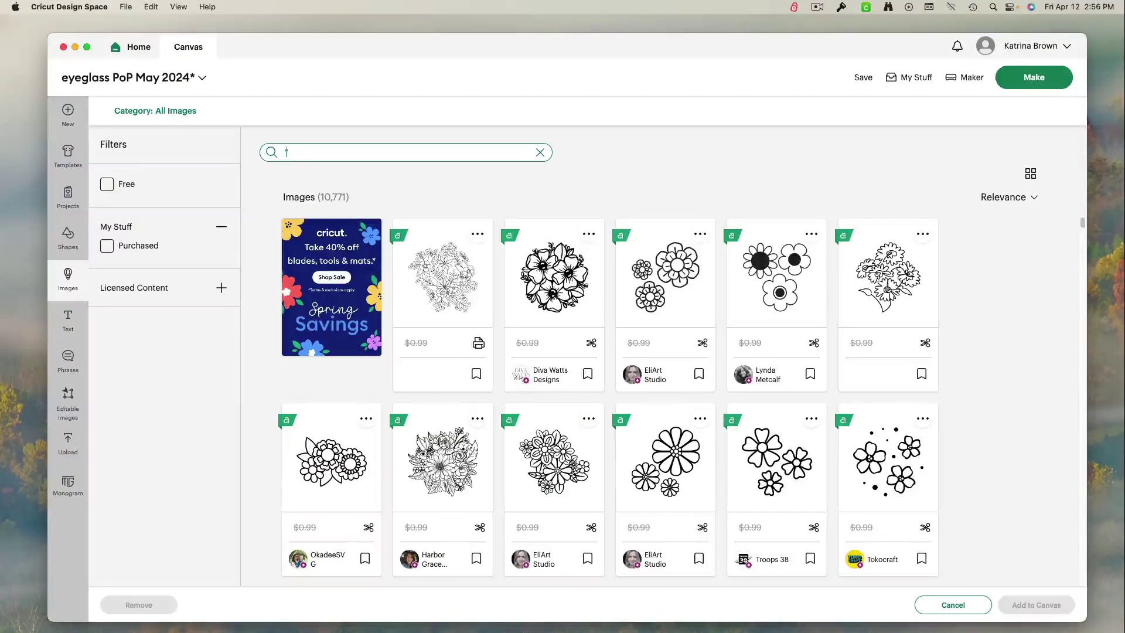
text(")
text(floral coloring page)
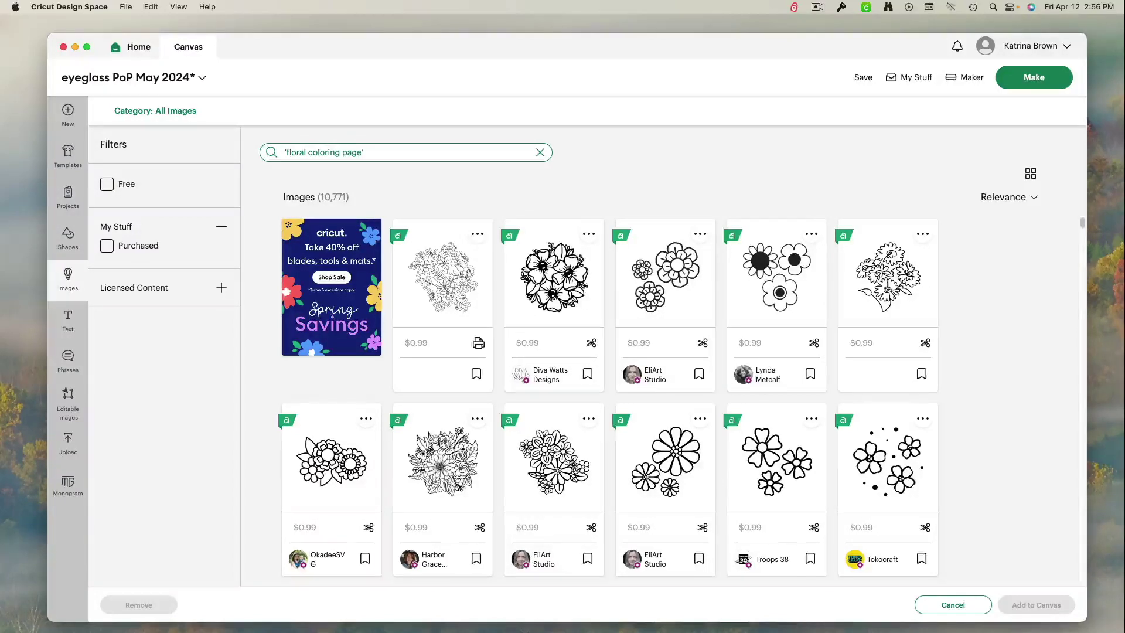
key(Return)
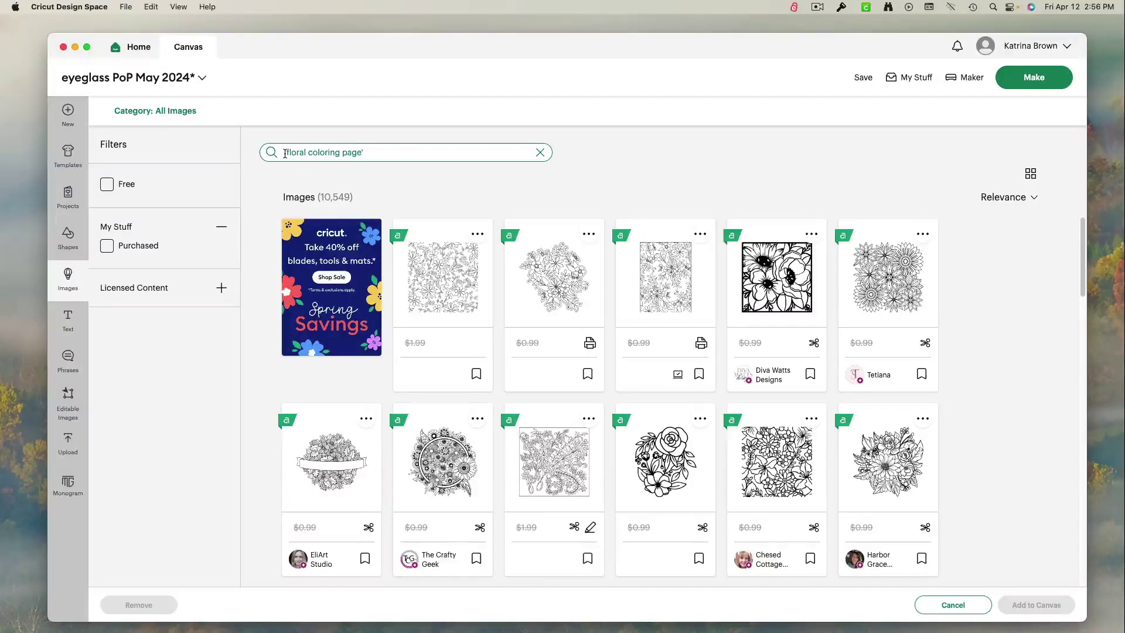
scroll(586, 439, down, 10)
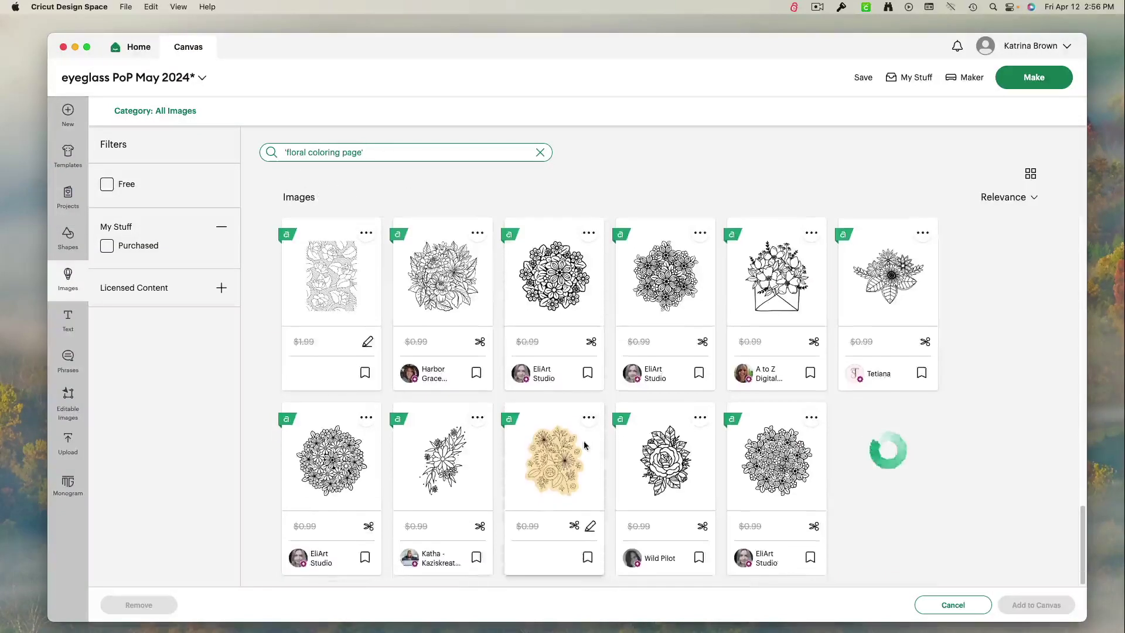
text(')
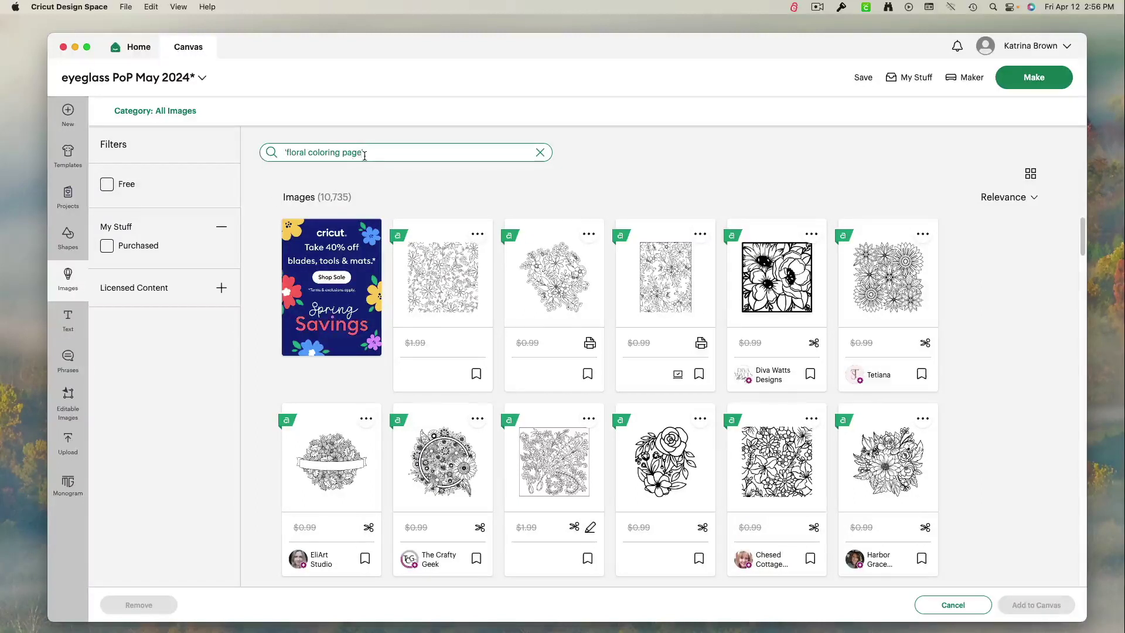
click(664, 276)
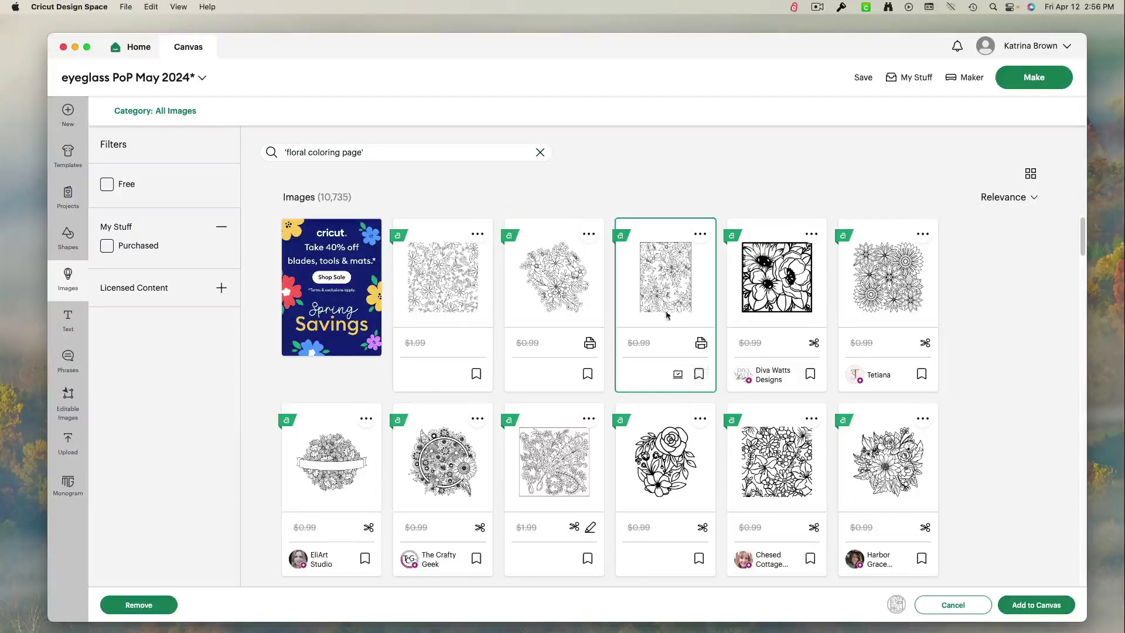
click(1036, 604)
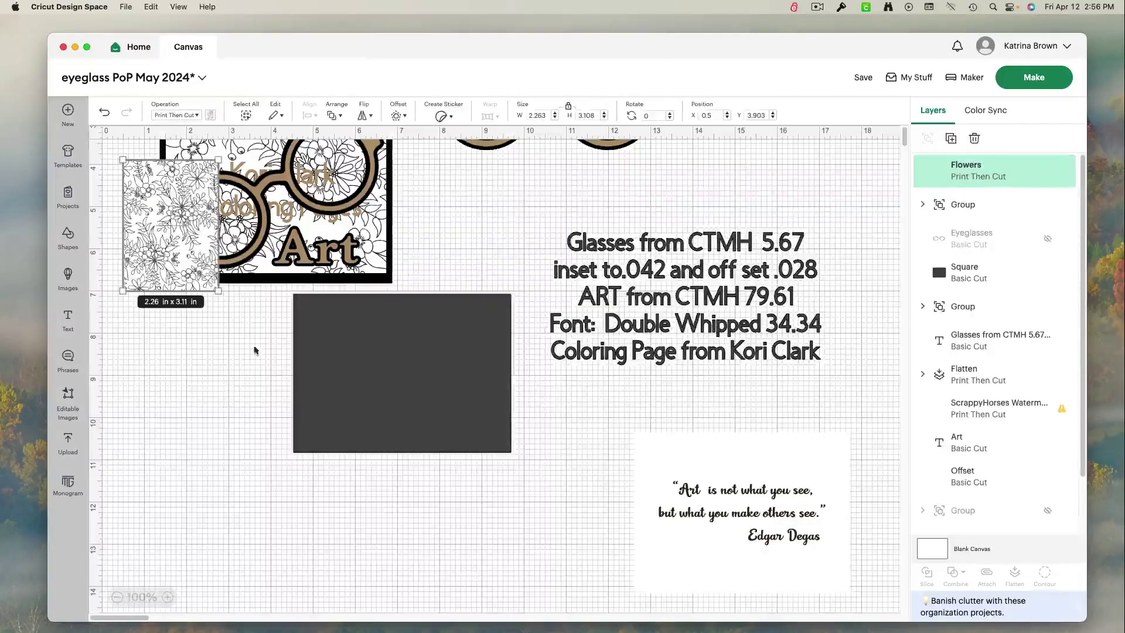
Rotate Flowers 90°, enlarge it to 3.86 × 5.302 in, and bring the eyeglasses beside it.
drag(170, 231, 407, 384)
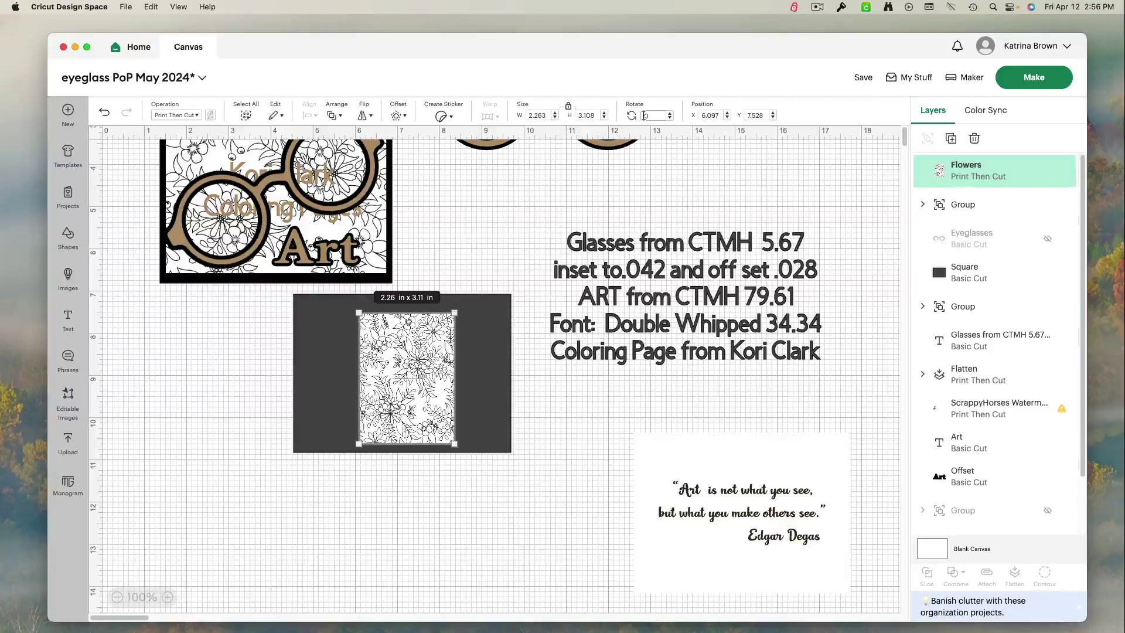
text(9)
click(433, 373)
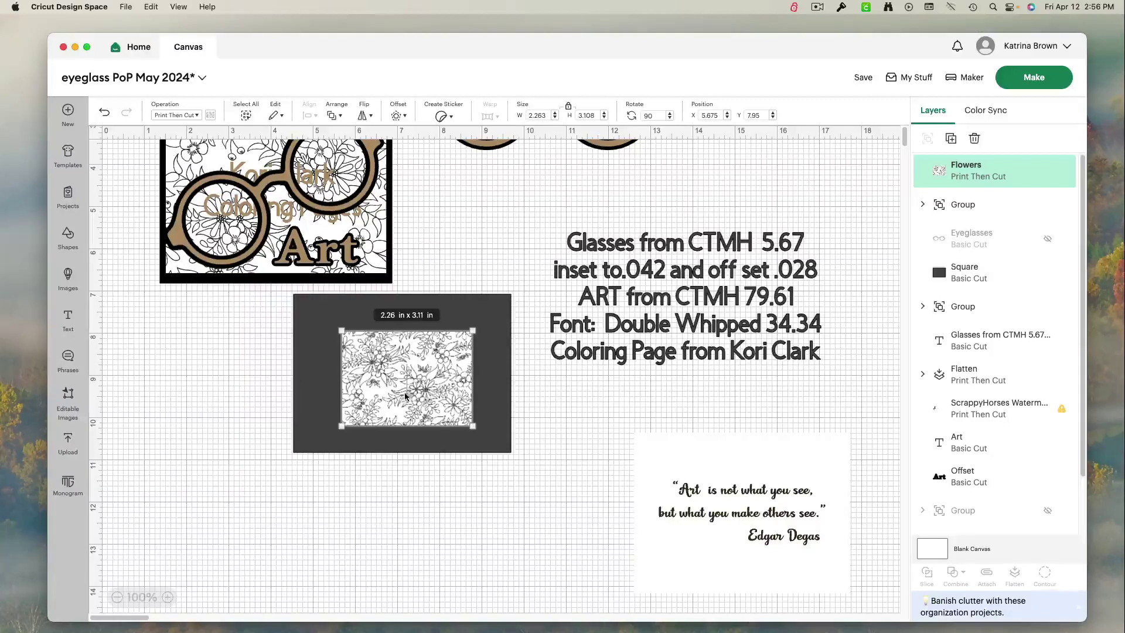
drag(402, 399, 357, 360)
drag(430, 396, 503, 462)
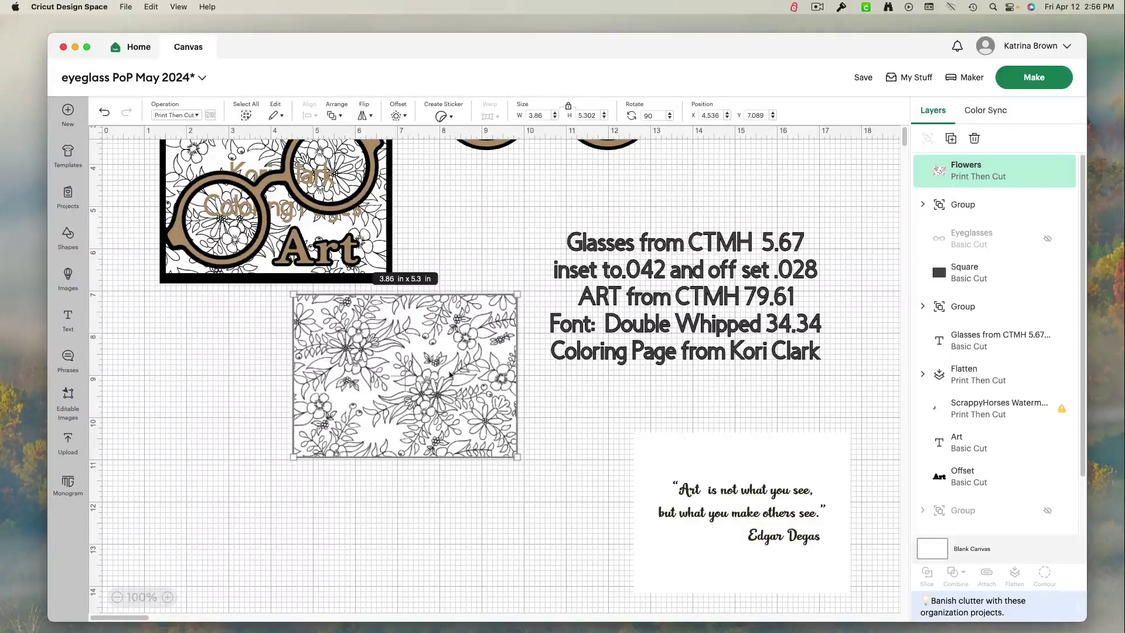
drag(431, 426, 414, 489)
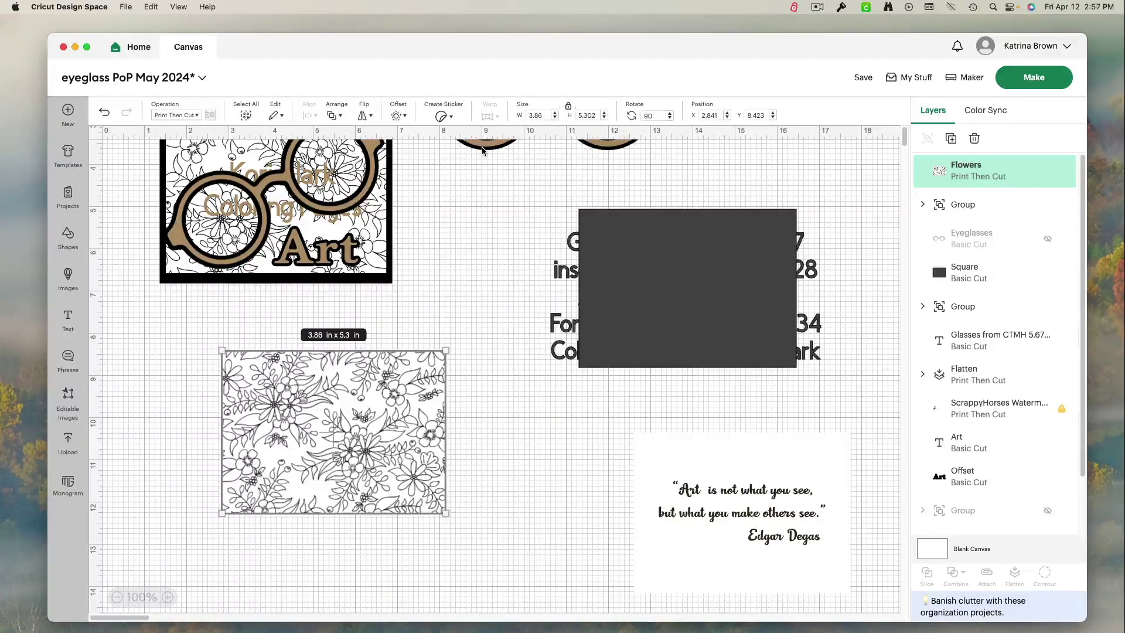
drag(483, 151, 371, 452)
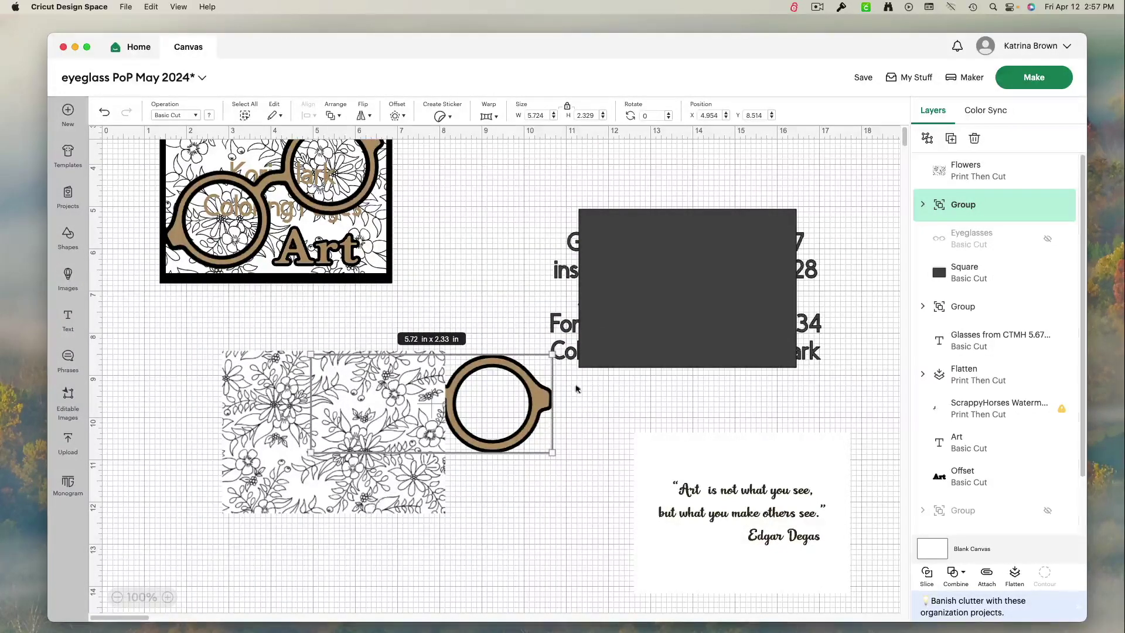
Move the dark square aside and flip the Flowers image vertically.
drag(607, 341, 641, 290)
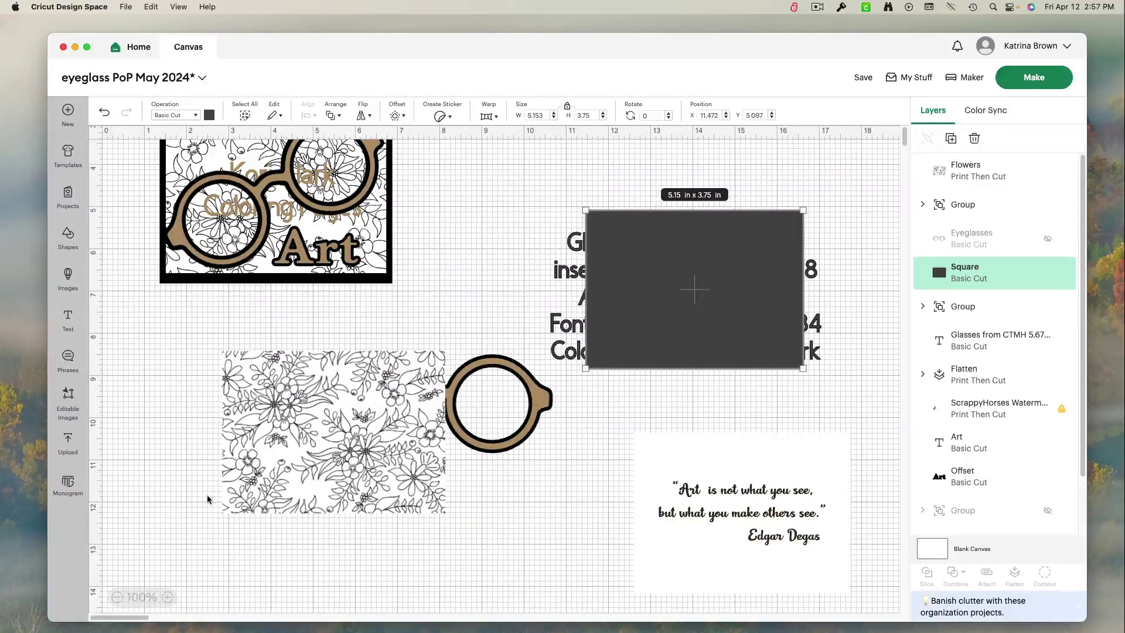
click(406, 373)
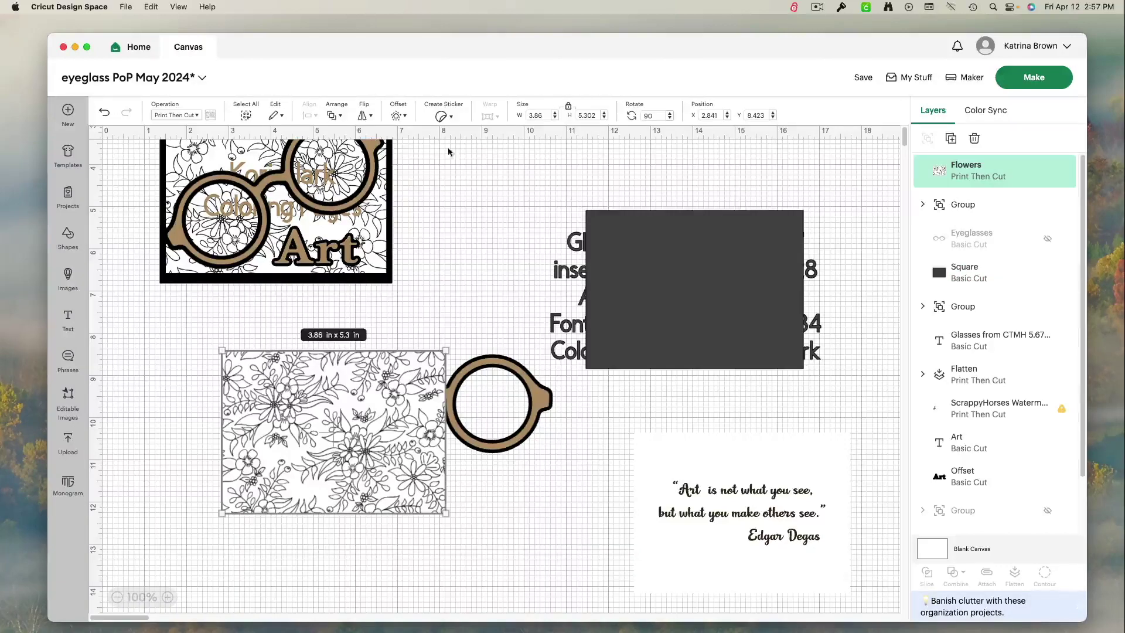
click(364, 116)
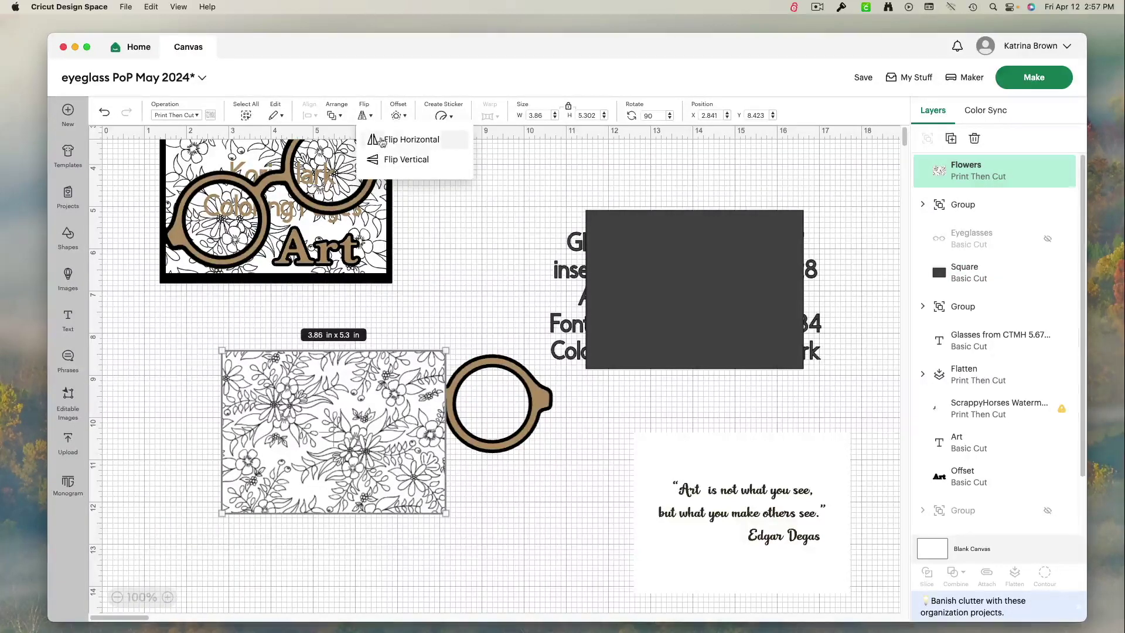
click(400, 161)
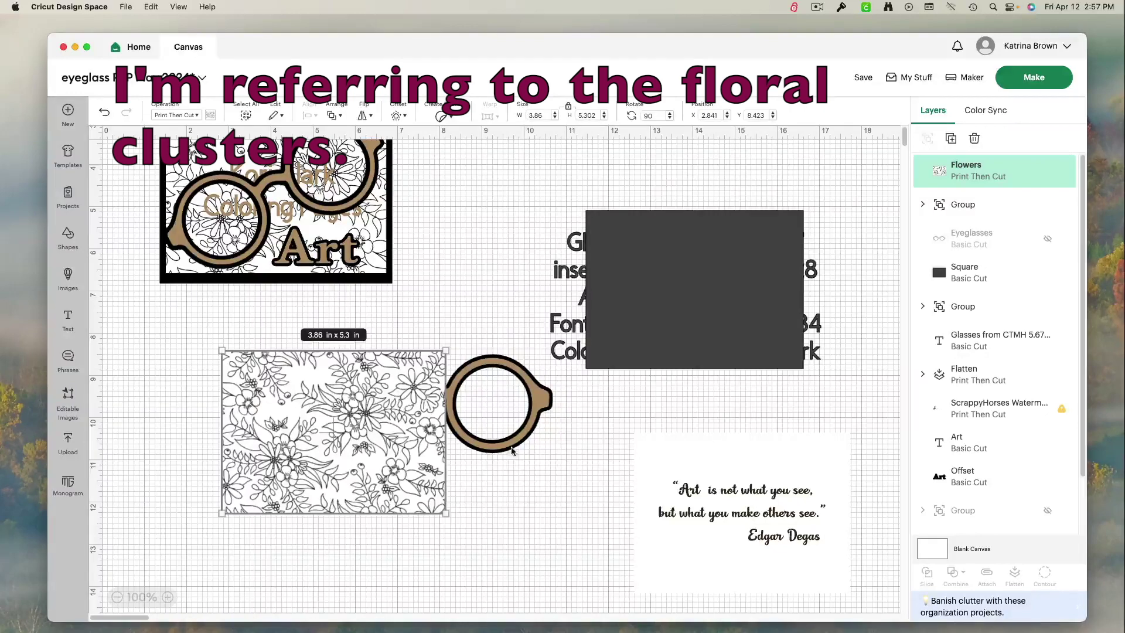
Tilt the eyeglasses to about 337°, bring them to the front, and lay them on the flowers.
drag(513, 452, 583, 447)
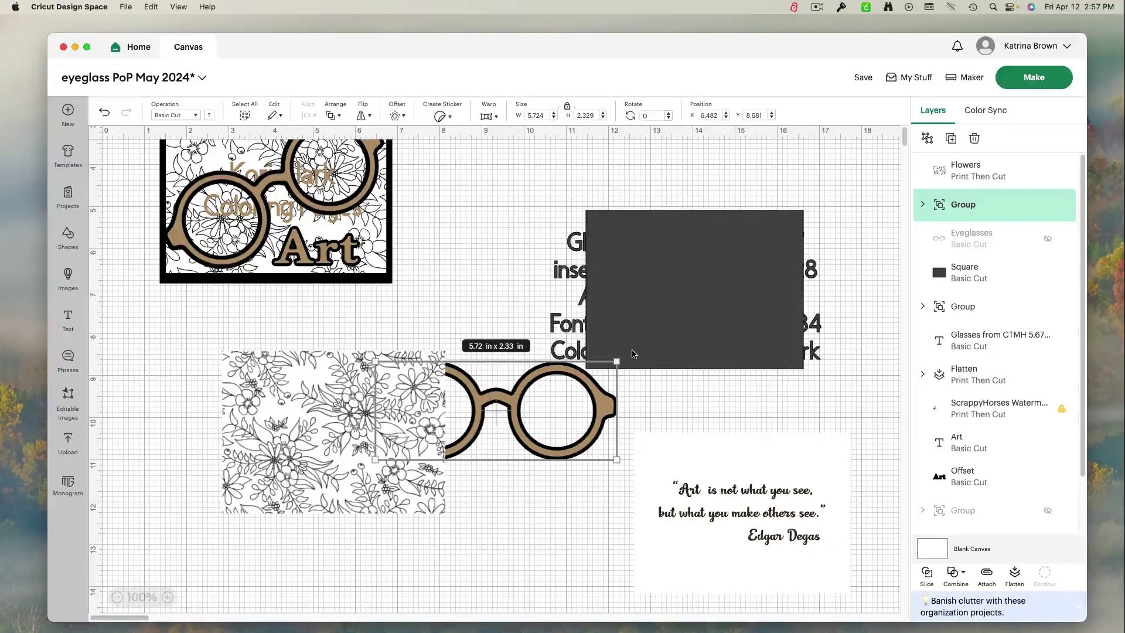
drag(624, 353, 592, 298)
right_click(576, 351)
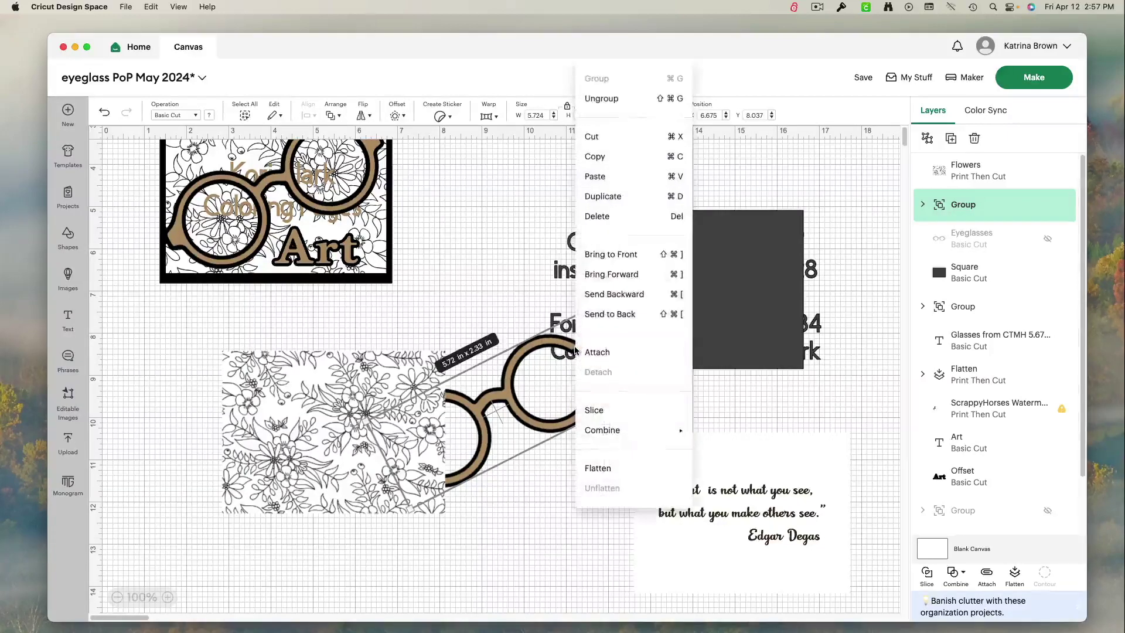
click(592, 252)
drag(524, 381, 392, 430)
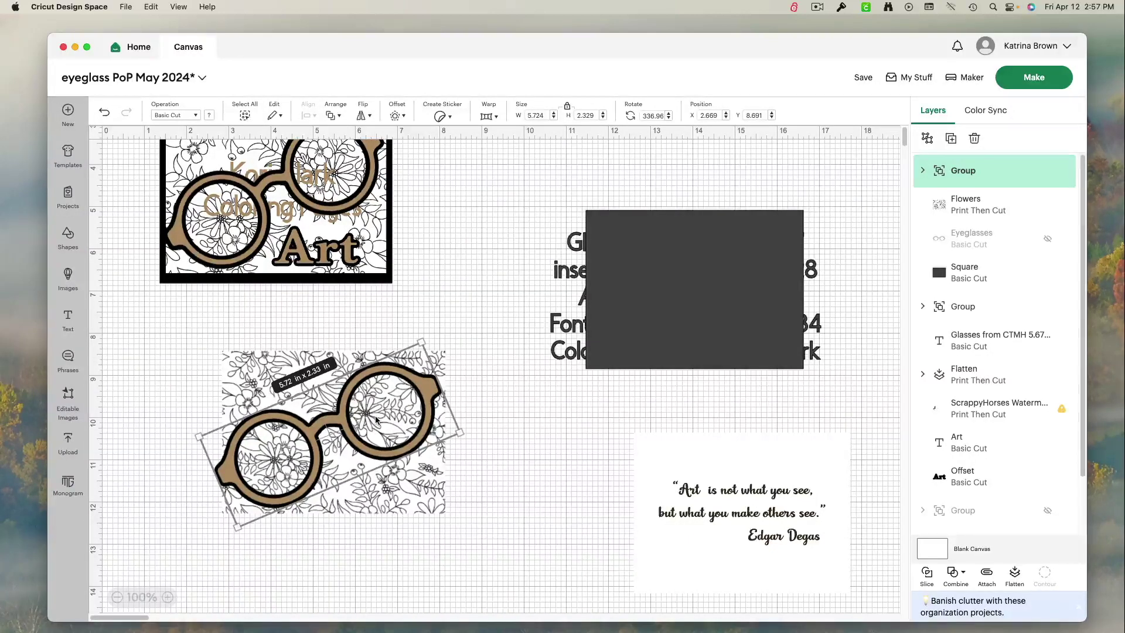
click(414, 504)
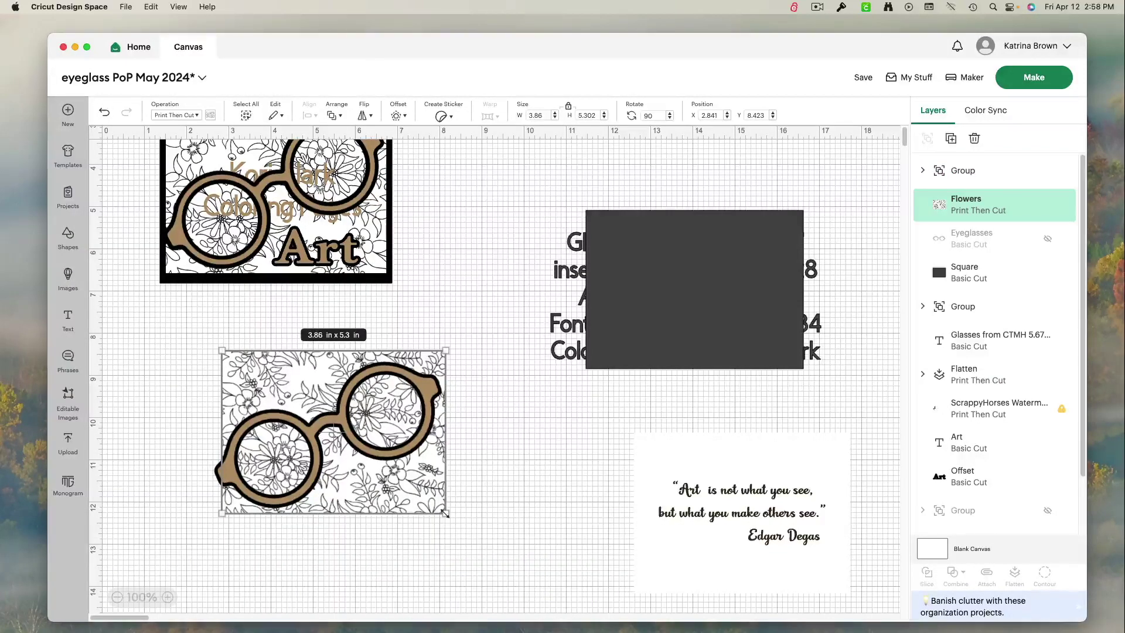
Resize the Flowers image to about 4.4 × 6.04 in and tilt it to roughly 100°.
mouse_move(446, 514)
mouse_down()
mouse_move(479, 537)
mouse_move(446, 495)
mouse_up()
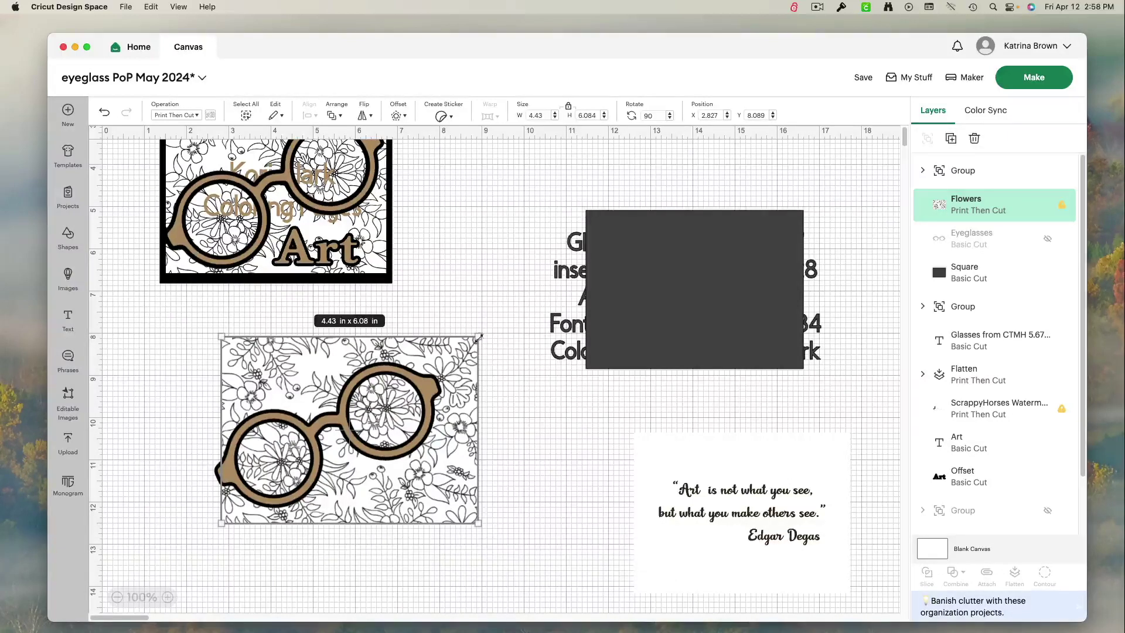
drag(479, 337, 489, 329)
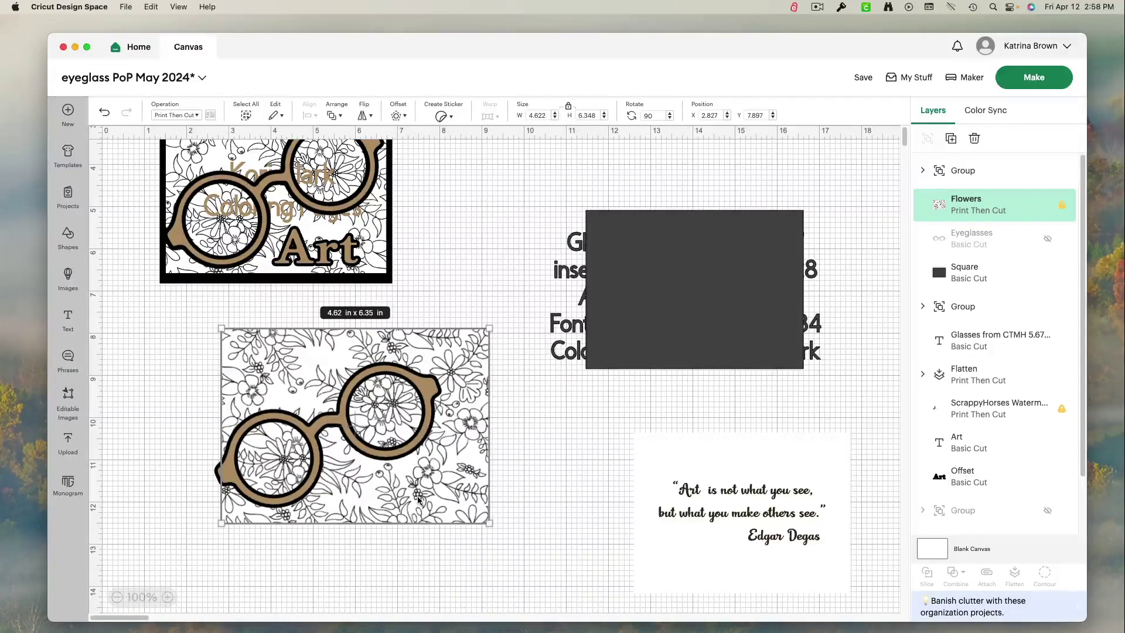
drag(418, 499, 413, 503)
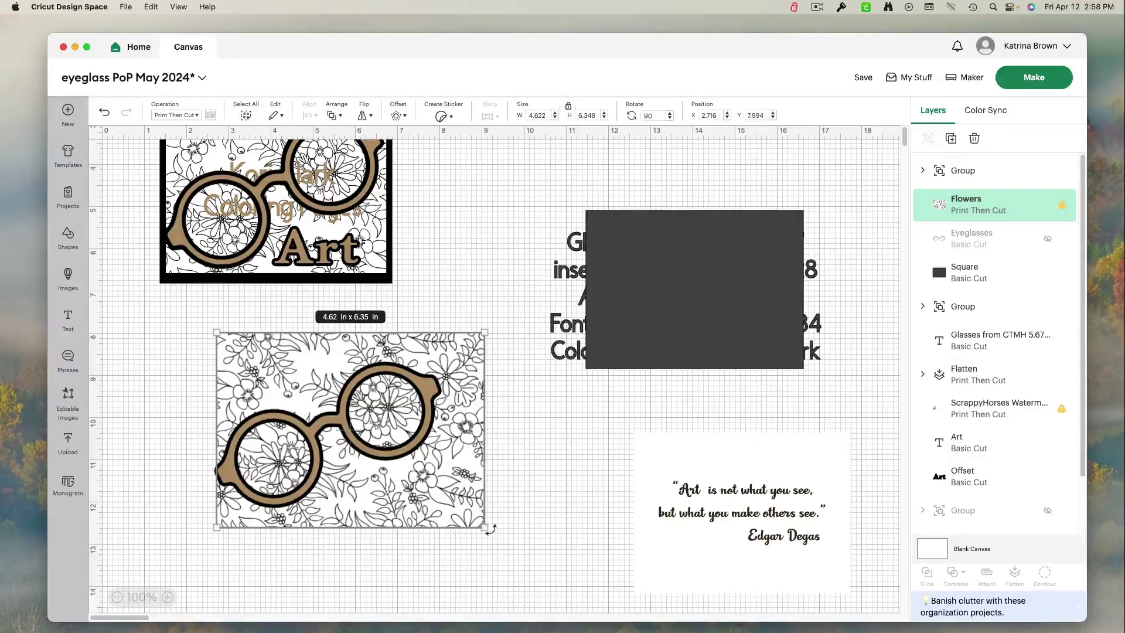
drag(486, 528, 450, 498)
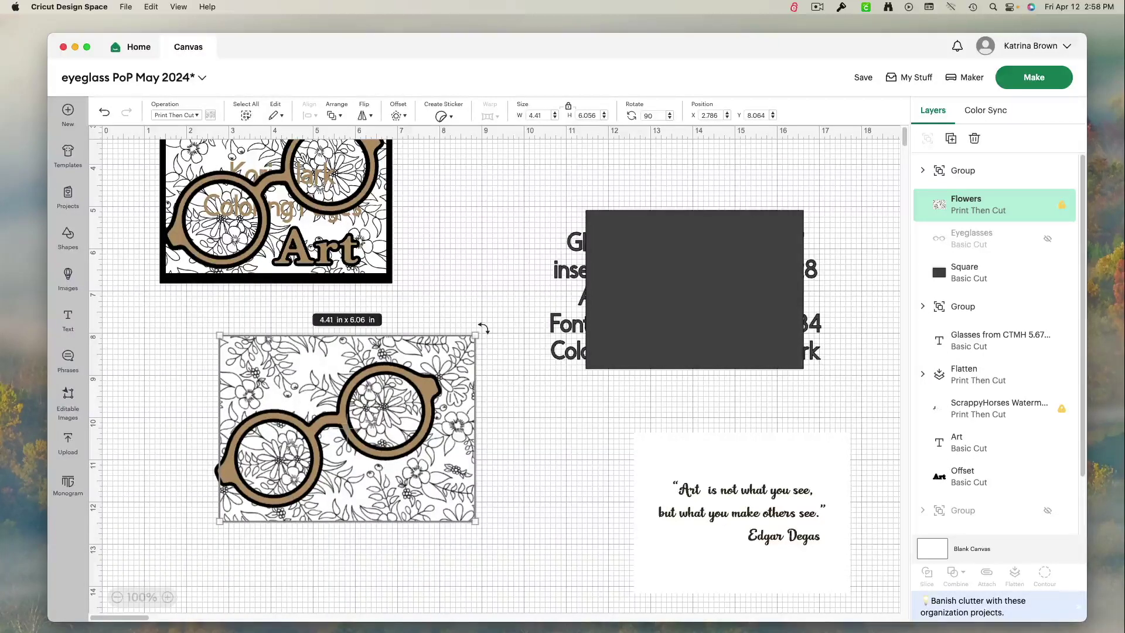
drag(483, 329, 493, 360)
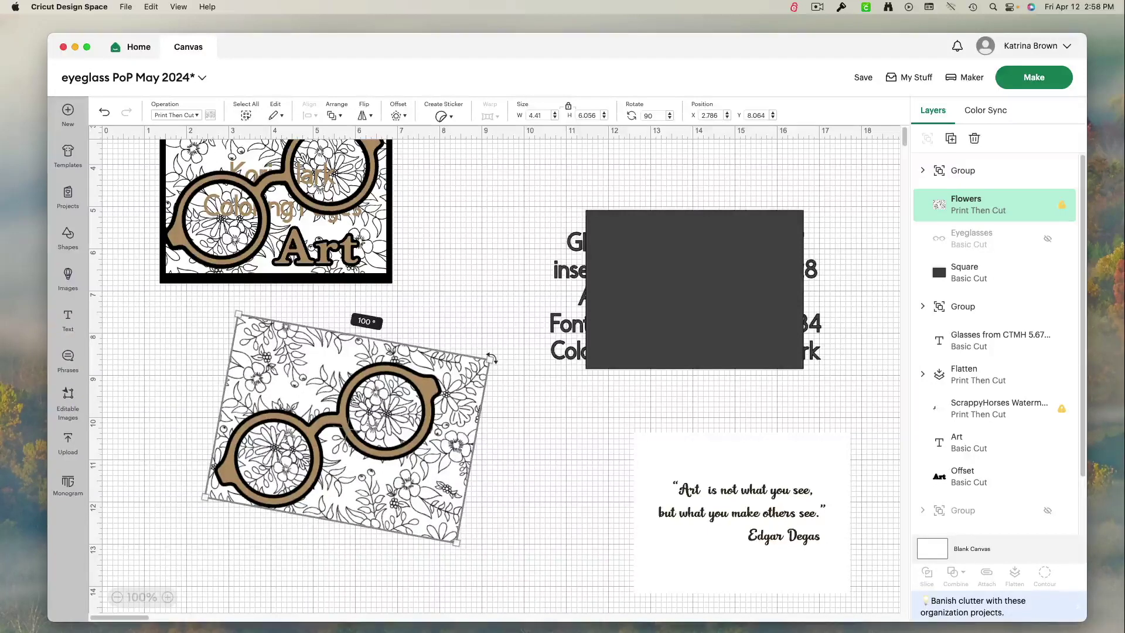
drag(491, 357, 491, 358)
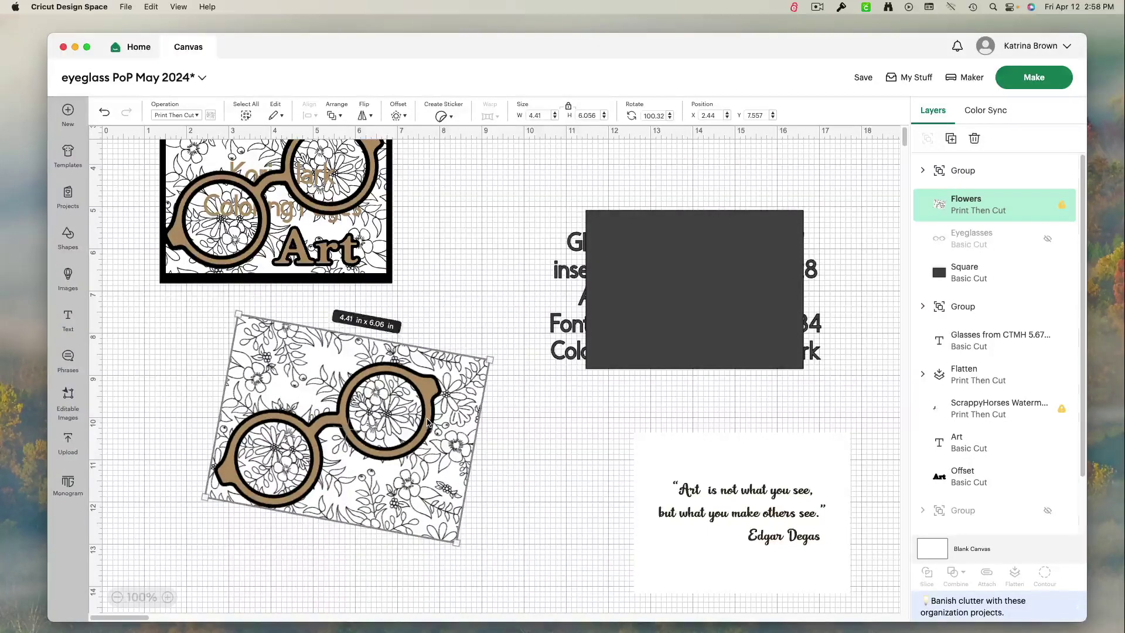
click(511, 427)
Fine-tune the eyeglasses on the flowers and move the dark square behind the Flowers image.
drag(426, 428, 427, 422)
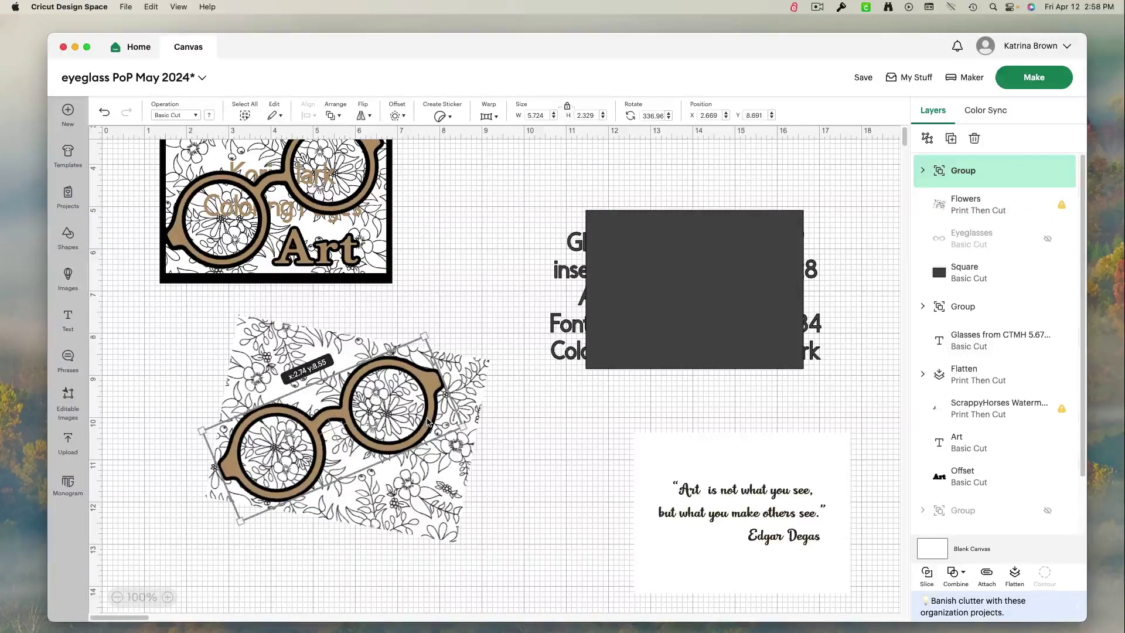
drag(428, 422, 427, 423)
click(460, 382)
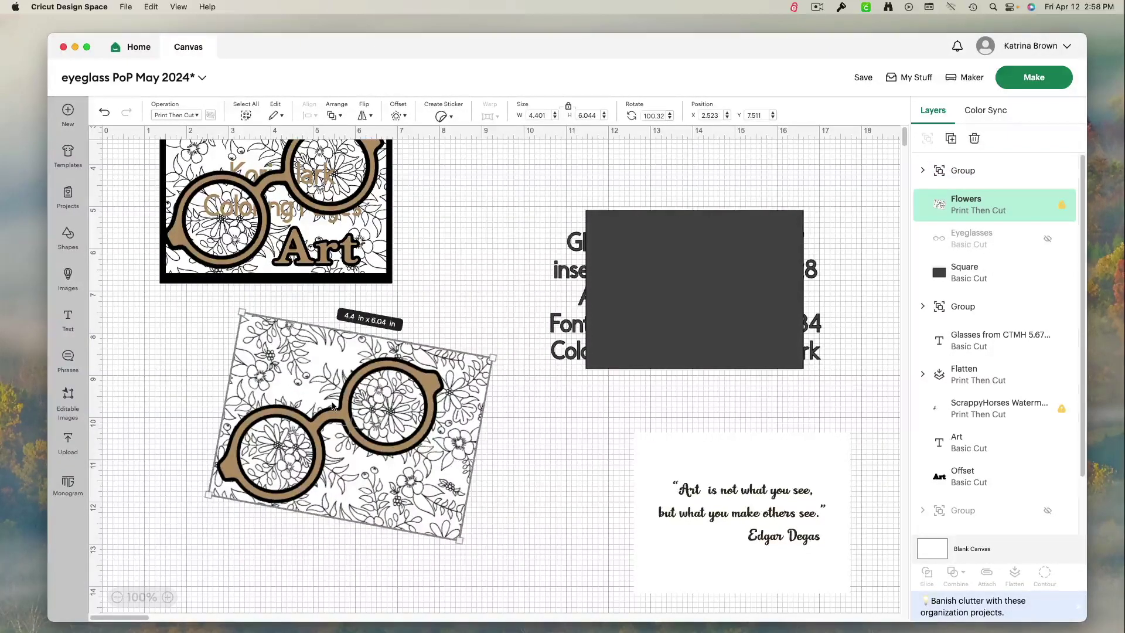
drag(707, 283, 351, 418)
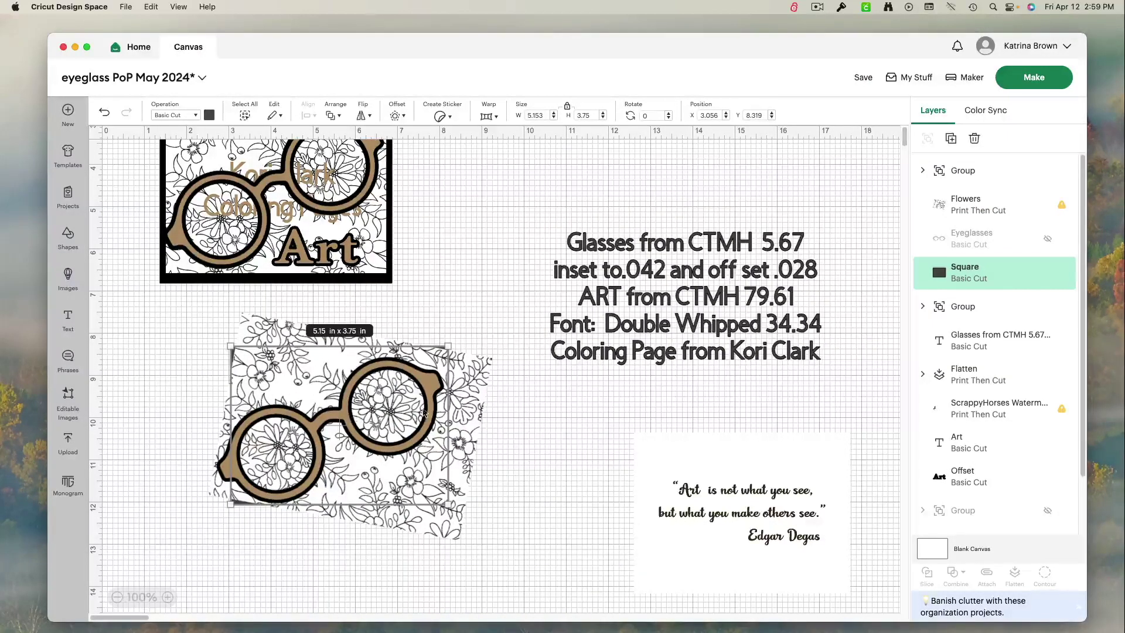
Tilt Flowers to 97.6°, move the eyeglasses onto the quote card, and nudge the flowers left.
click(471, 398)
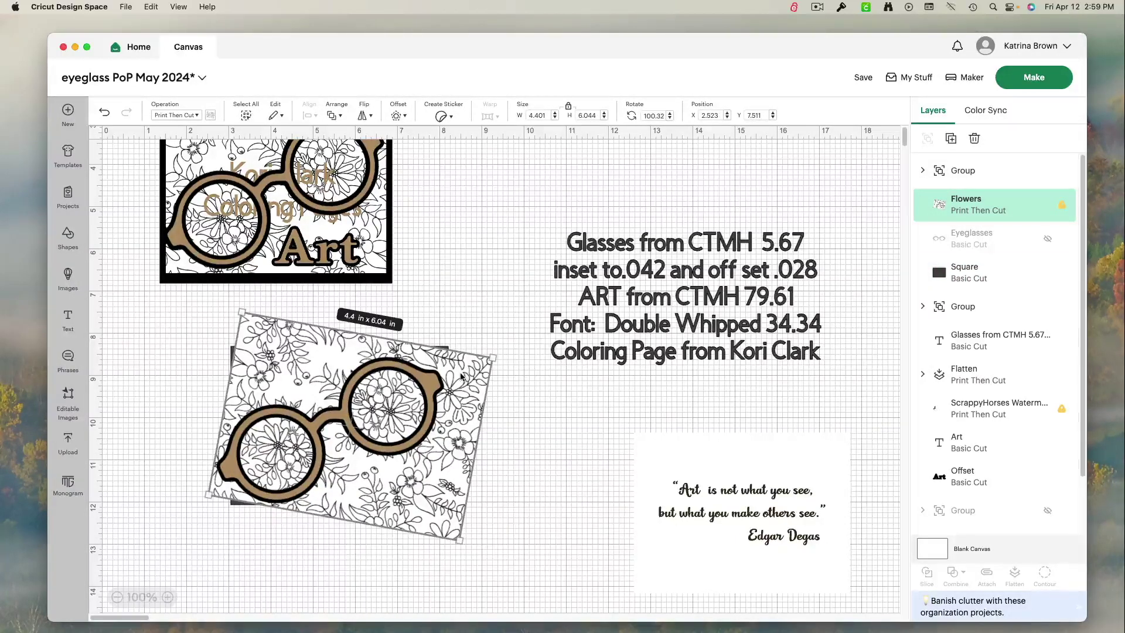
drag(503, 351, 502, 346)
click(539, 428)
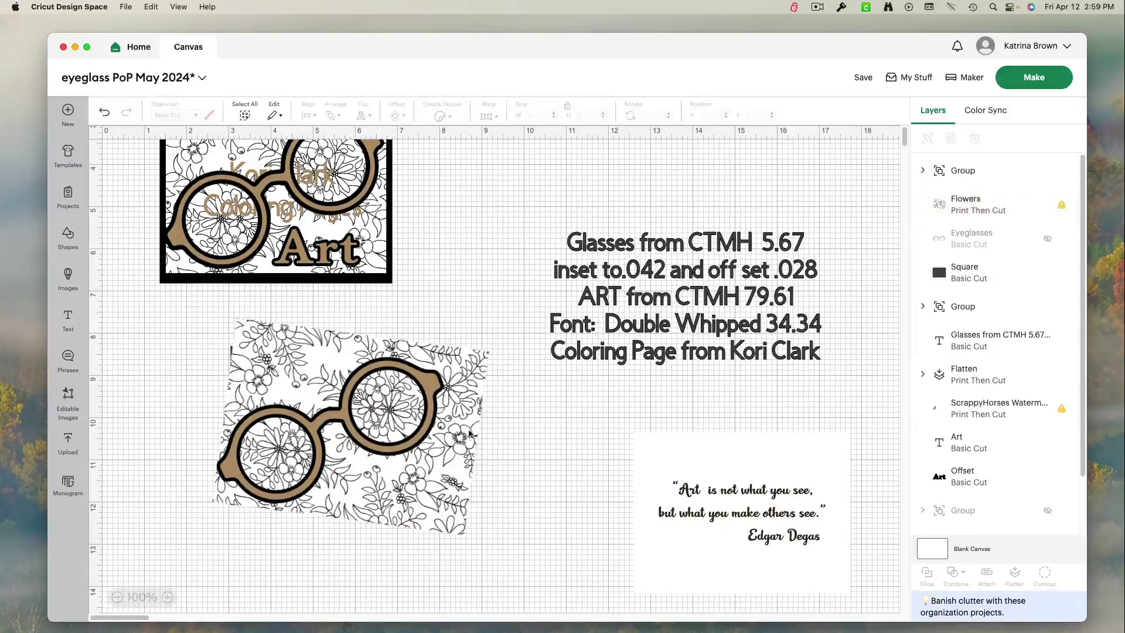
drag(423, 437, 732, 450)
click(428, 463)
drag(428, 463, 426, 462)
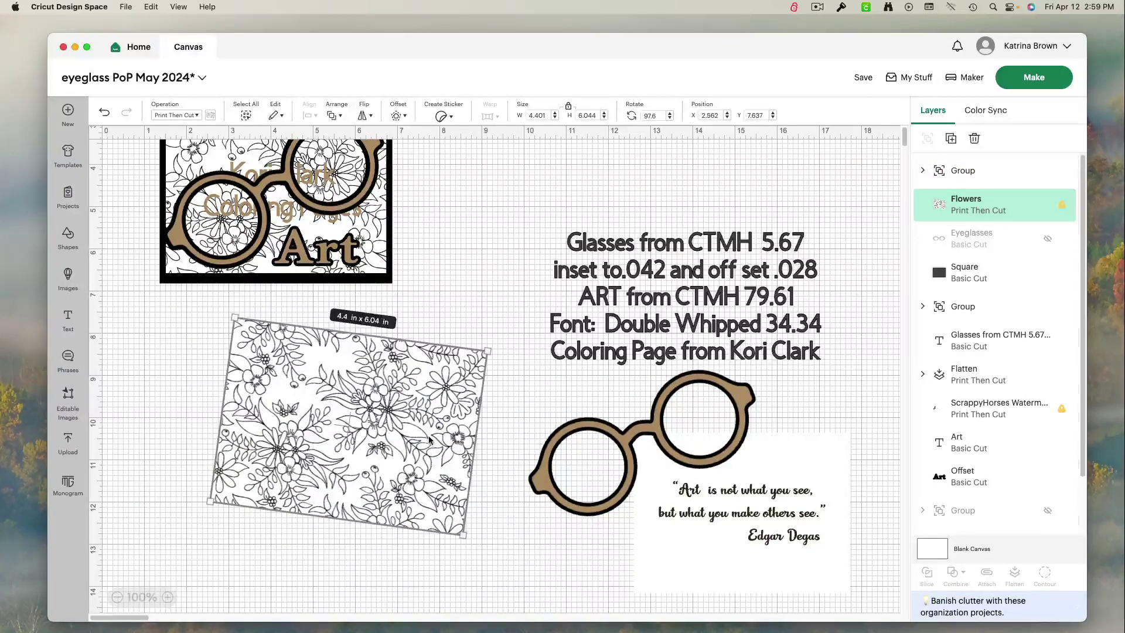
right_click(430, 440)
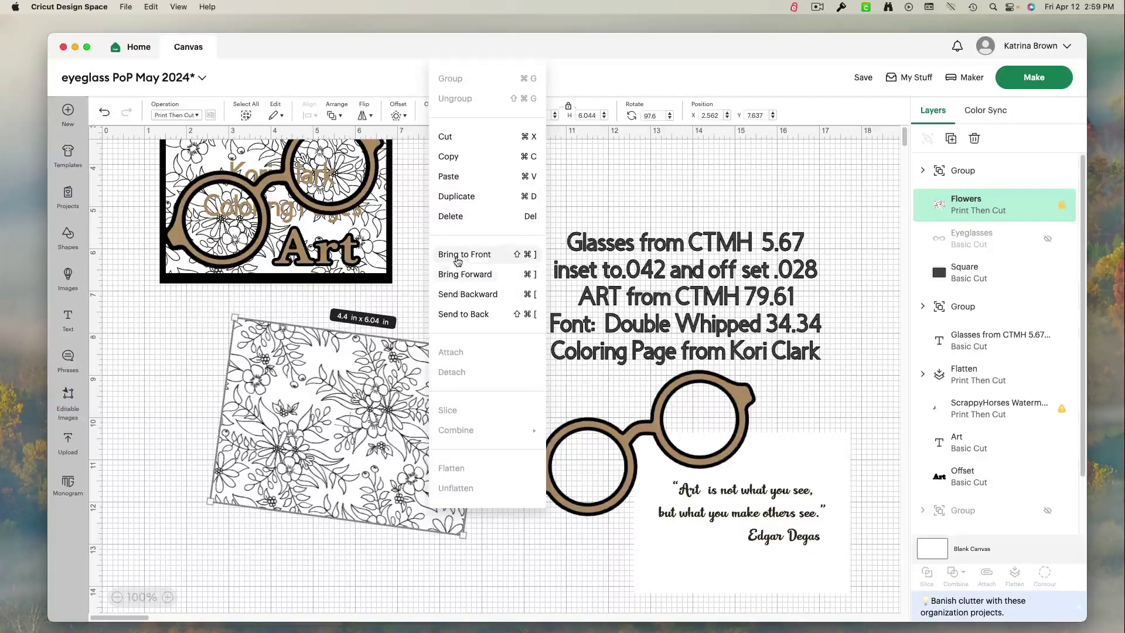
Reorder the layers so the Flowers image sits in front of the dark square.
click(462, 315)
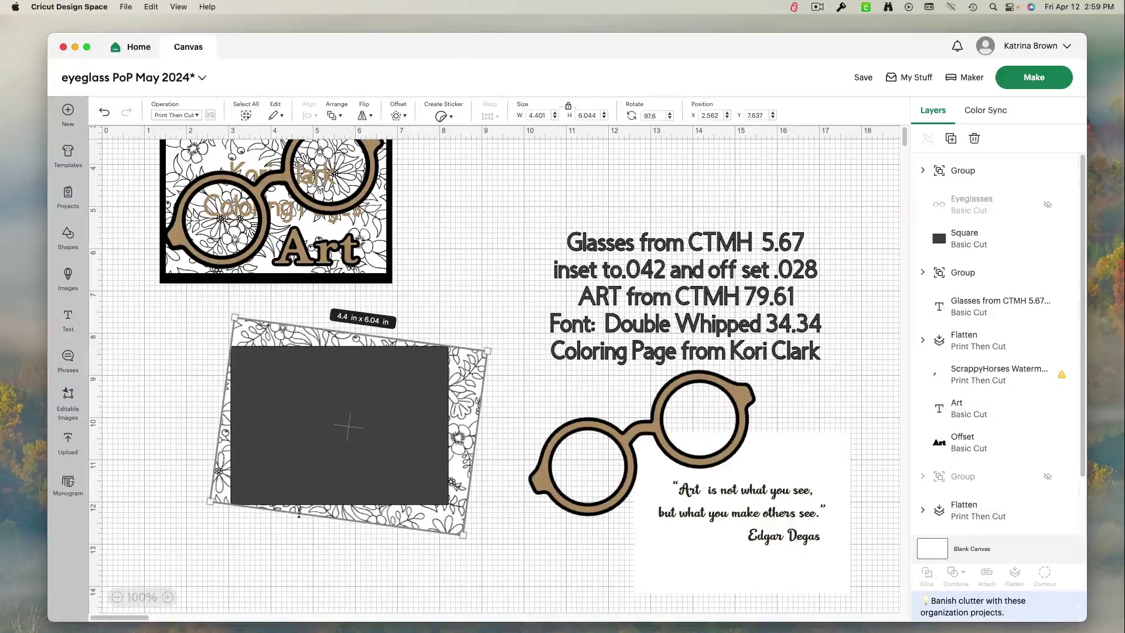
drag(624, 444, 451, 442)
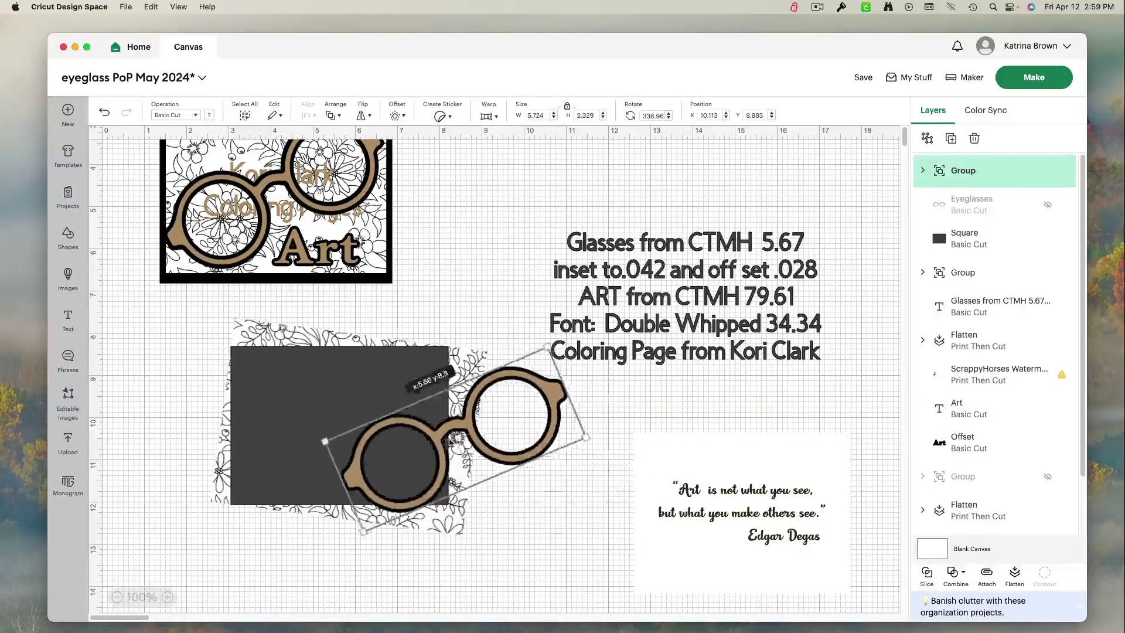
key(super+z)
click(472, 444)
right_click(472, 443)
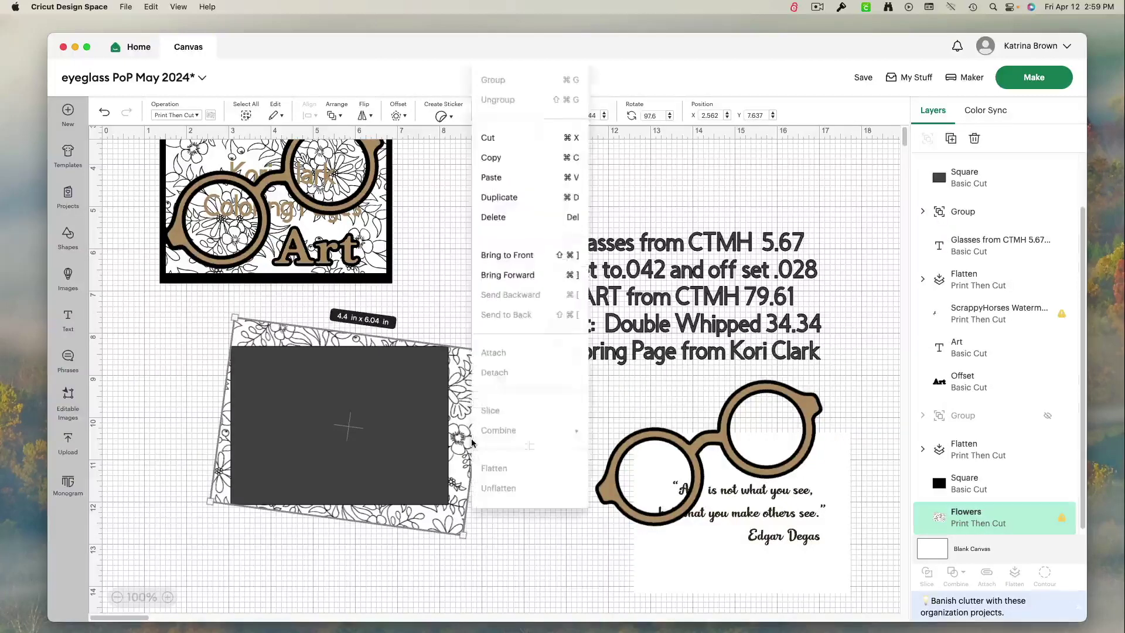
click(528, 255)
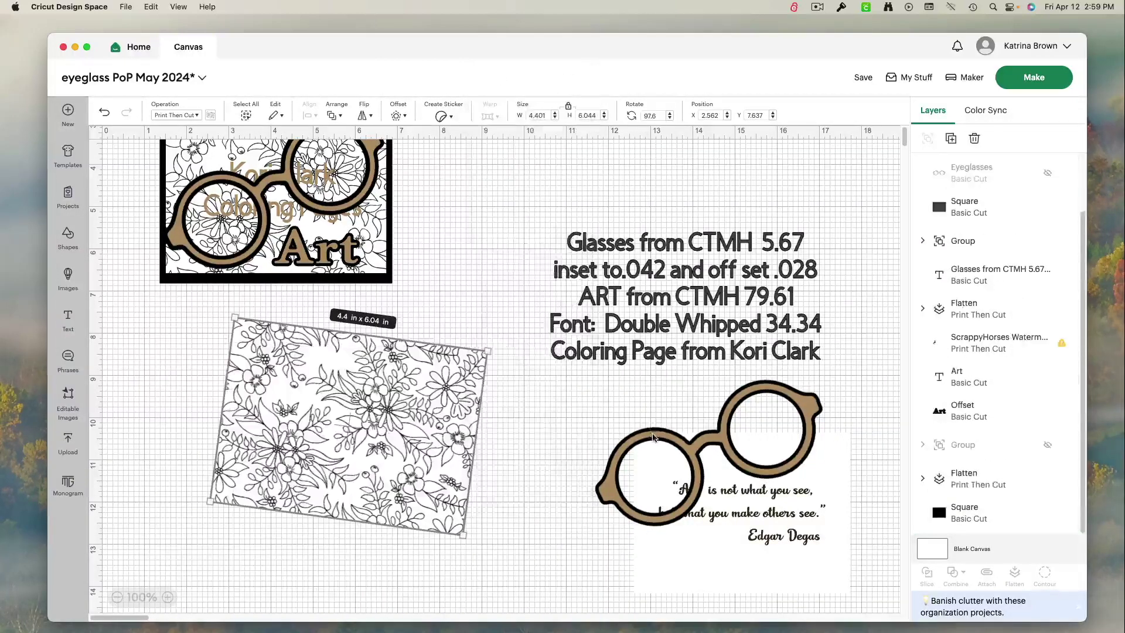
Place the eyeglasses over the flowers, bring them to the front, and tilt them about 335°.
drag(654, 437, 329, 415)
right_click(535, 409)
click(577, 253)
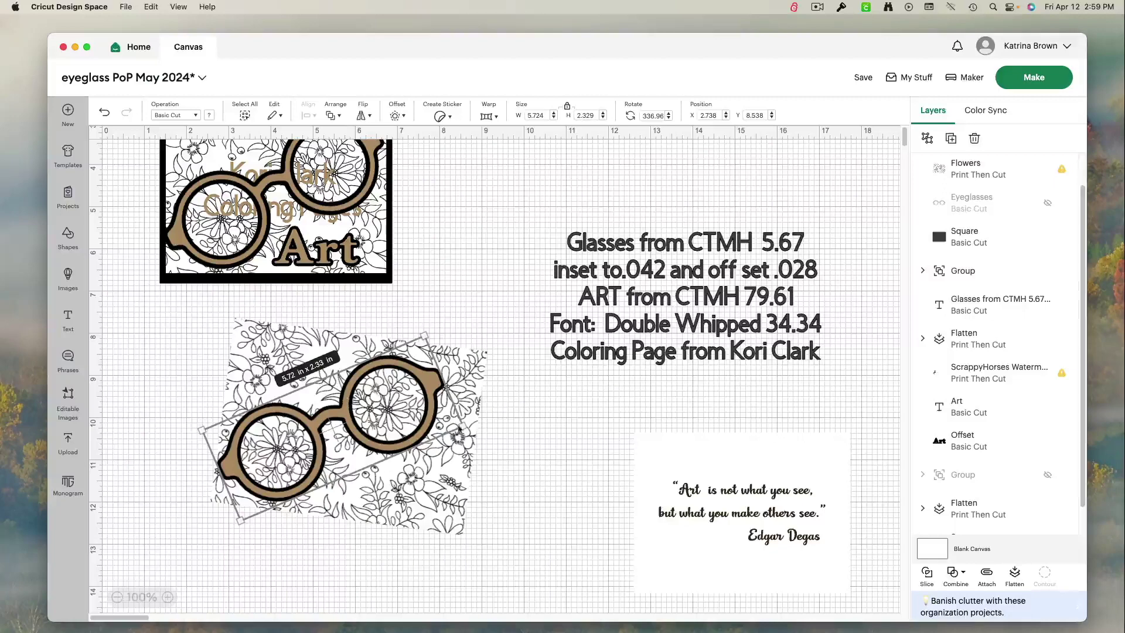
drag(466, 428, 472, 423)
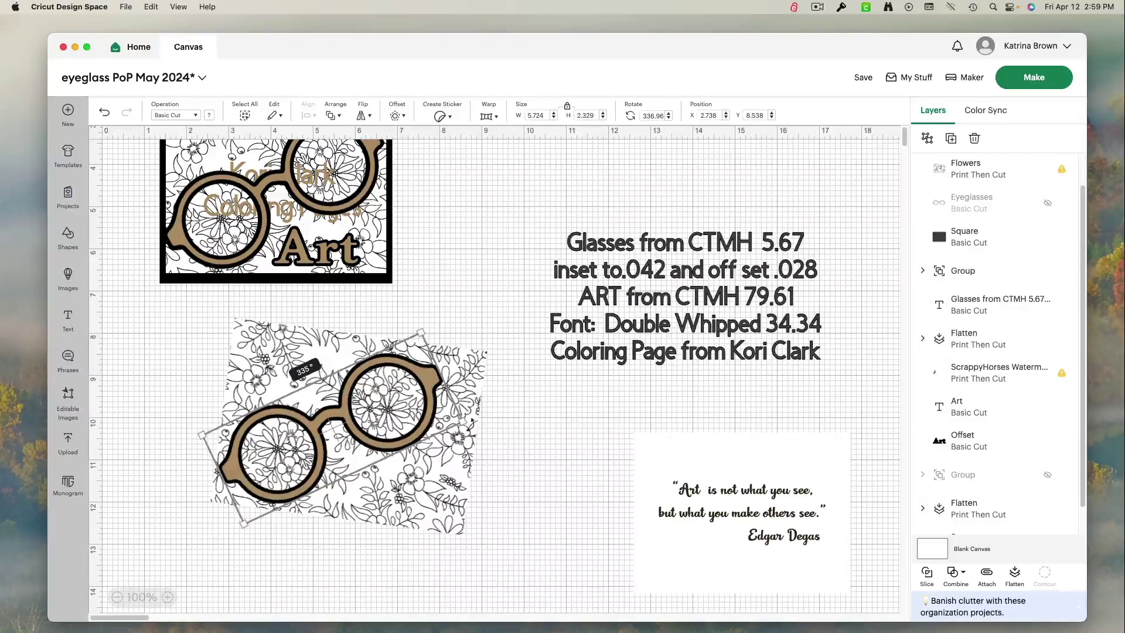
drag(472, 423, 471, 424)
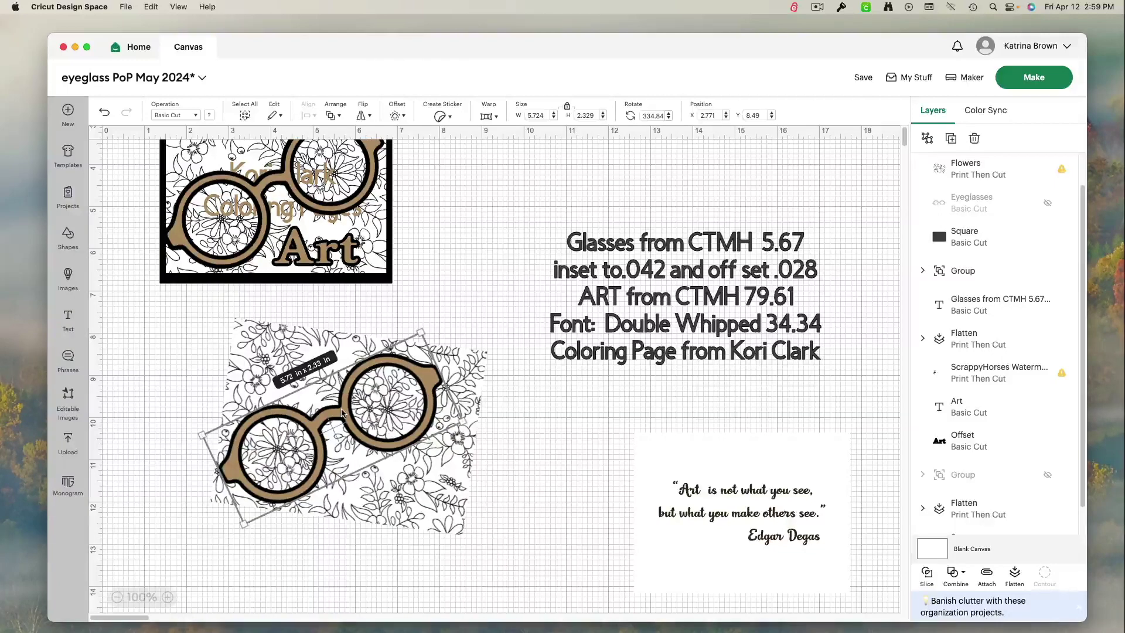
drag(343, 413, 344, 414)
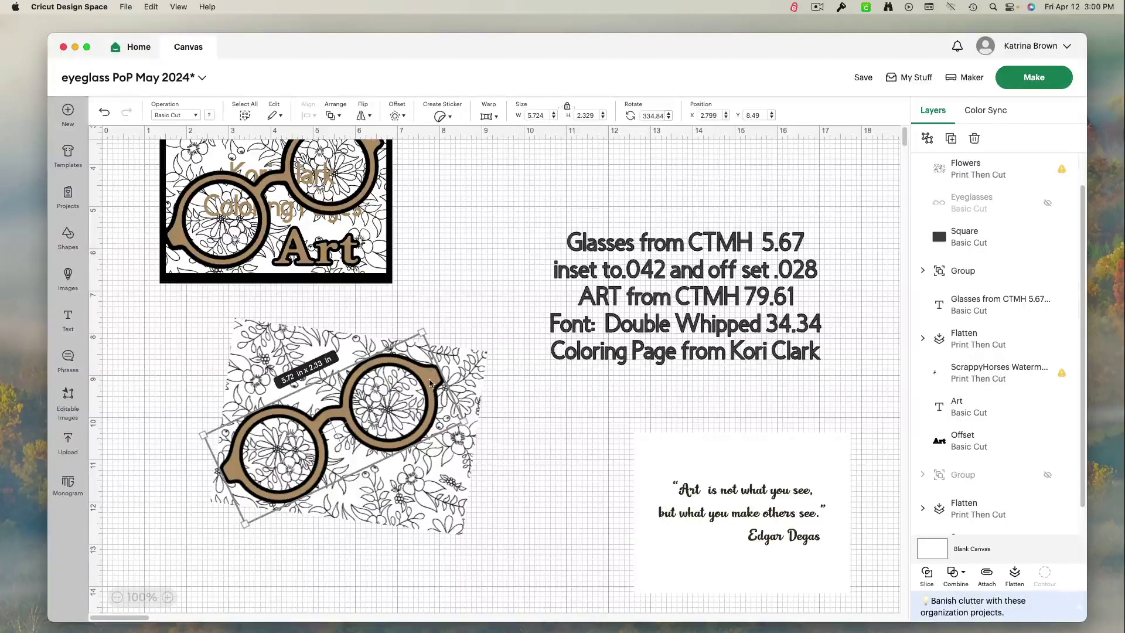
Move the eyeglasses to X 12.452, Y 7.823, straddling the quote box's top edge.
drag(430, 384, 708, 406)
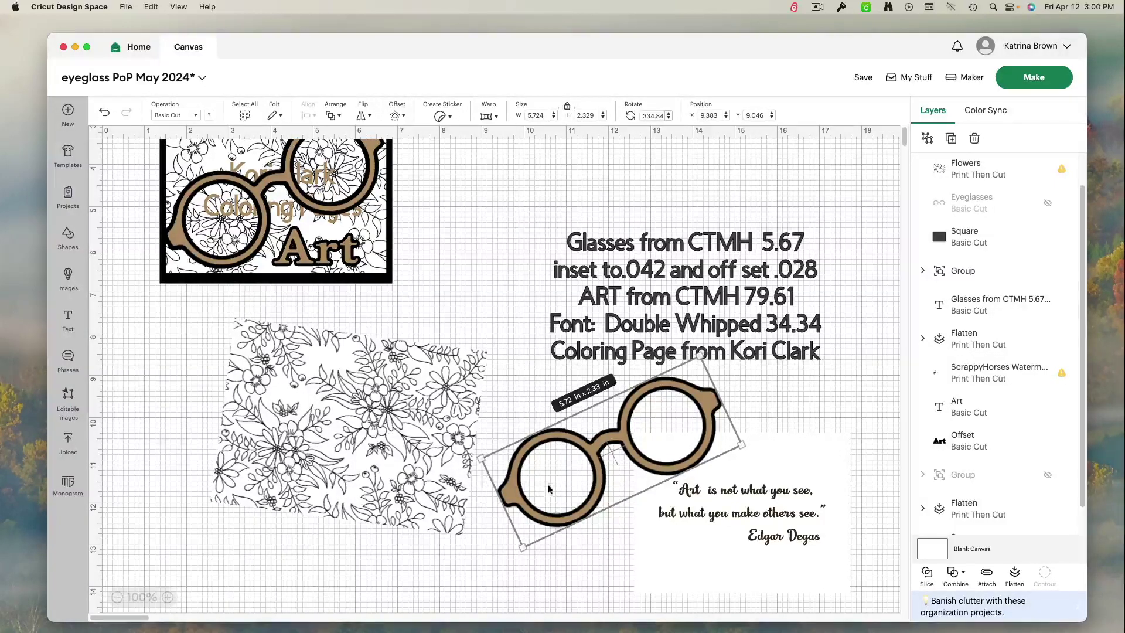
drag(512, 502, 641, 450)
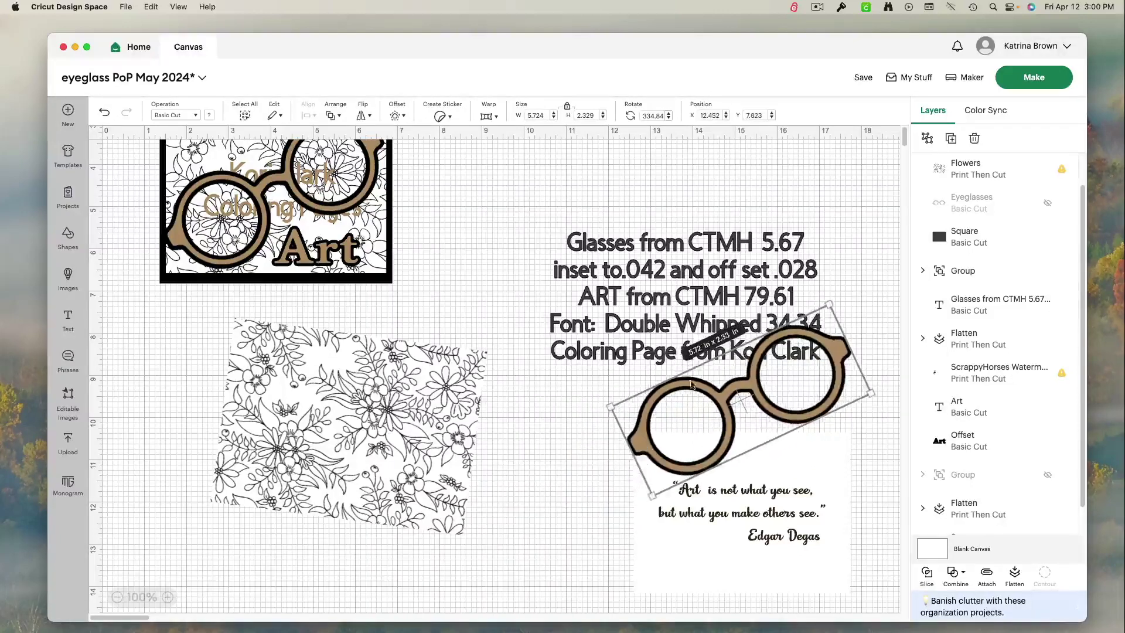
click(142, 368)
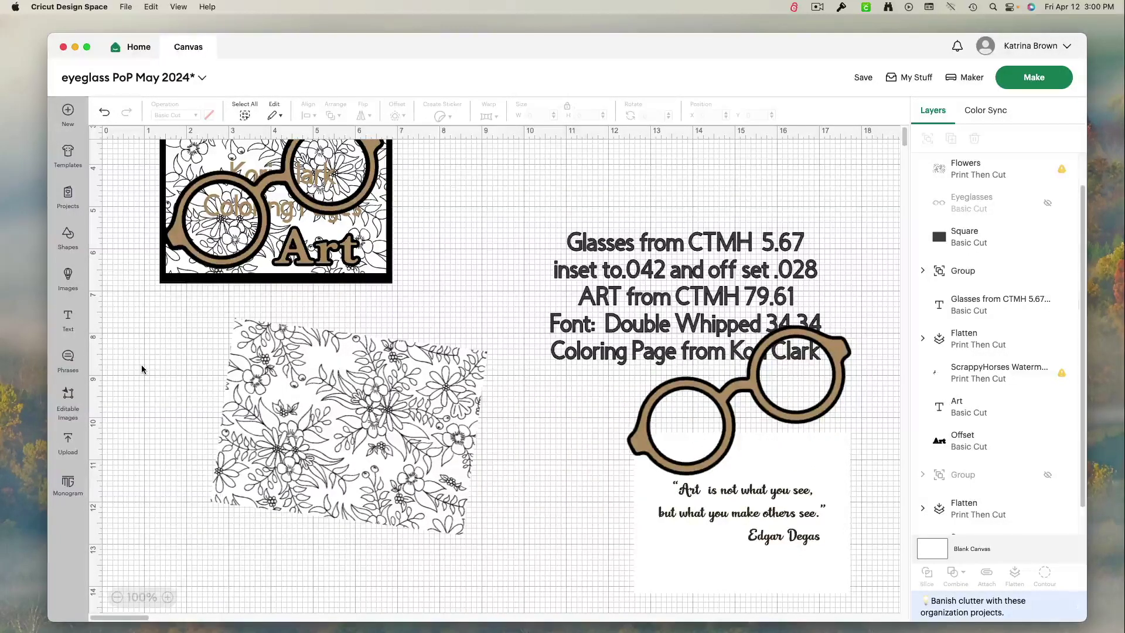
Slice Flowers with the square into a 5.15 × 3.75 in floral rectangle and pull the scraps apart.
drag(151, 369, 467, 557)
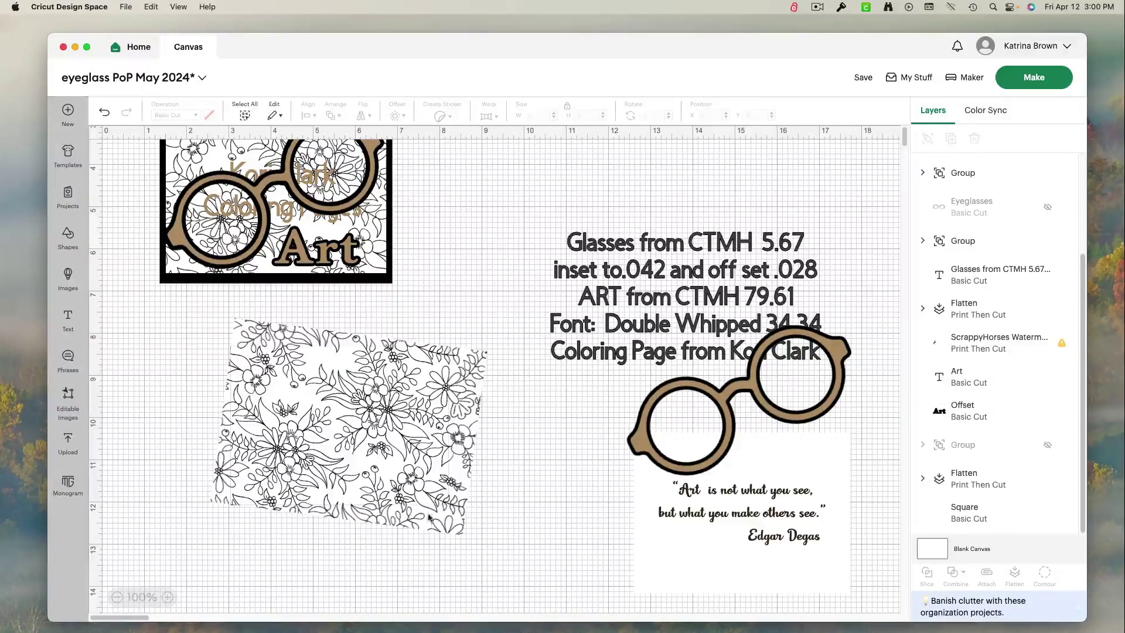
drag(298, 432, 589, 530)
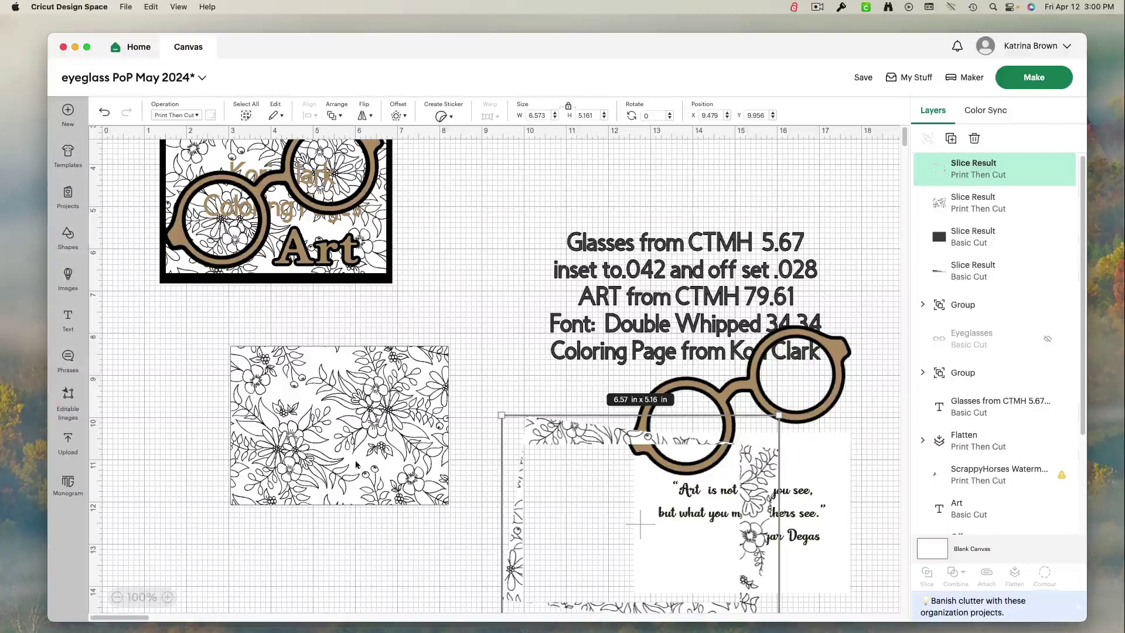
drag(356, 465, 266, 451)
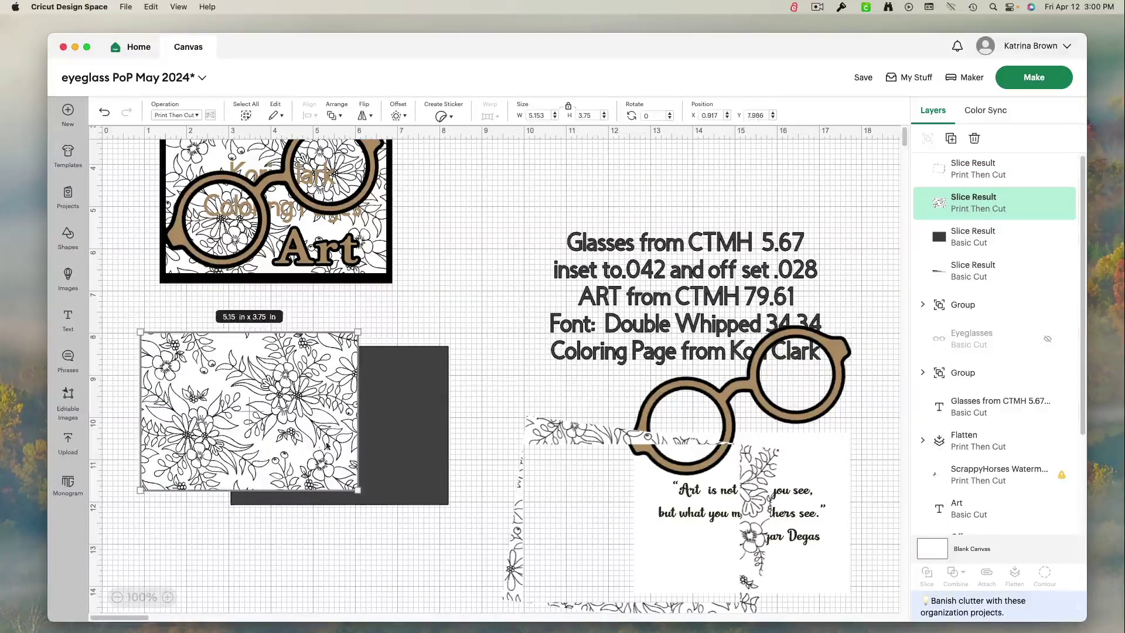
drag(434, 443, 632, 566)
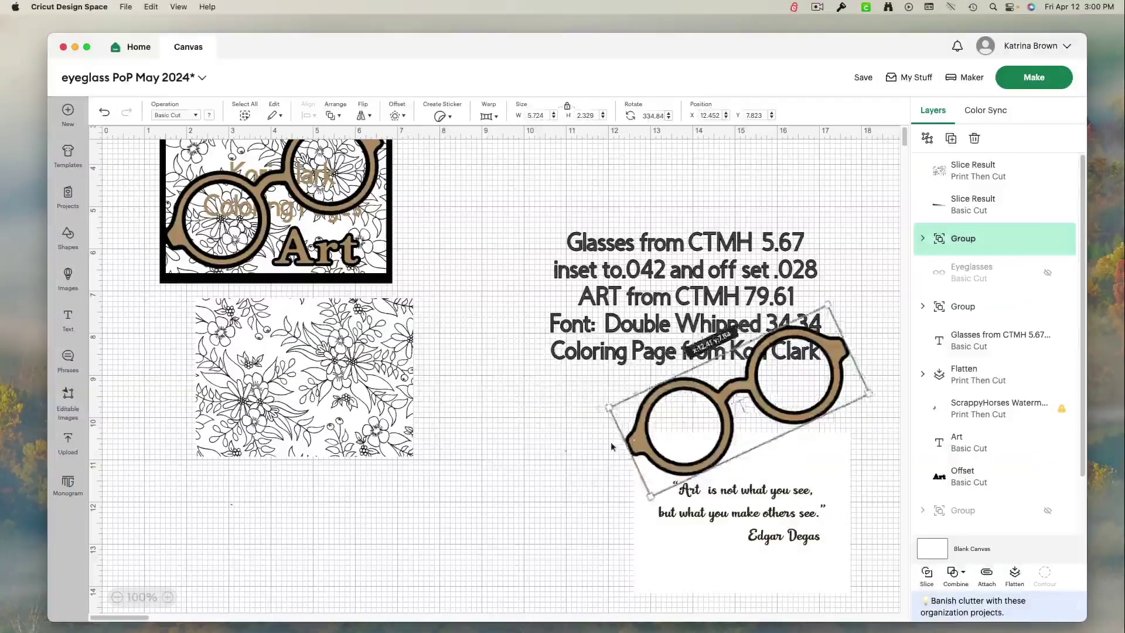
Bring the eyeglasses to the front over the floral rectangle, then switch to the finished-card photo.
drag(621, 469, 269, 437)
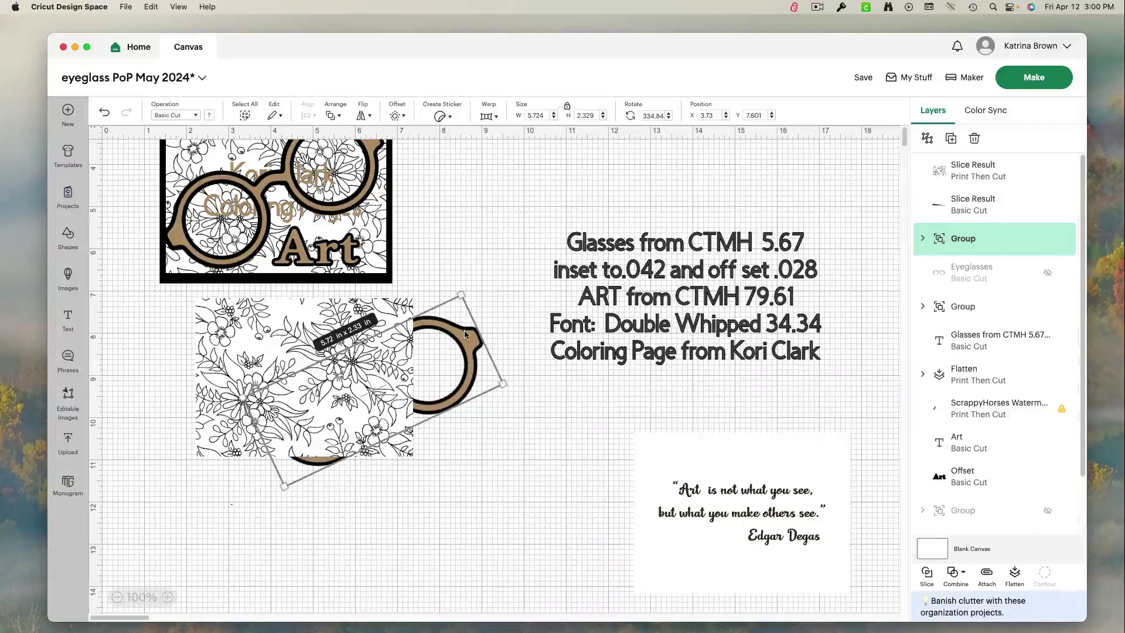
right_click(467, 348)
click(500, 367)
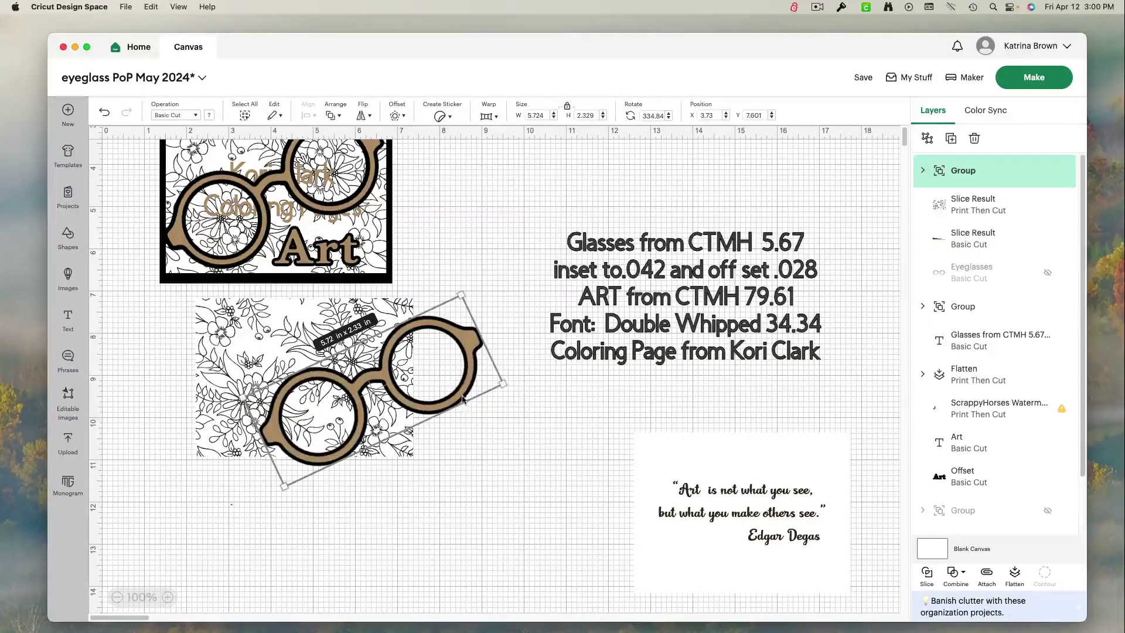
drag(390, 380, 316, 370)
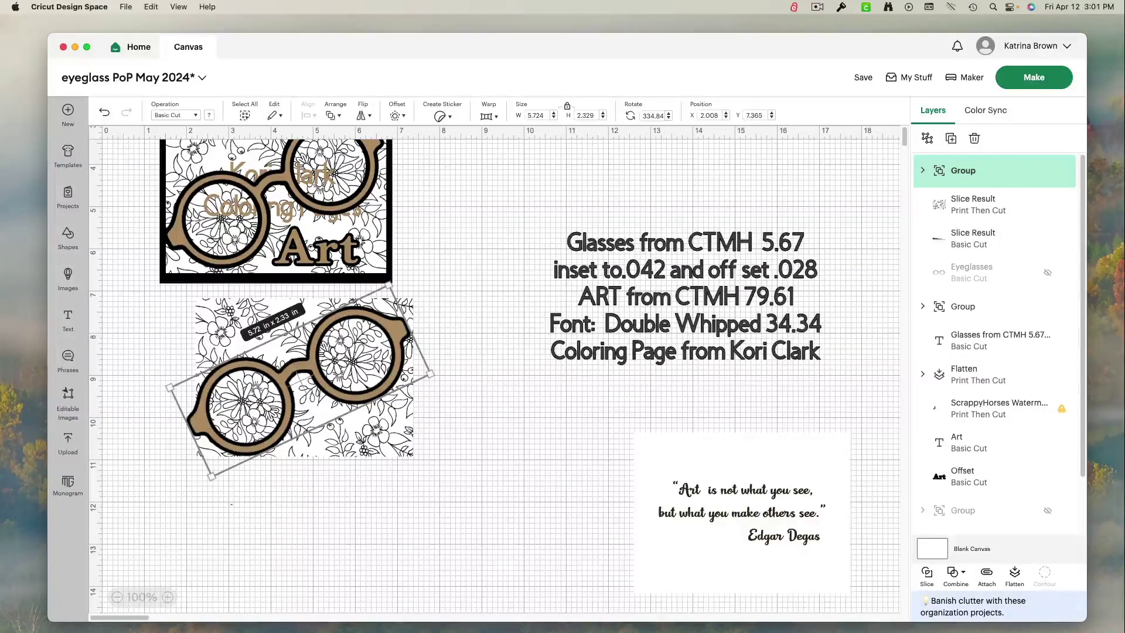
key(super+Tab)
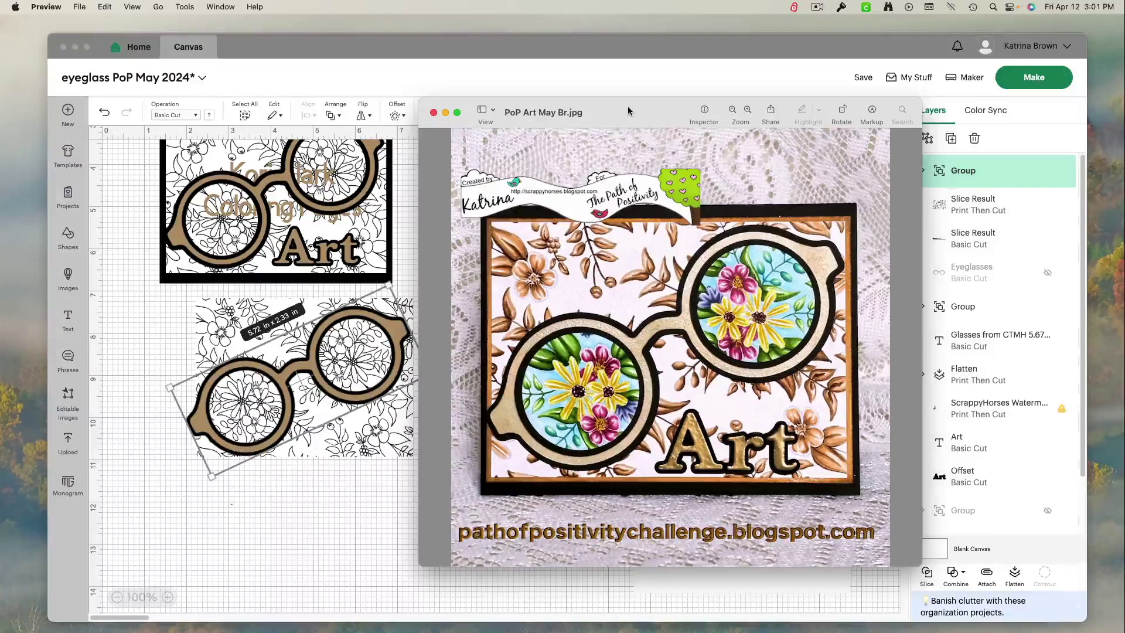
Quit Preview with Cmd+Q to put away the finished-card photo.
key(super+q)
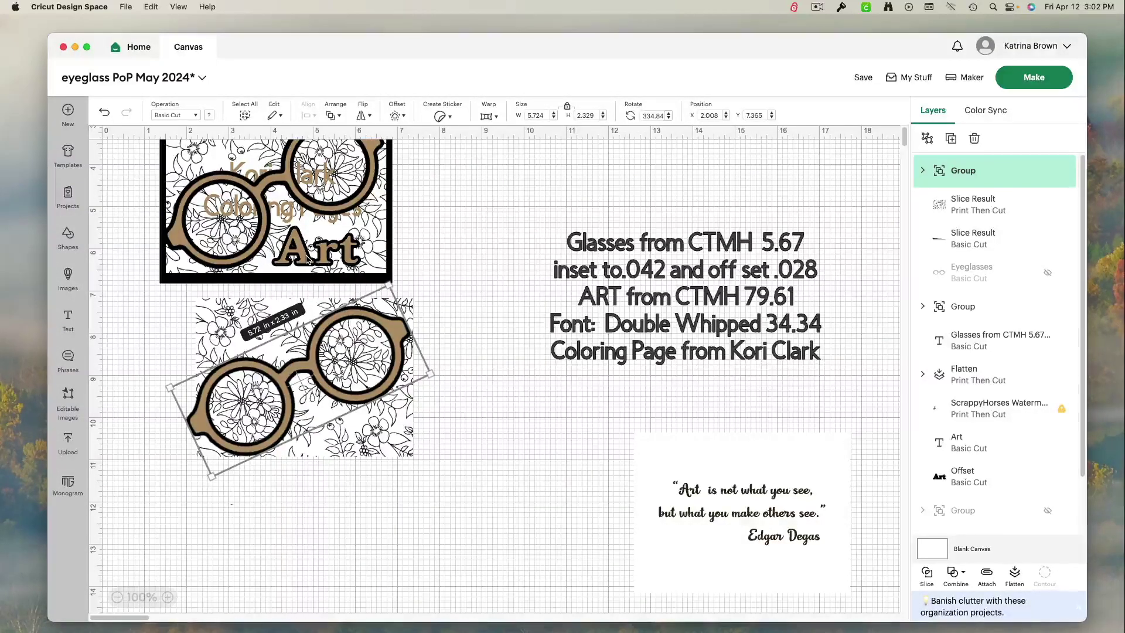
Add a text box beside the glasses panel and type 'Art'.
click(61, 323)
drag(183, 368, 509, 425)
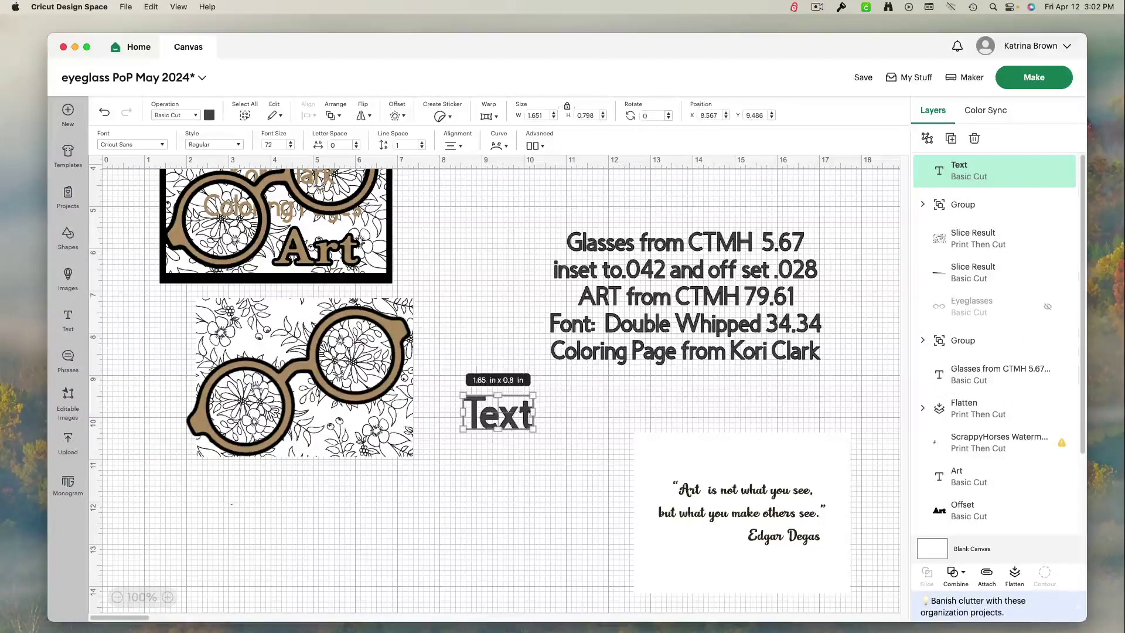
double_click(508, 411)
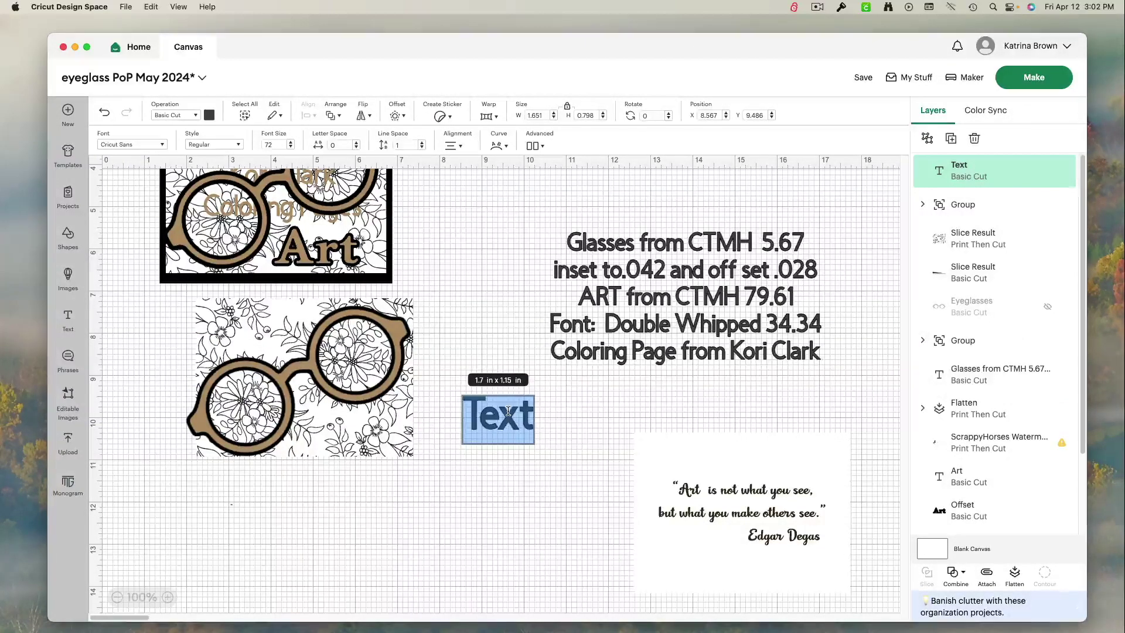
text(Art)
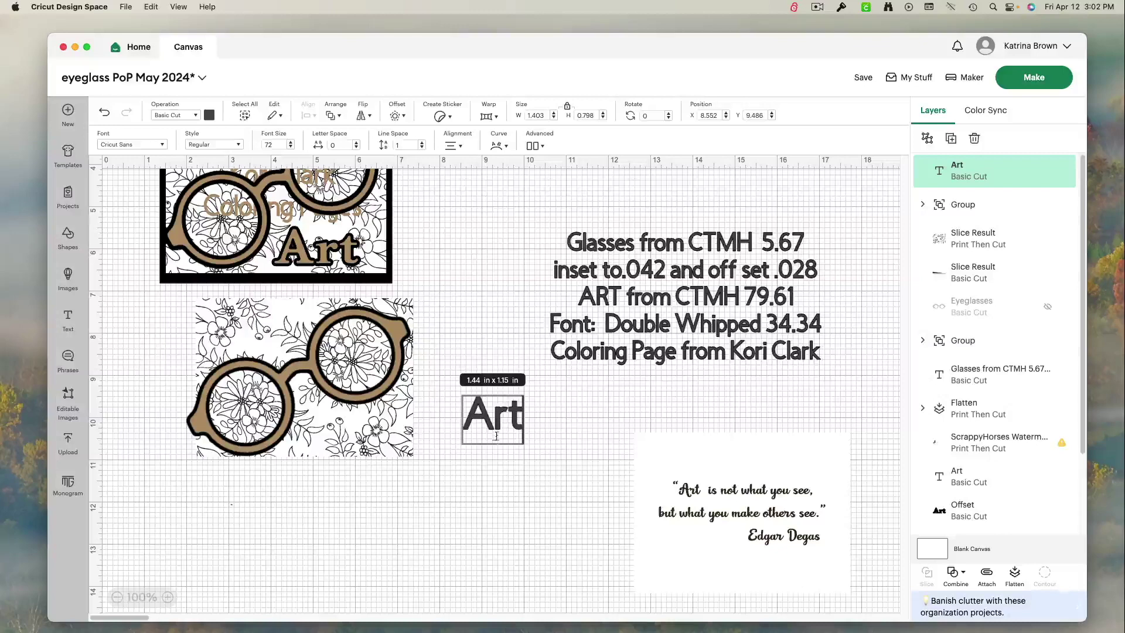
Set Art to the Close To My Heart font at size 79.61.
click(163, 146)
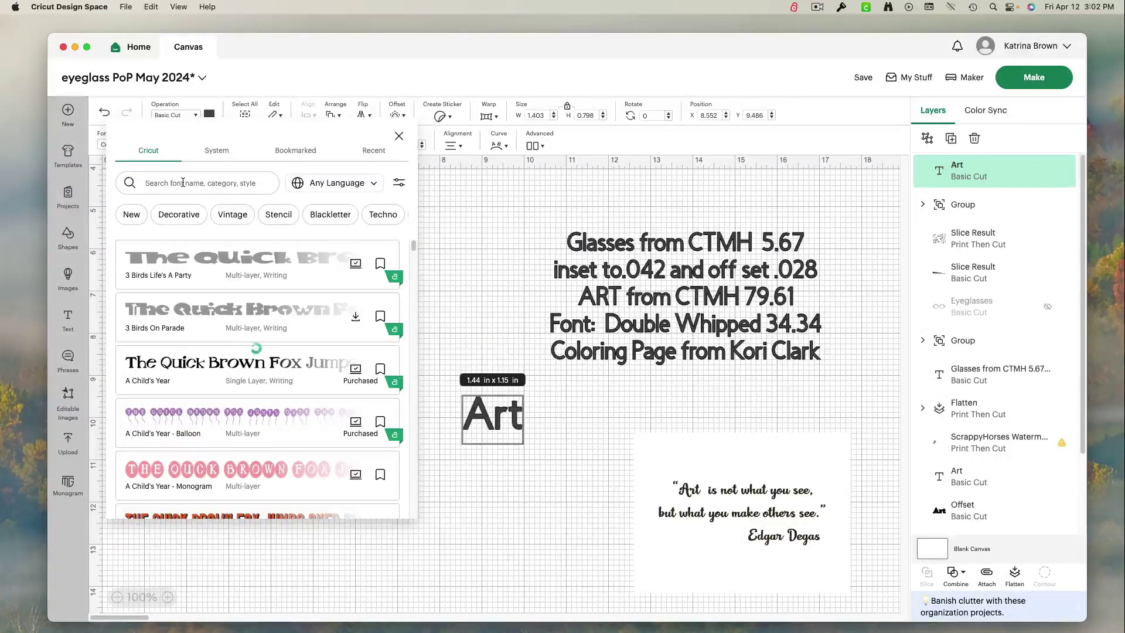
click(183, 182)
text(dlos)
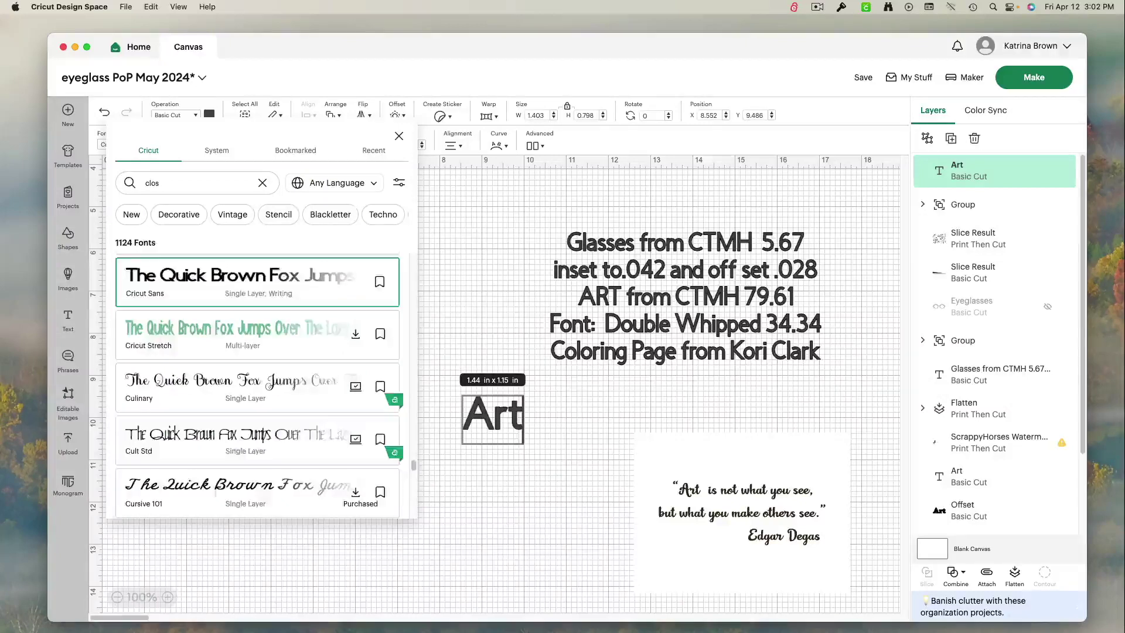
text(e)
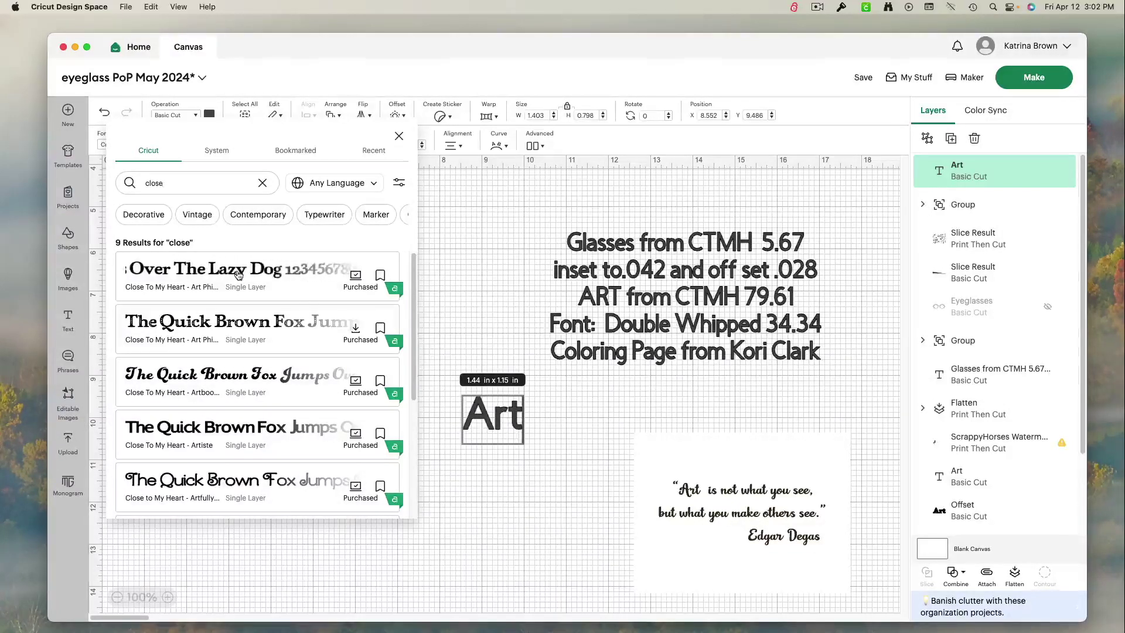
click(238, 275)
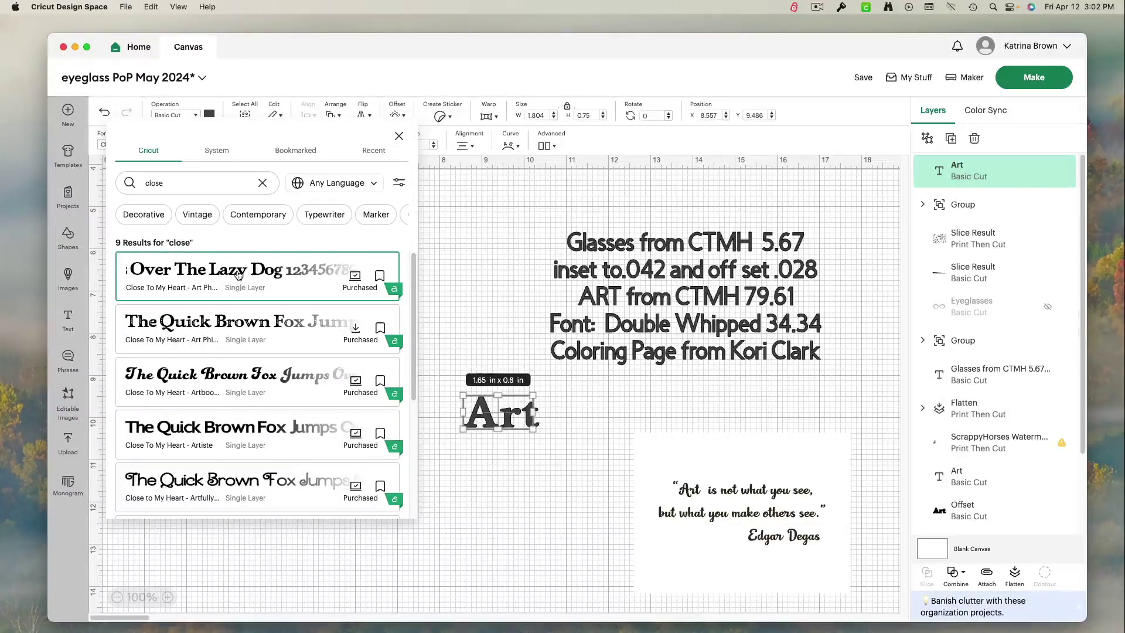
click(494, 477)
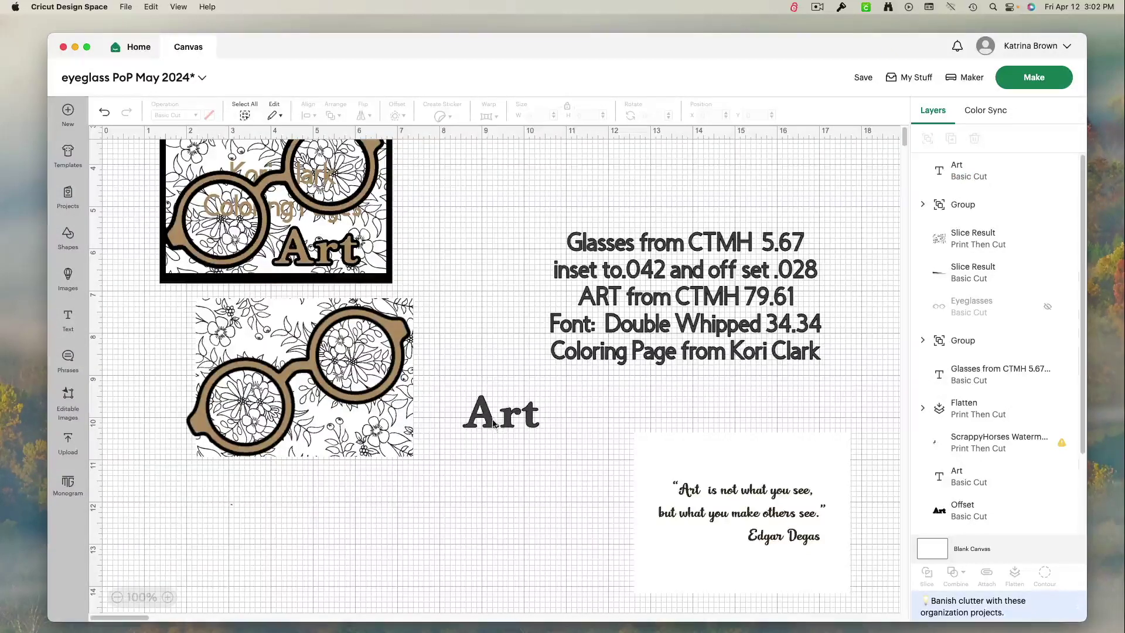
click(493, 422)
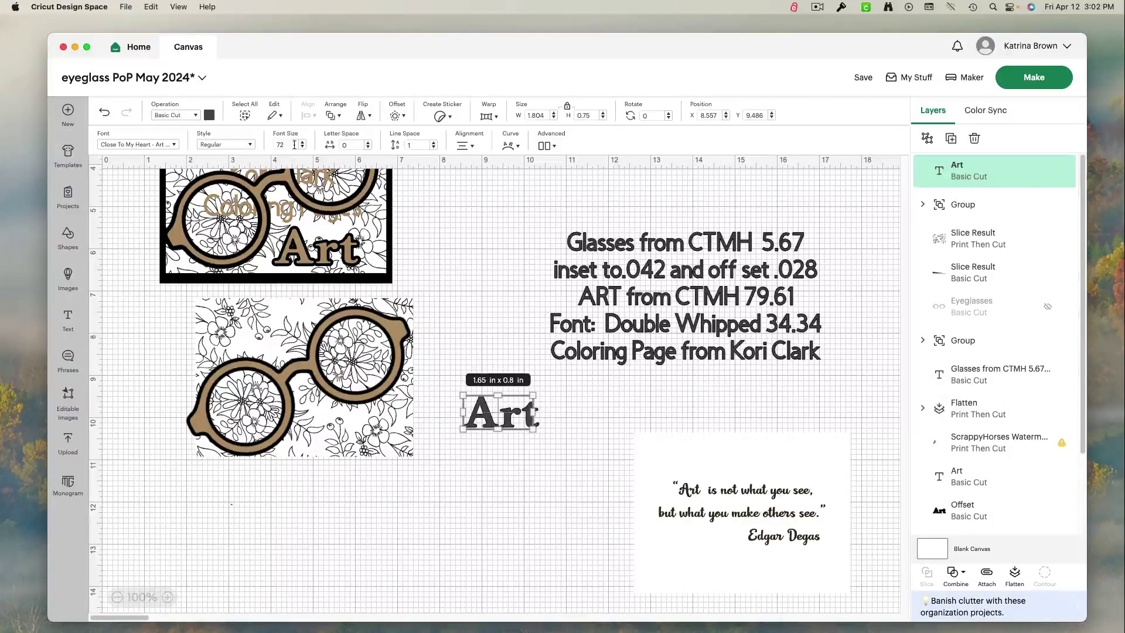
click(302, 144)
click(427, 386)
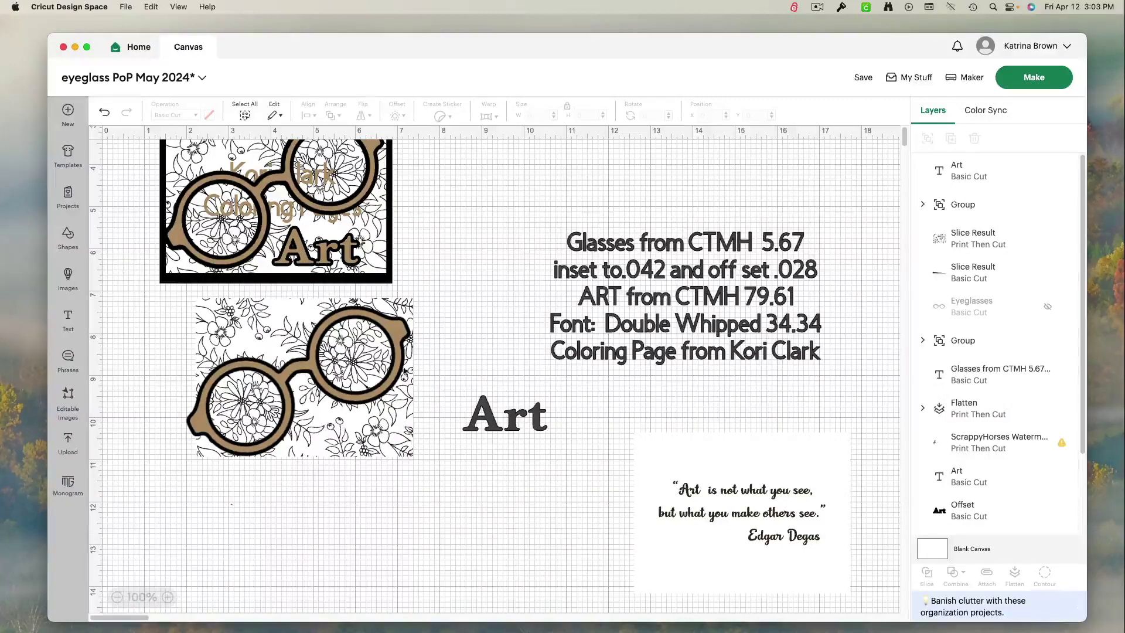
click(480, 420)
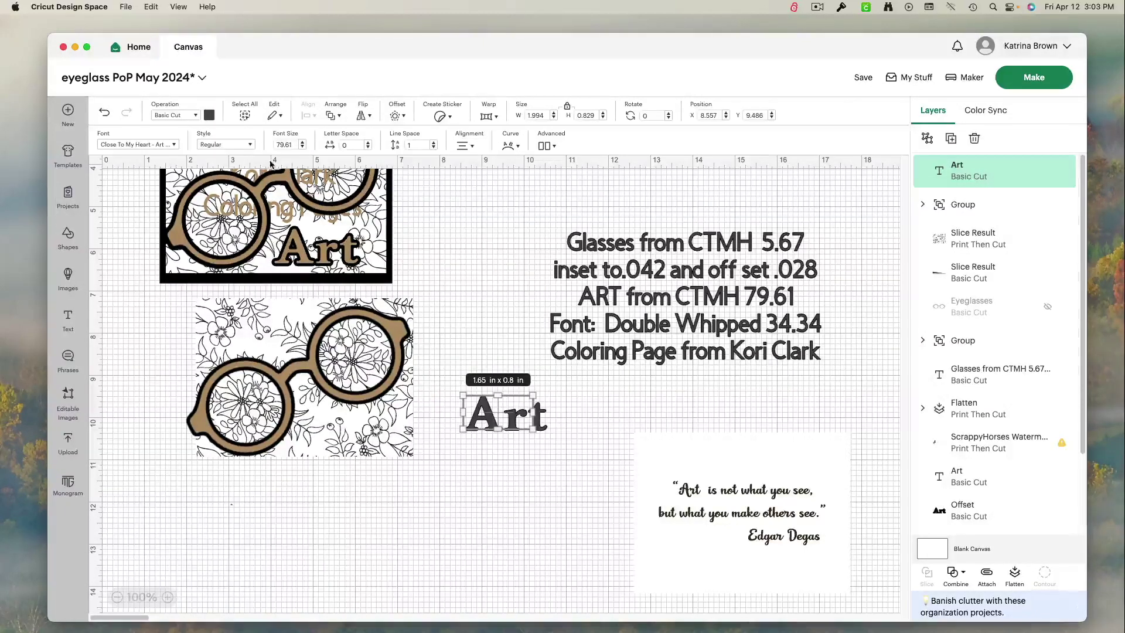
click(210, 116)
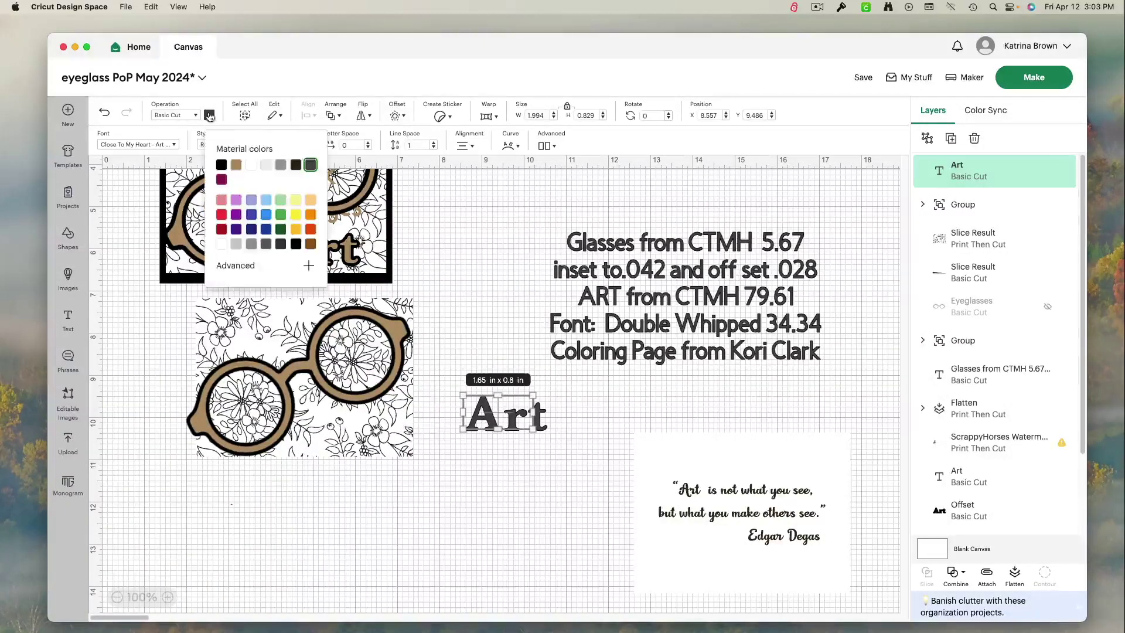
Color Art tan and apply a 0.042 in offset outline.
click(237, 164)
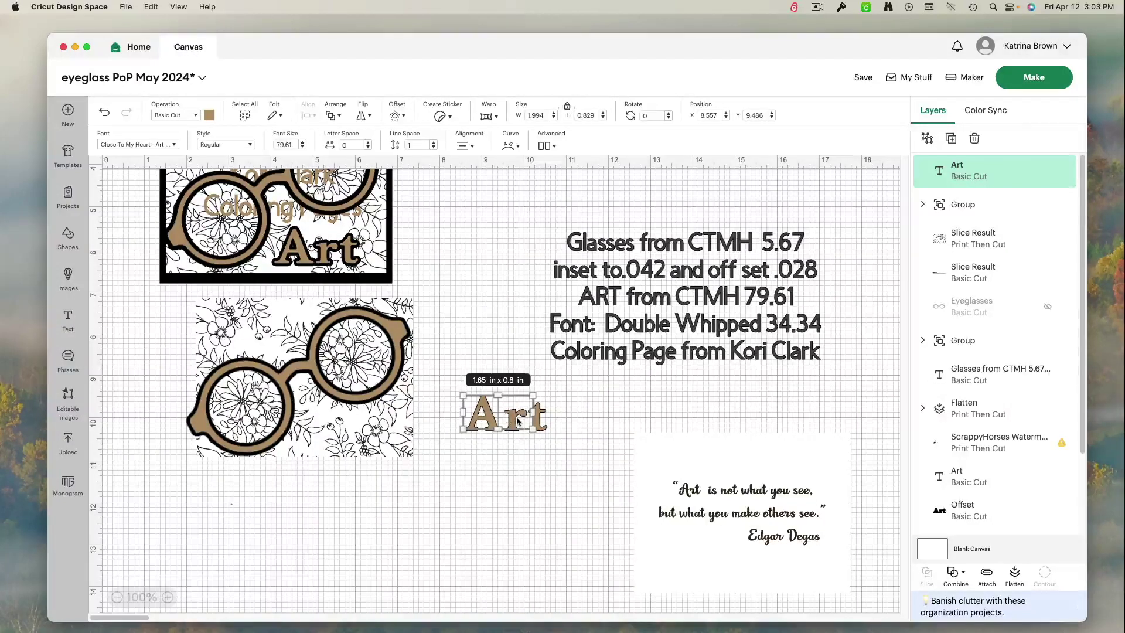
click(401, 117)
drag(409, 174, 397, 180)
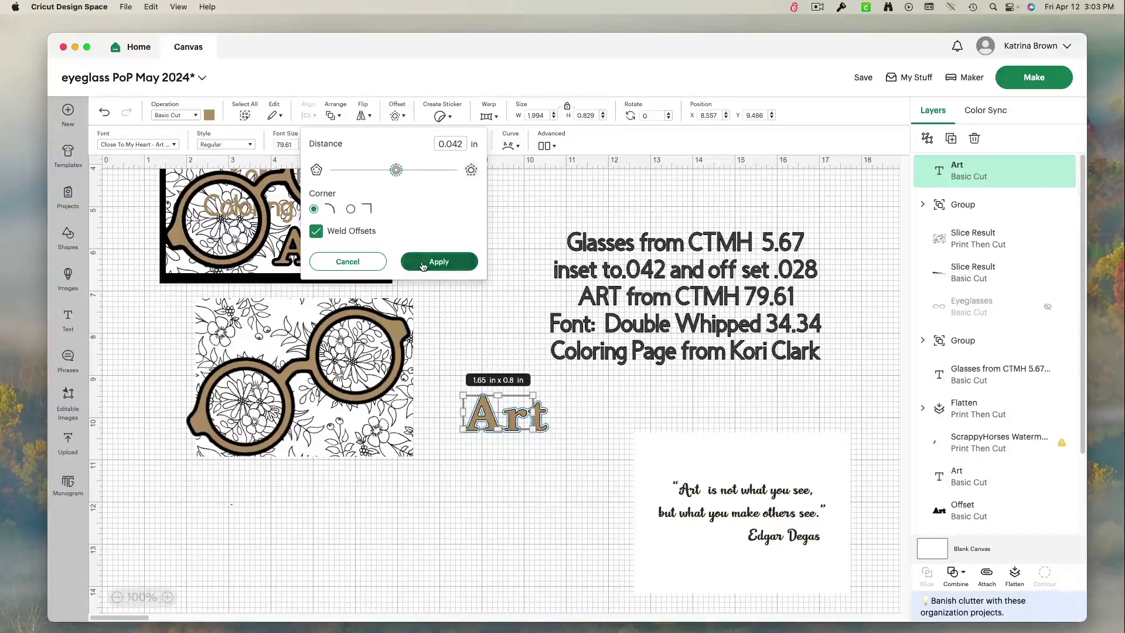
click(423, 266)
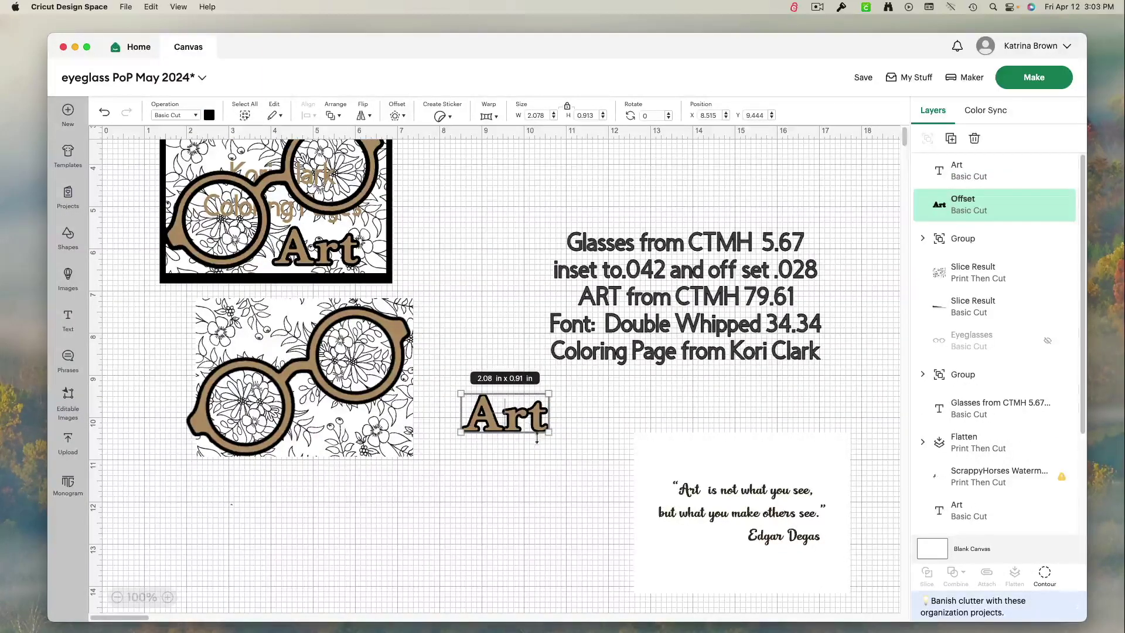
Group Art with its offset and place it at the bottom of the floral panel.
drag(574, 452, 455, 417)
click(928, 139)
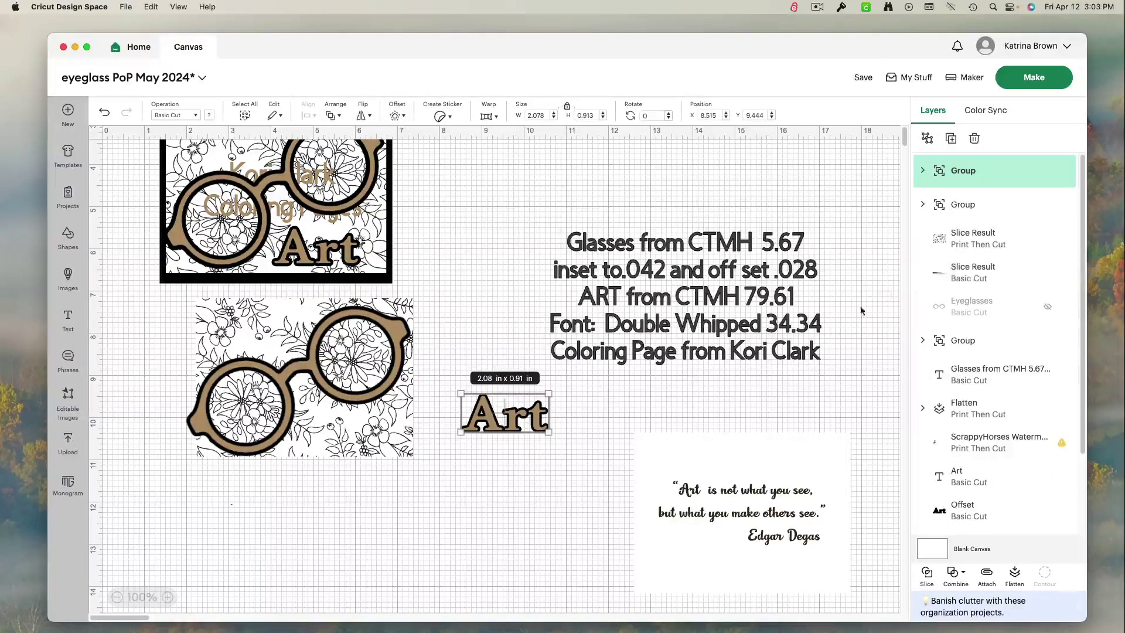
drag(514, 417, 355, 439)
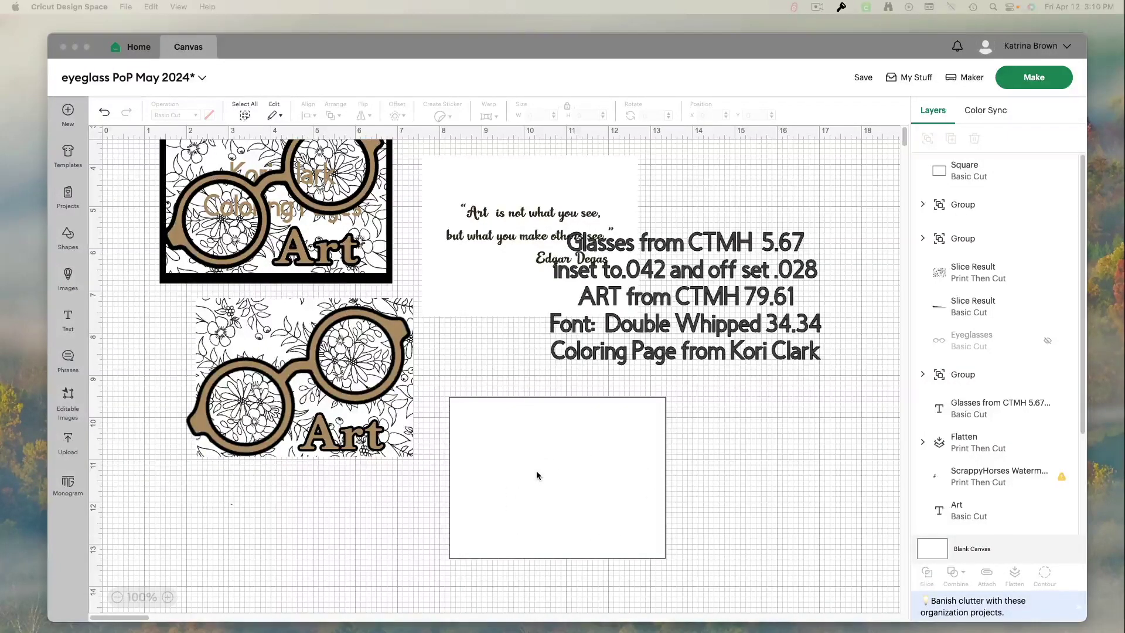
Add a placeholder text box to the canvas and bring up the Pages document with the Degas quote.
click(65, 330)
click(66, 330)
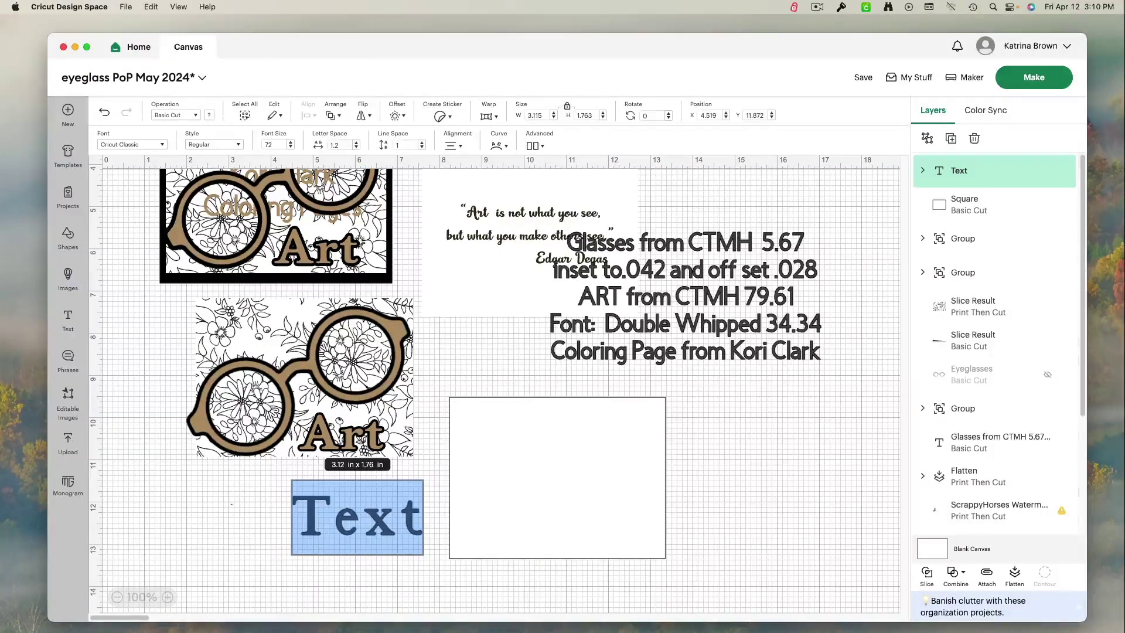
key(super+Tab)
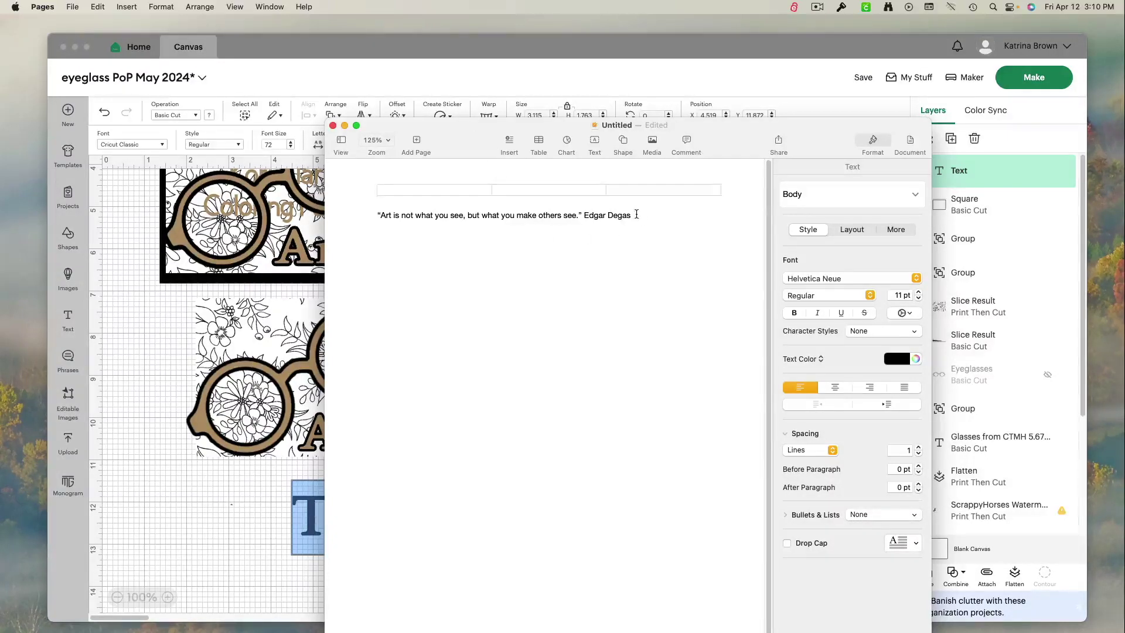
Move the Pages quote window aside, then hide it to return to the Cricut canvas.
drag(641, 217, 350, 237)
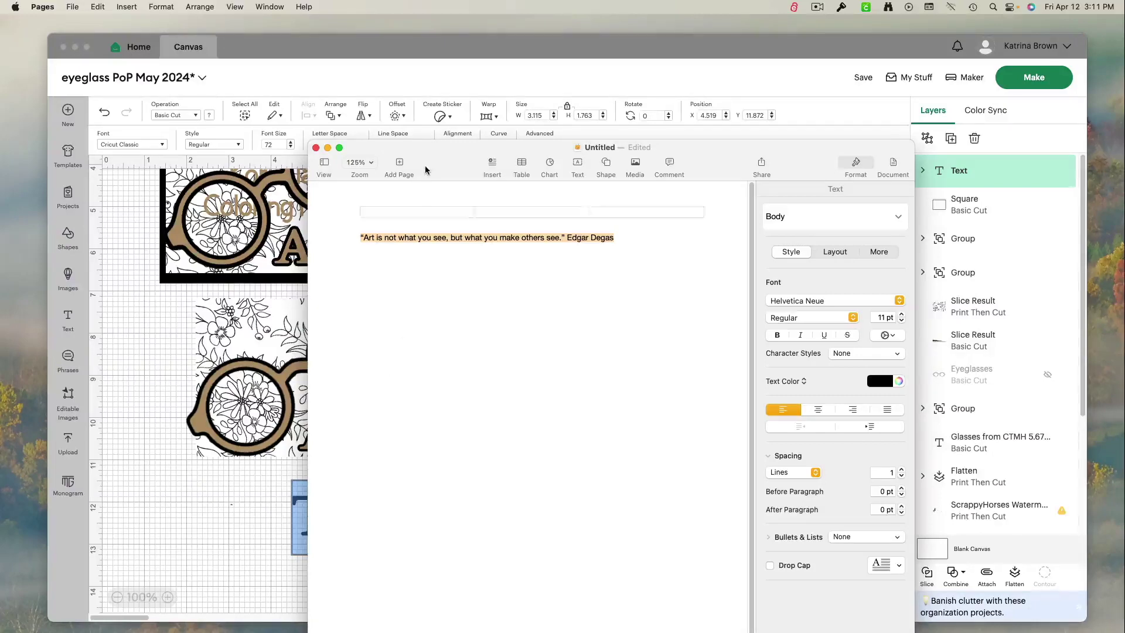
key(super+m)
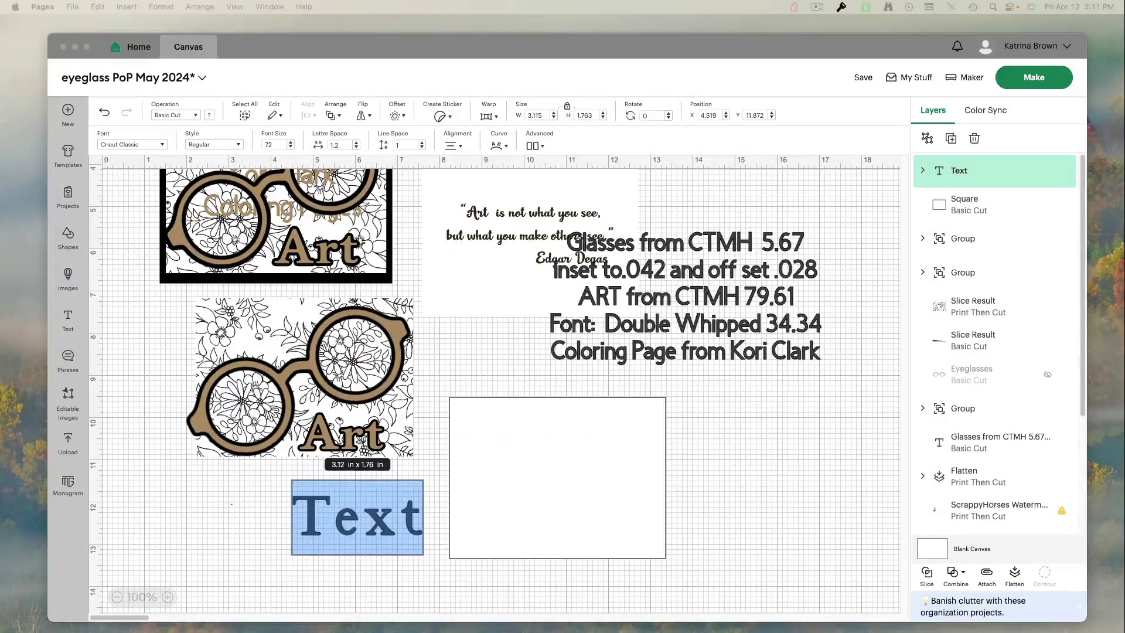
Paste the copied Degas quote in place of the placeholder Text.
click(351, 523)
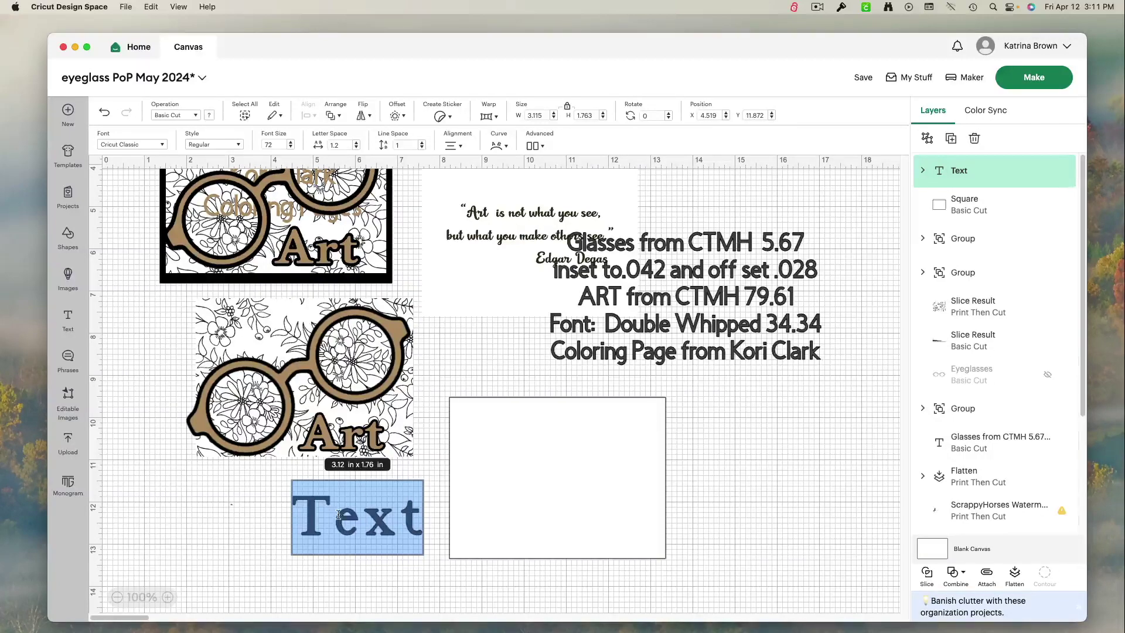
key(super+v)
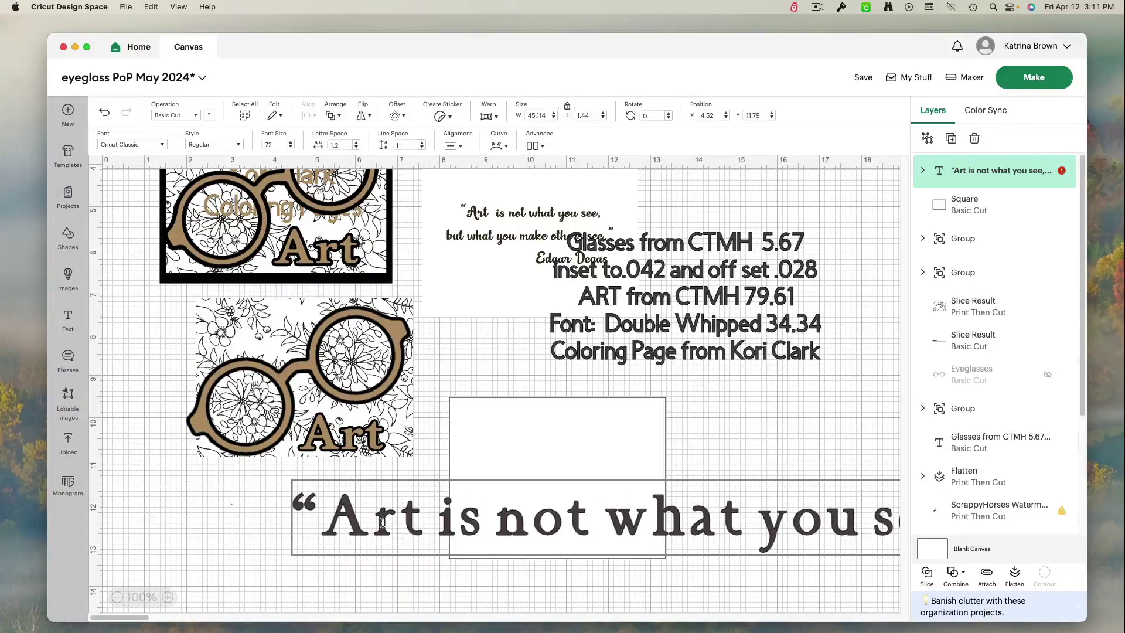
click(385, 523)
click(405, 587)
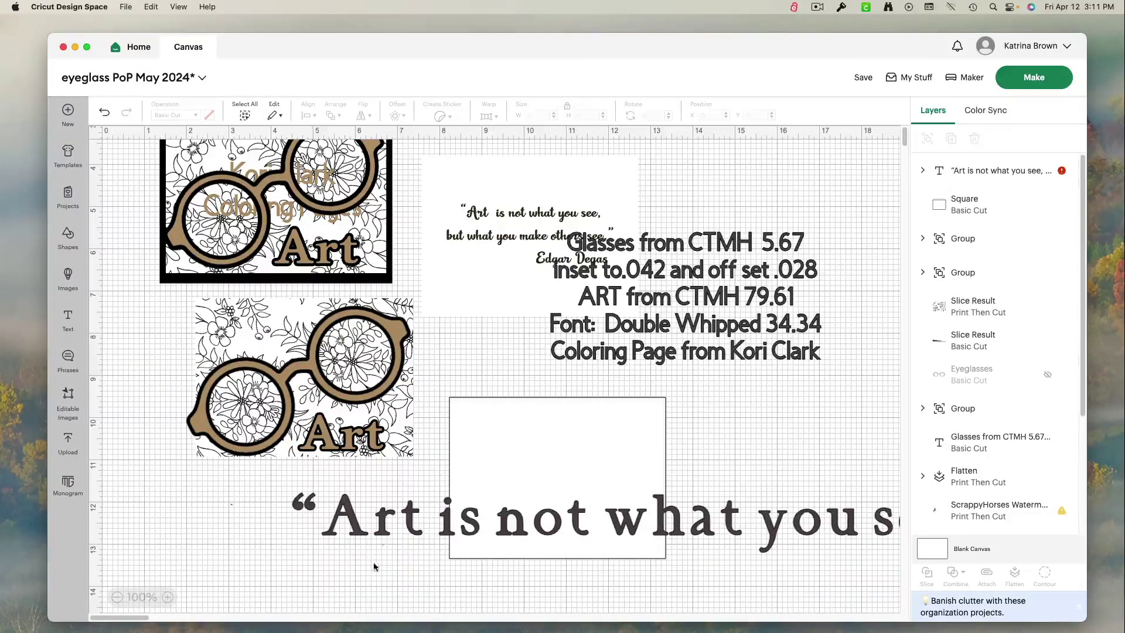
click(388, 524)
drag(290, 491, 188, 516)
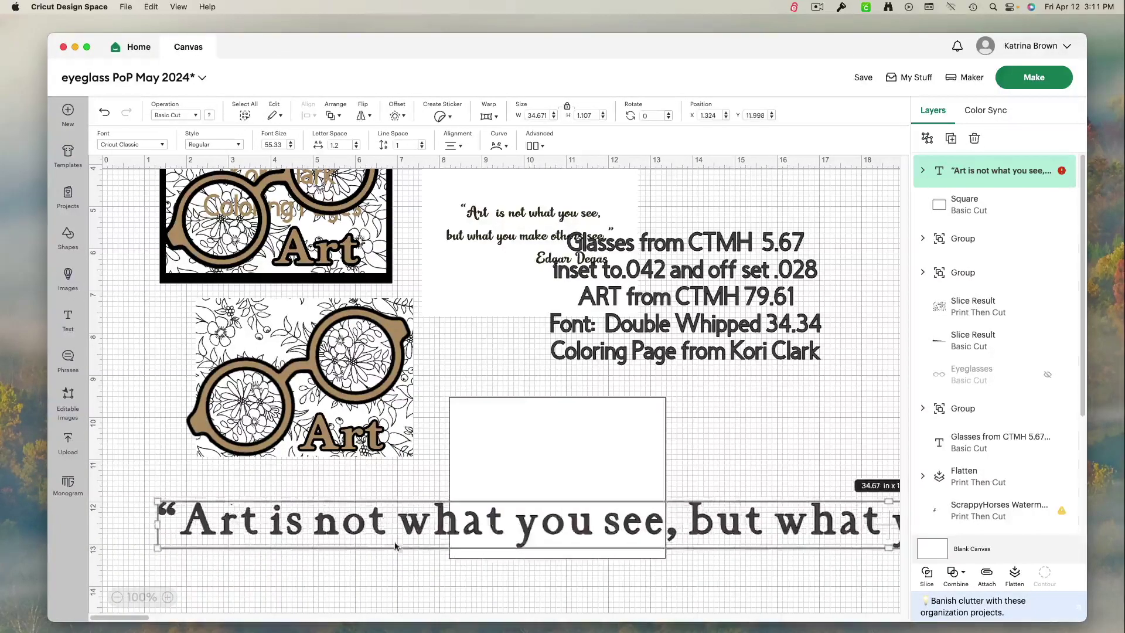
Break the quote onto three lines, before 'but' and before 'Edgar Degas'.
double_click(691, 522)
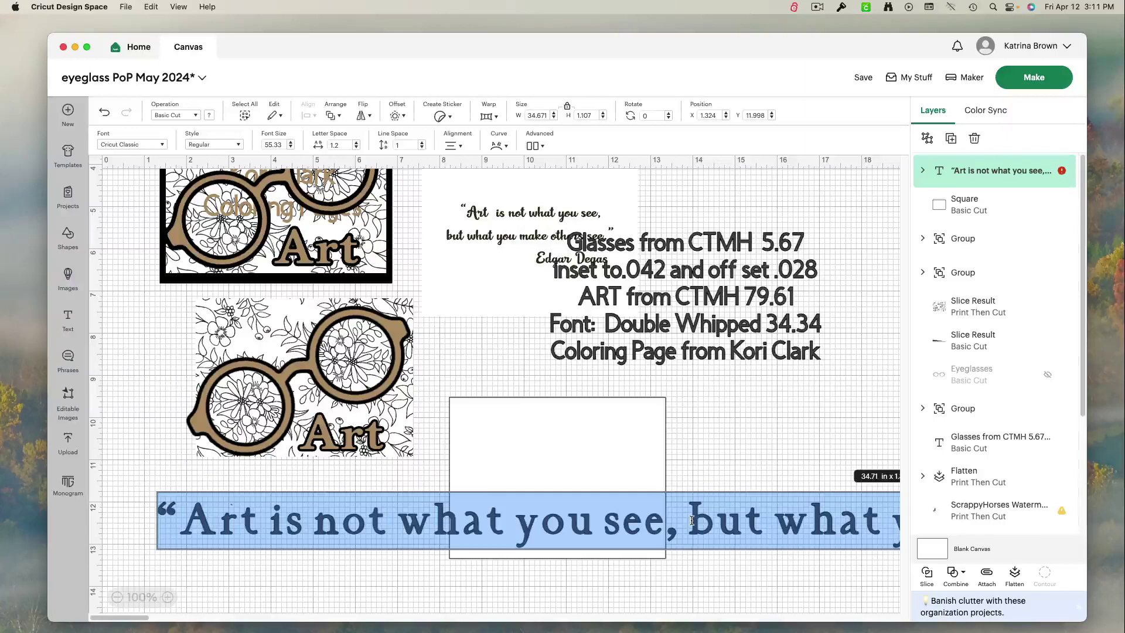
click(692, 520)
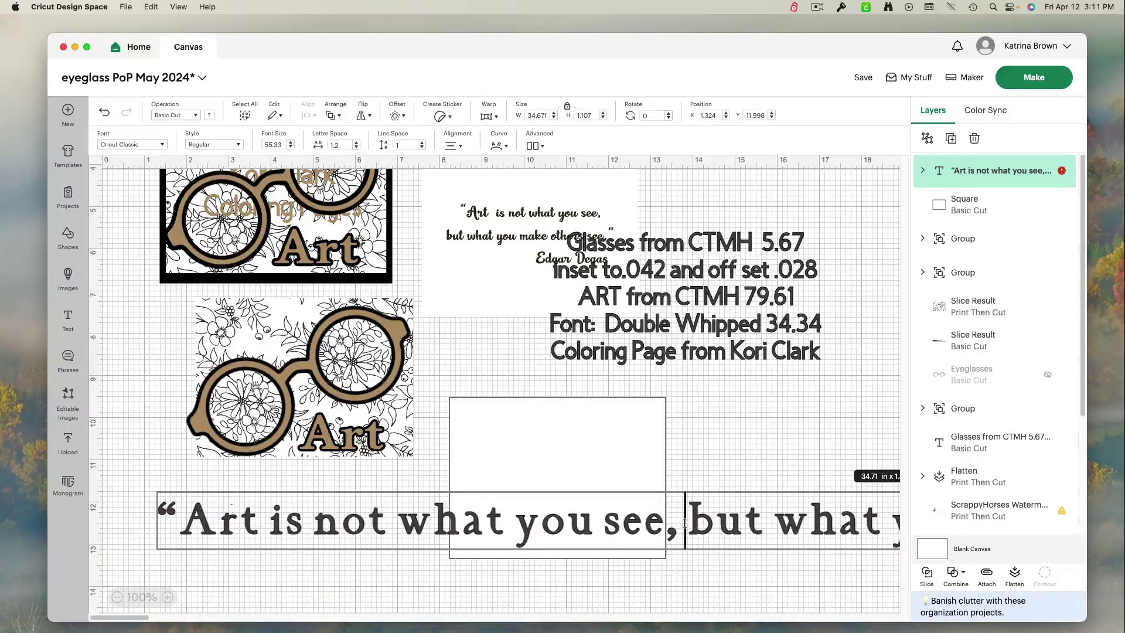
key(Return)
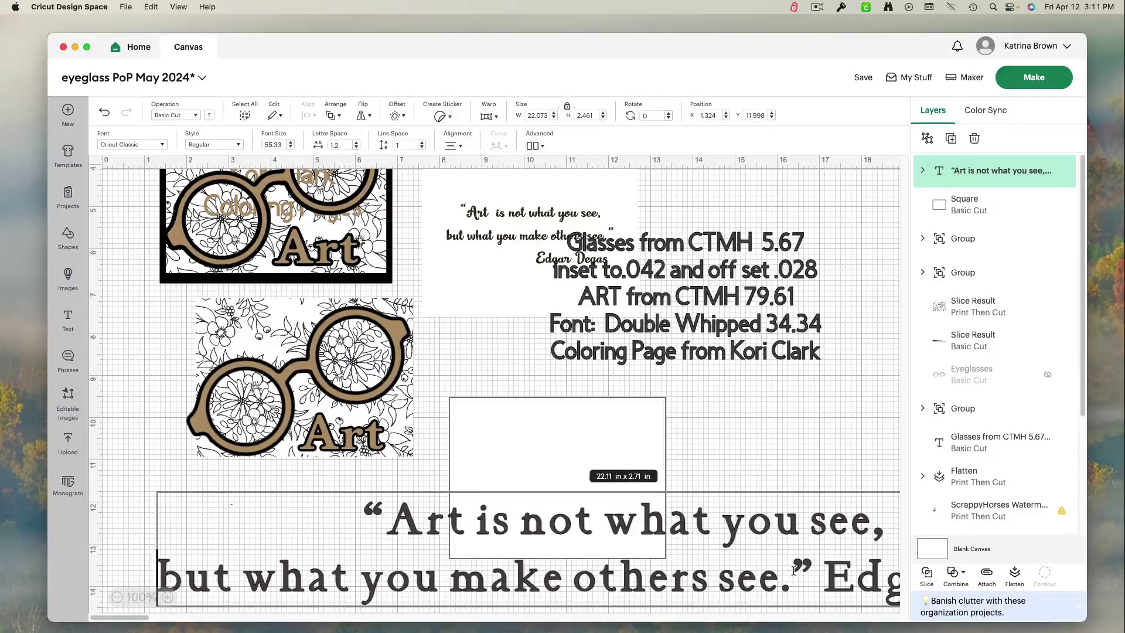
click(829, 580)
key(Return)
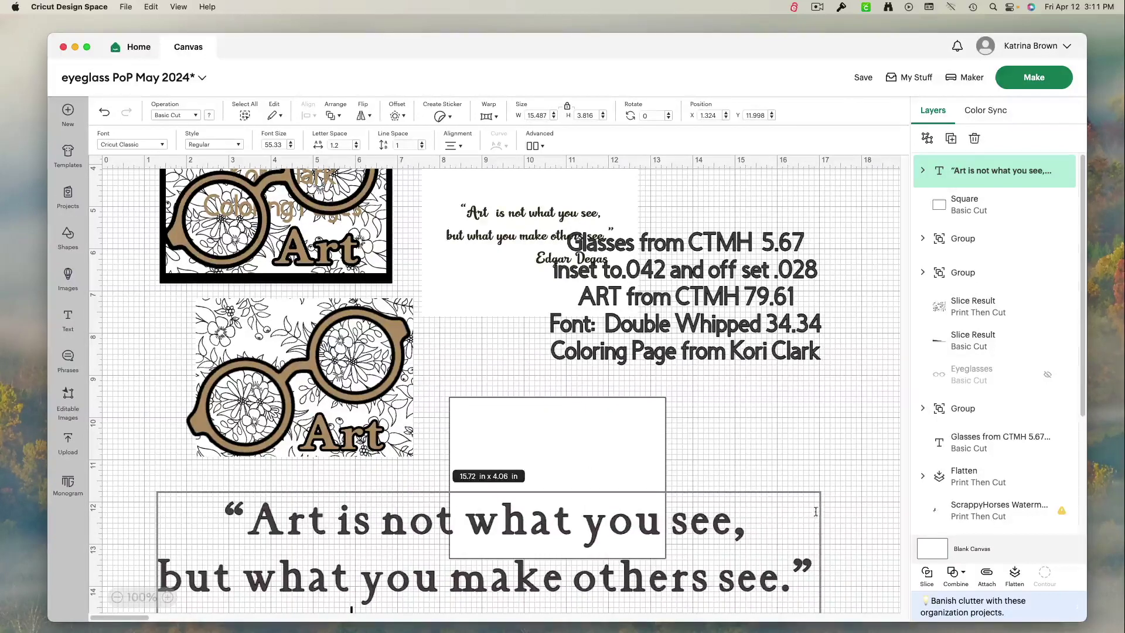
click(713, 520)
click(729, 453)
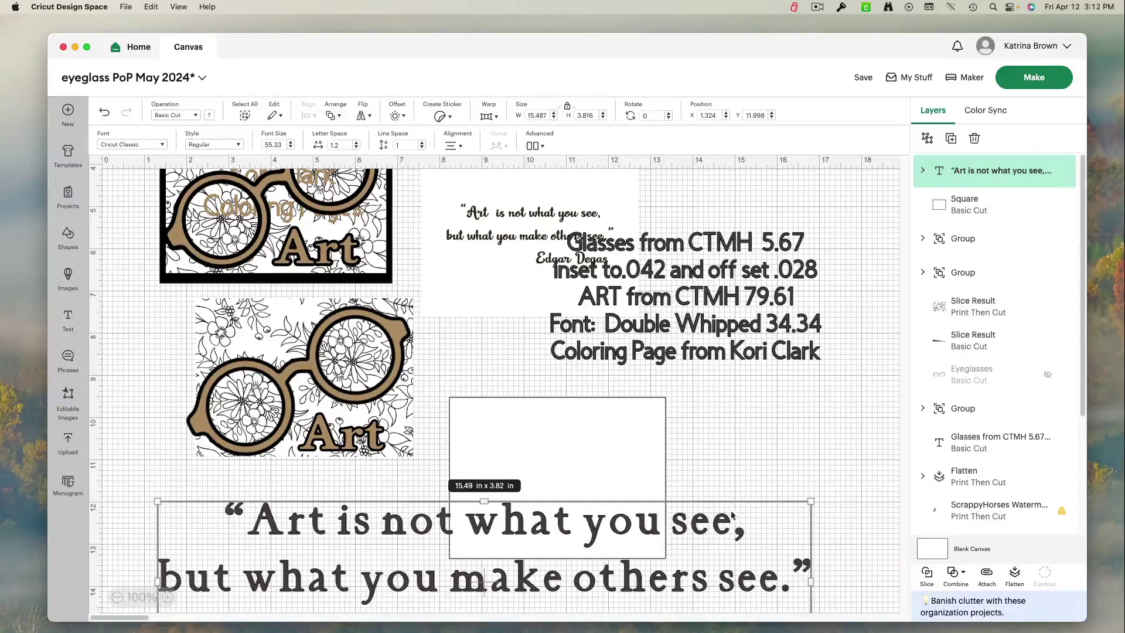
click(729, 472)
Shrink the quote to 5.43 × 1.34 in and move it inside the white rectangle.
click(703, 531)
drag(812, 502, 634, 498)
click(641, 461)
click(783, 520)
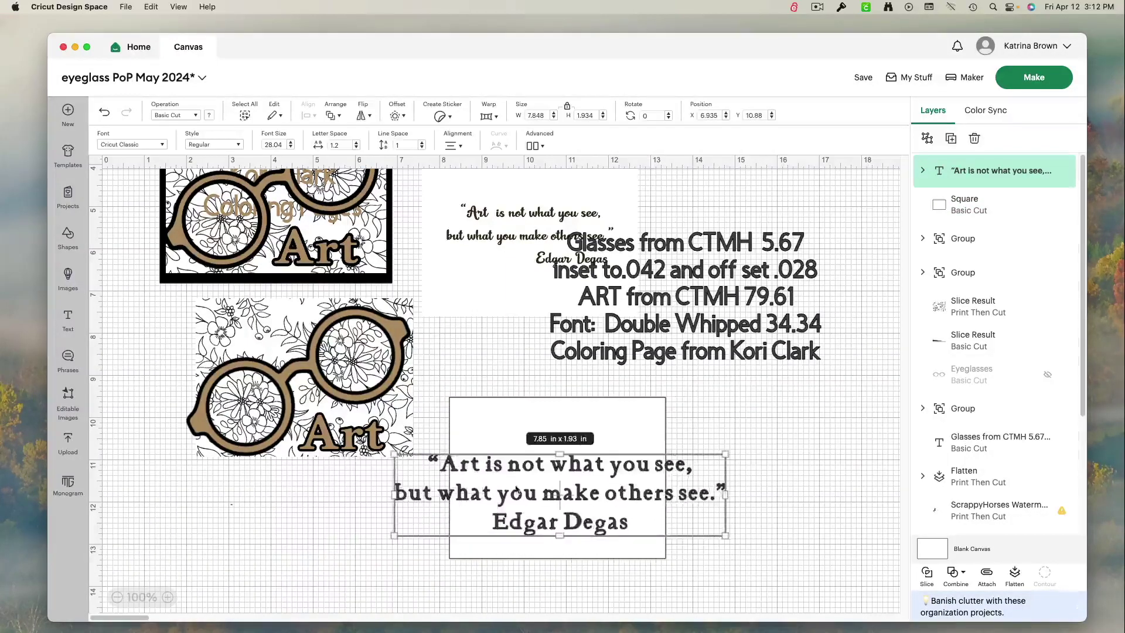
drag(394, 454, 494, 478)
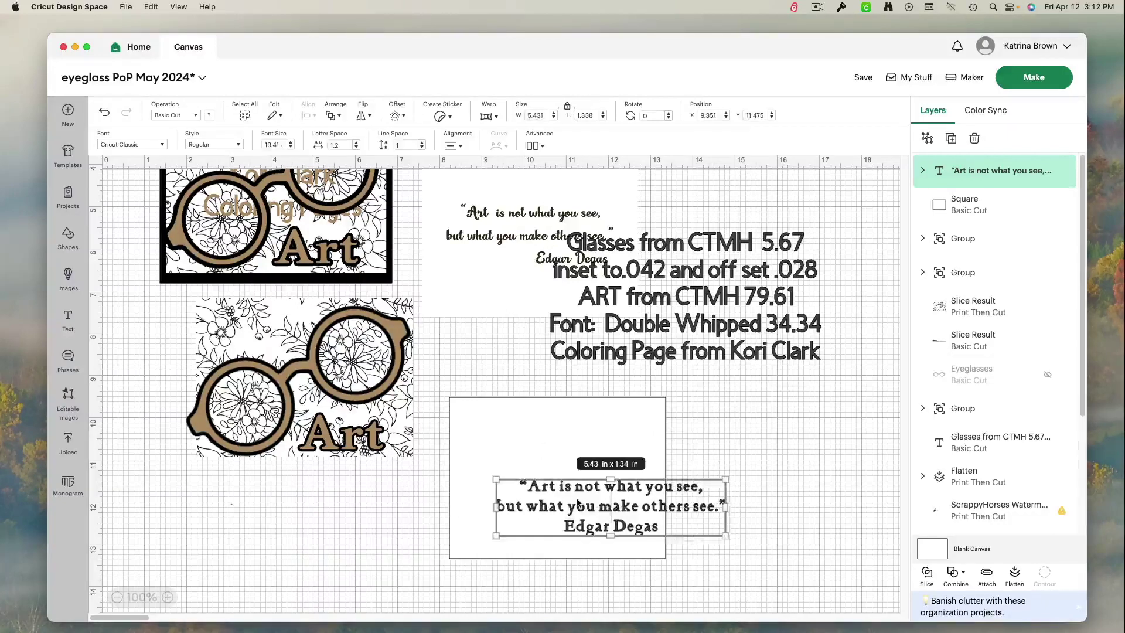
drag(593, 515, 540, 488)
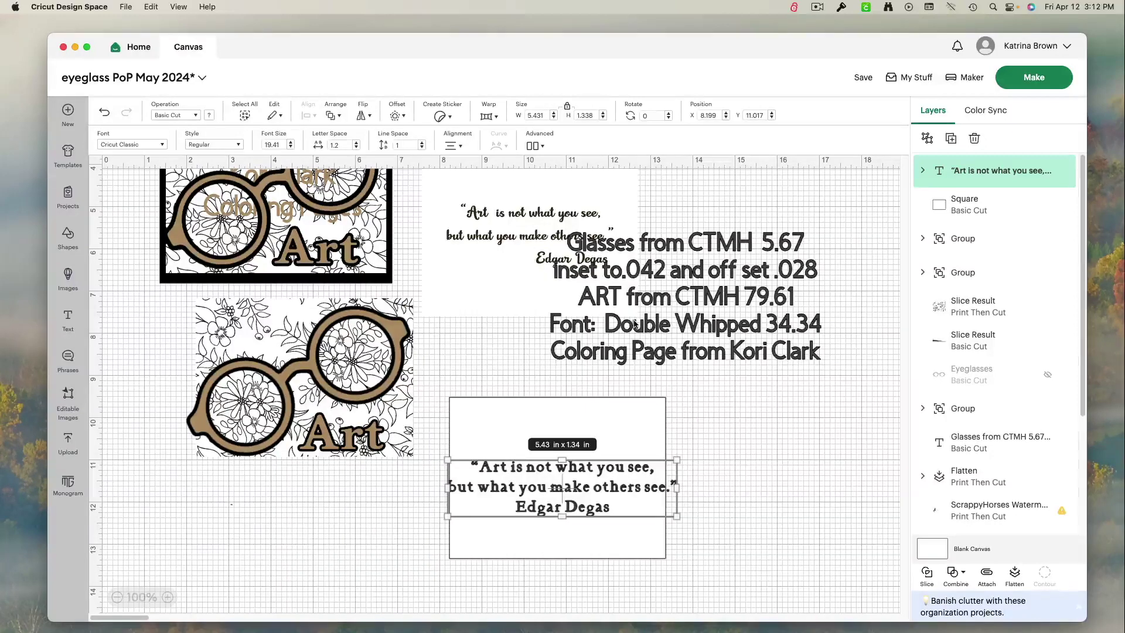
click(146, 145)
Search the font list for 'double' and set the quote in Double Whipped.
text(cr)
drag(163, 184, 139, 181)
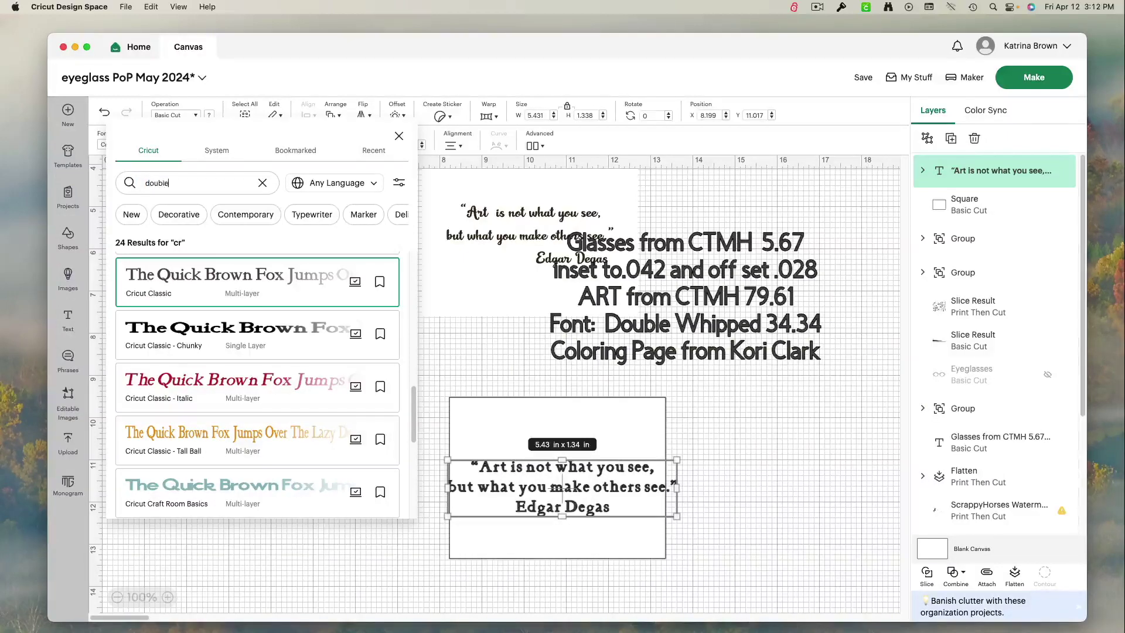
text(double)
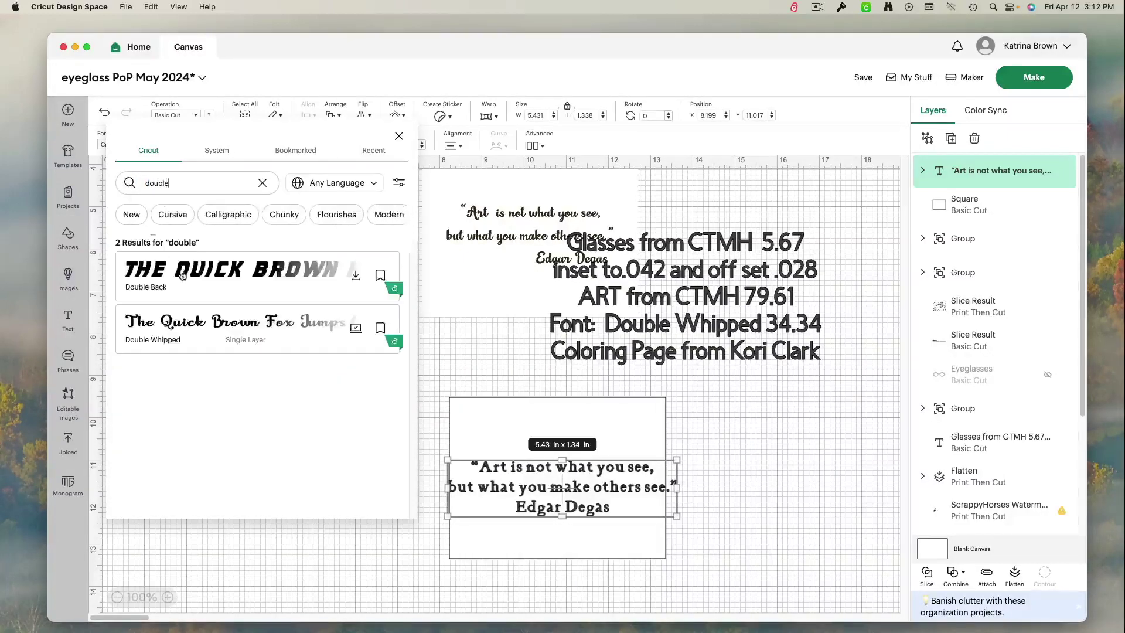
click(198, 325)
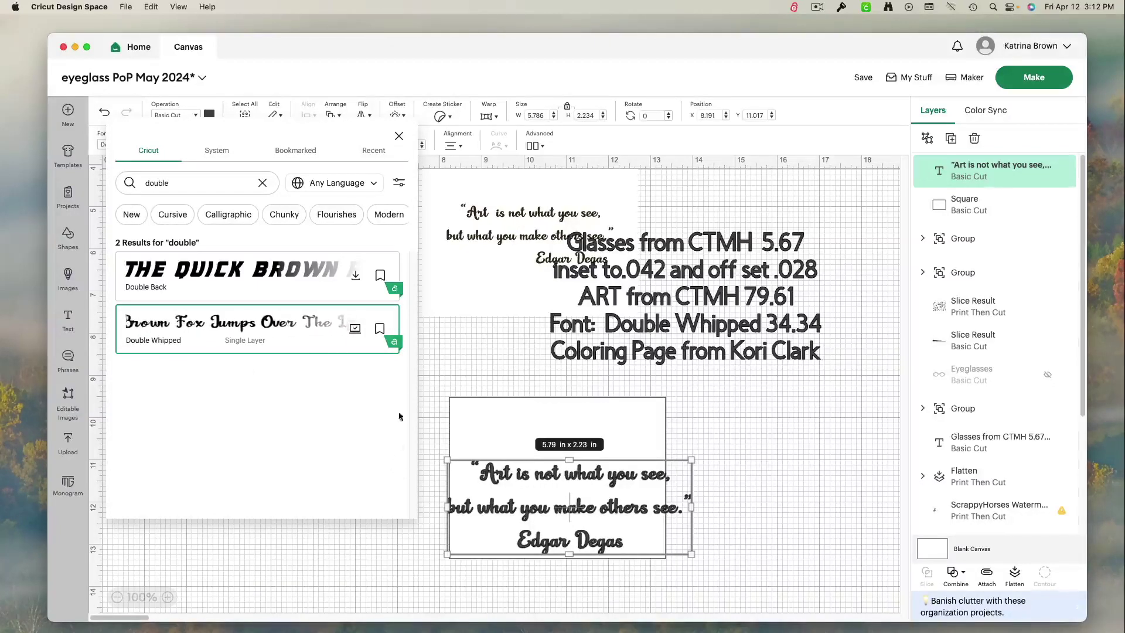
click(502, 359)
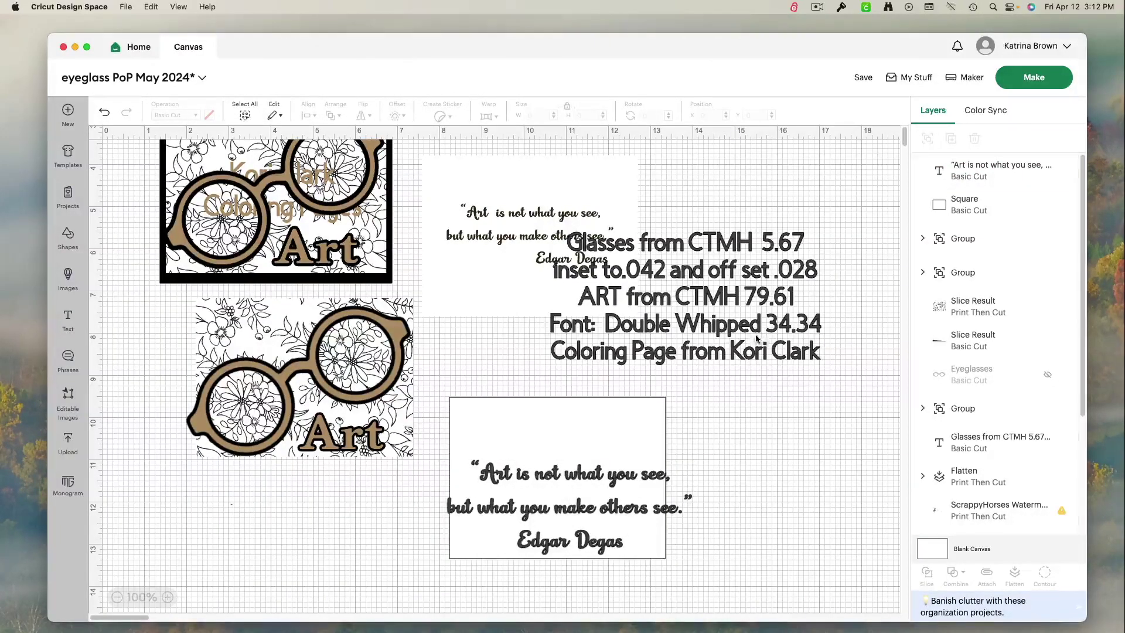
Resize the quote to about 4.055 × 1.566 in within the white rectangle.
click(494, 482)
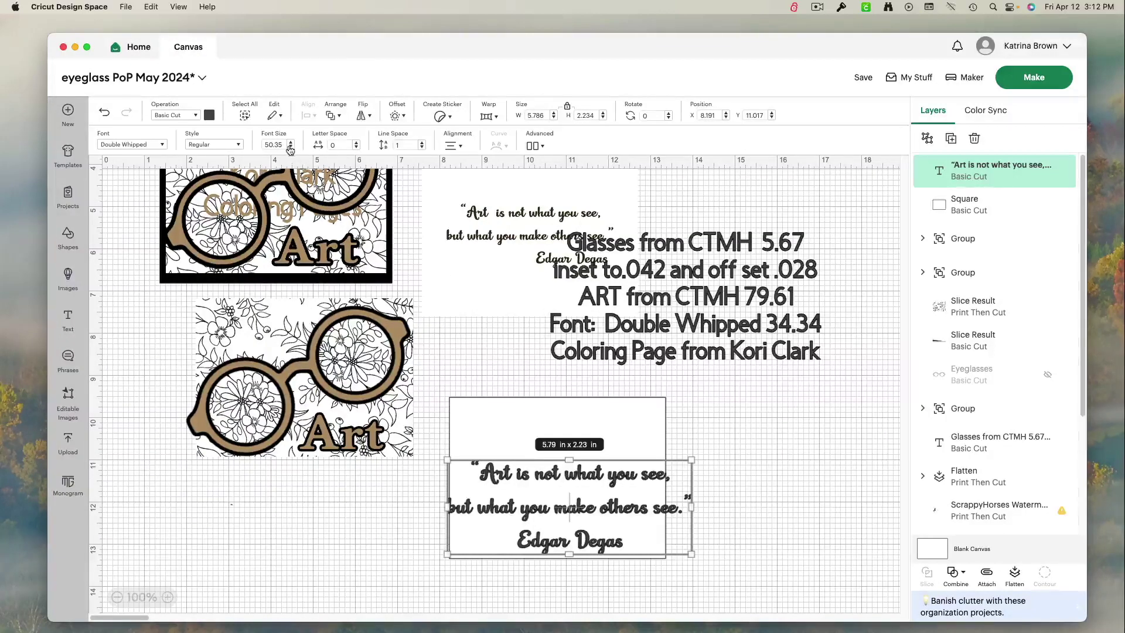
drag(692, 554, 609, 489)
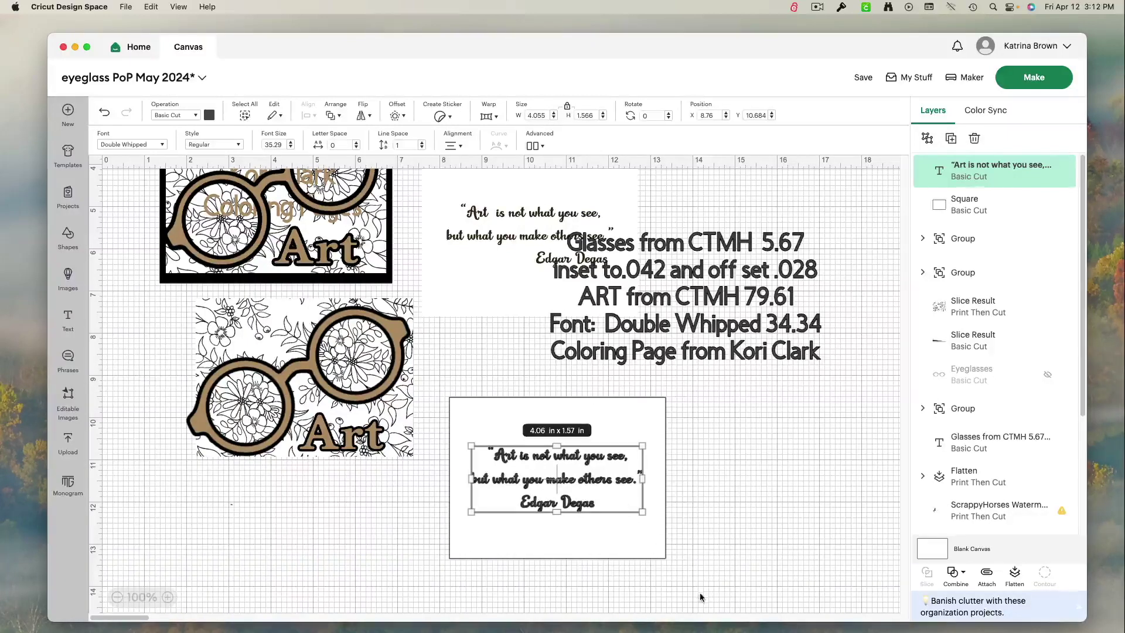
drag(697, 585, 530, 441)
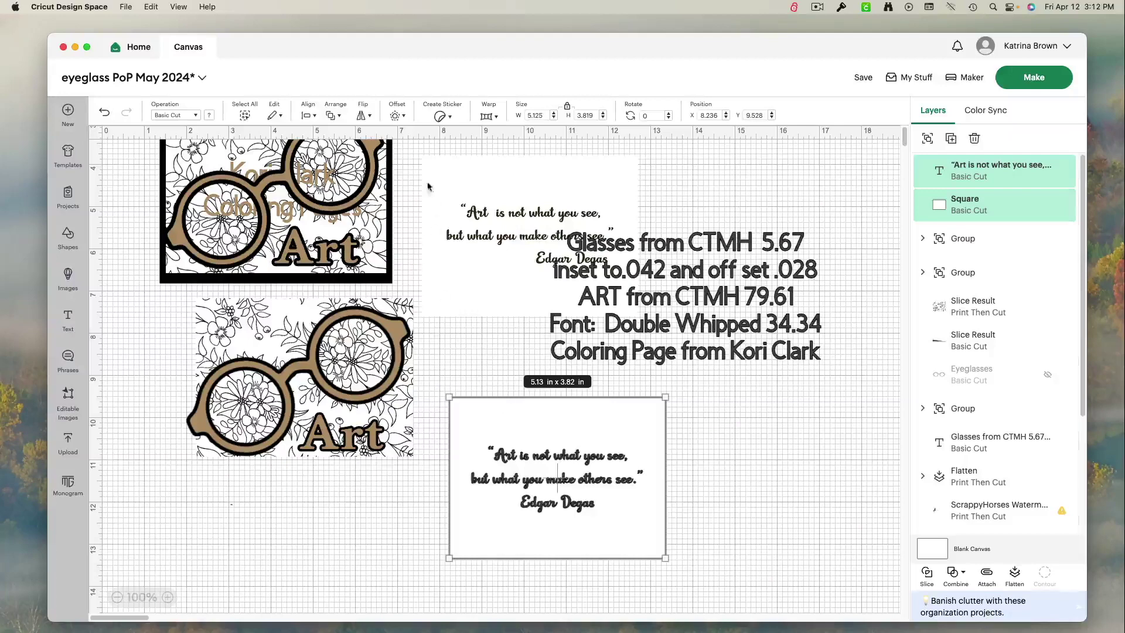
Centre the quote on the white rectangle with Align > Center.
click(309, 115)
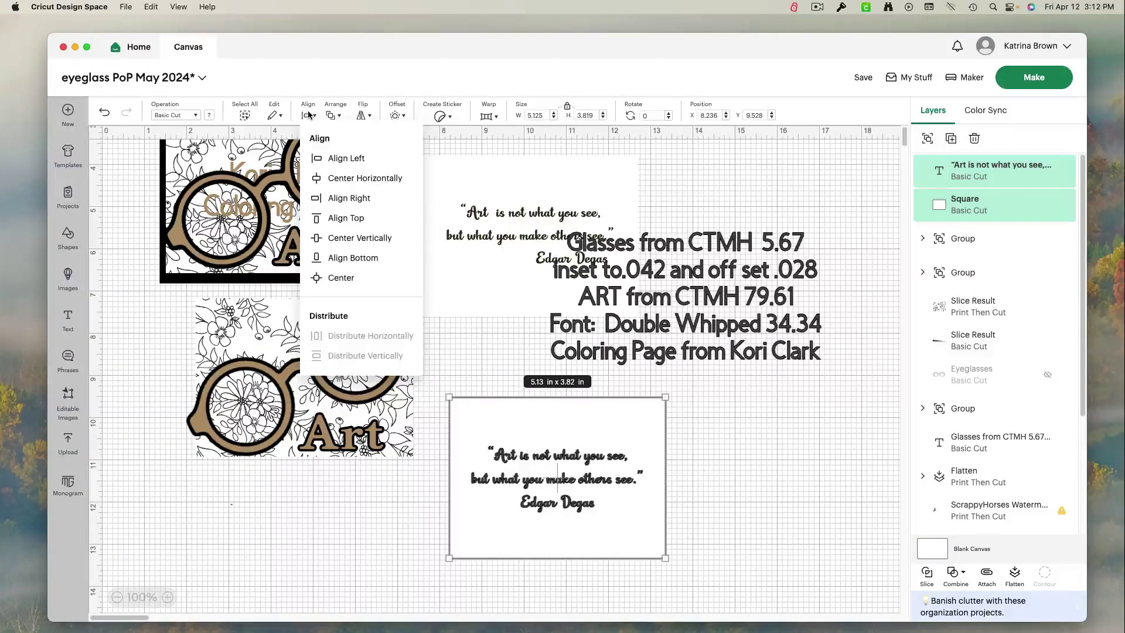
click(342, 279)
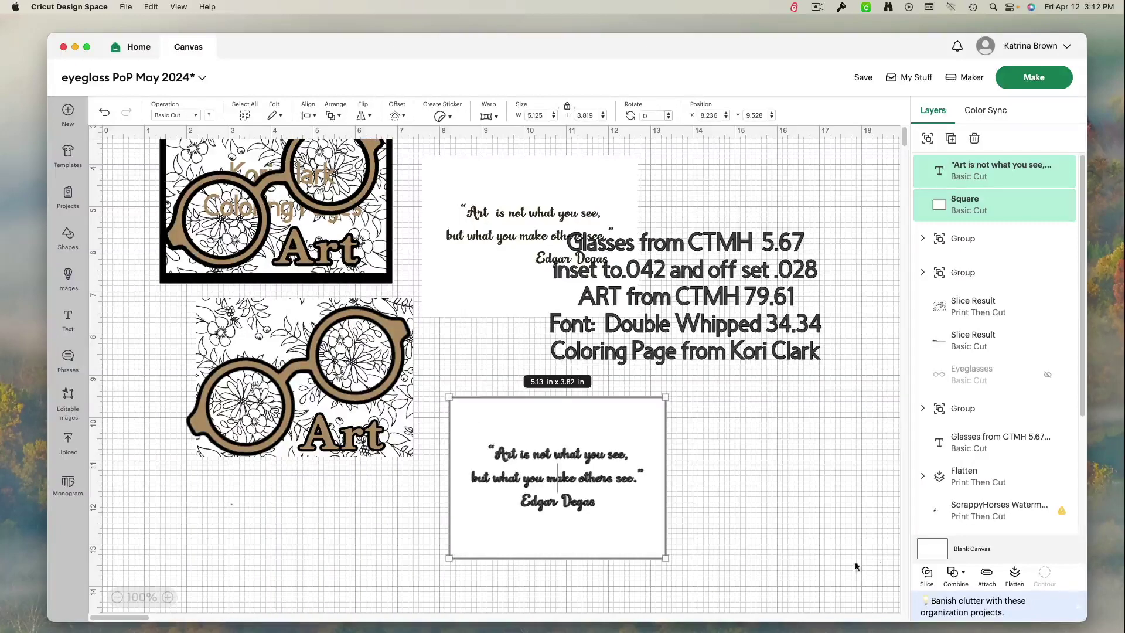
click(1014, 574)
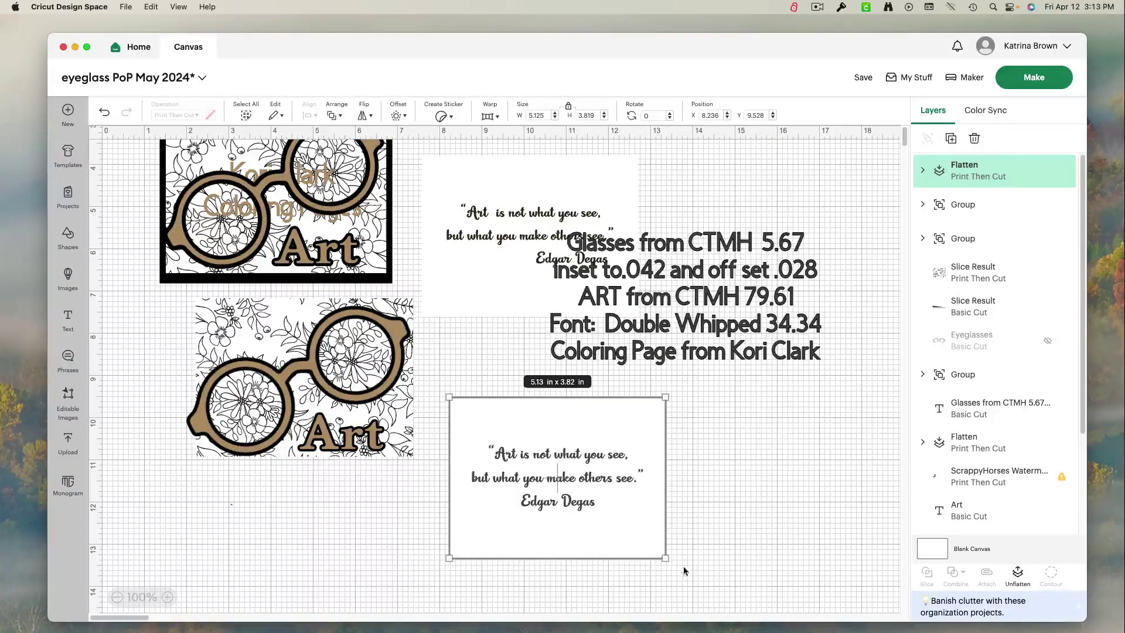
click(1017, 576)
Colour the quote dark brown, then flatten it with the white rectangle into one print piece.
click(729, 543)
click(573, 480)
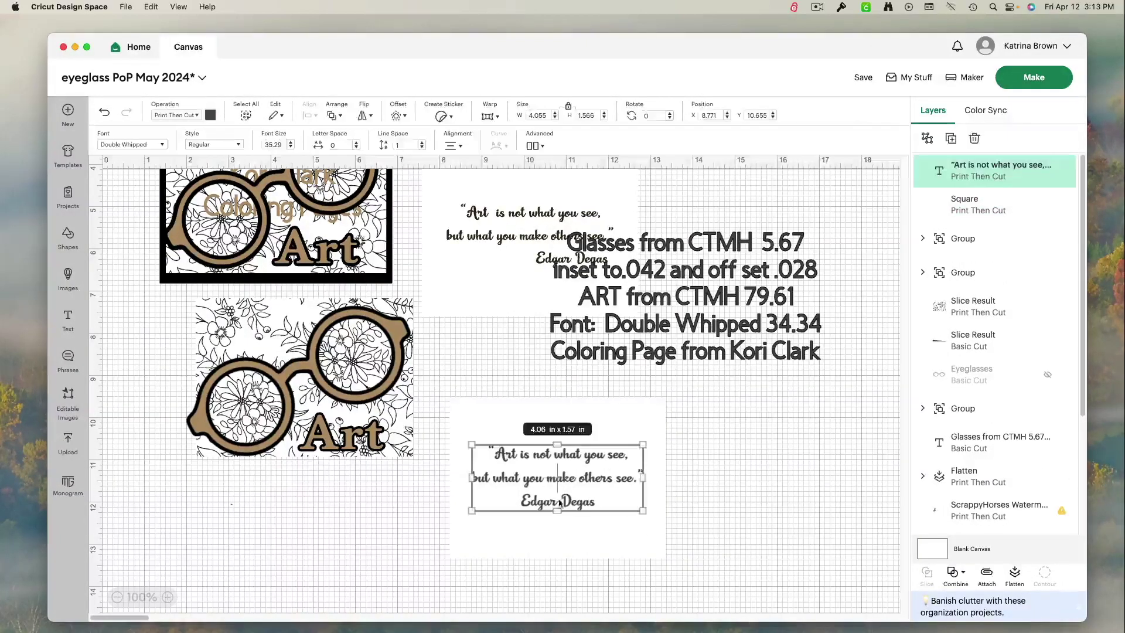
click(211, 115)
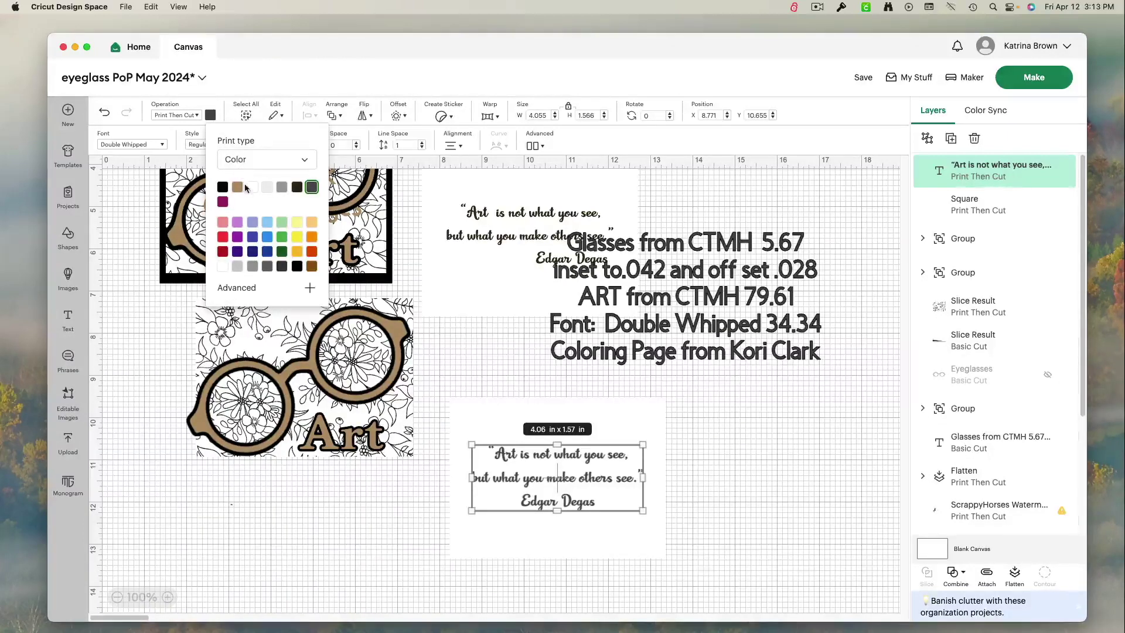
click(238, 189)
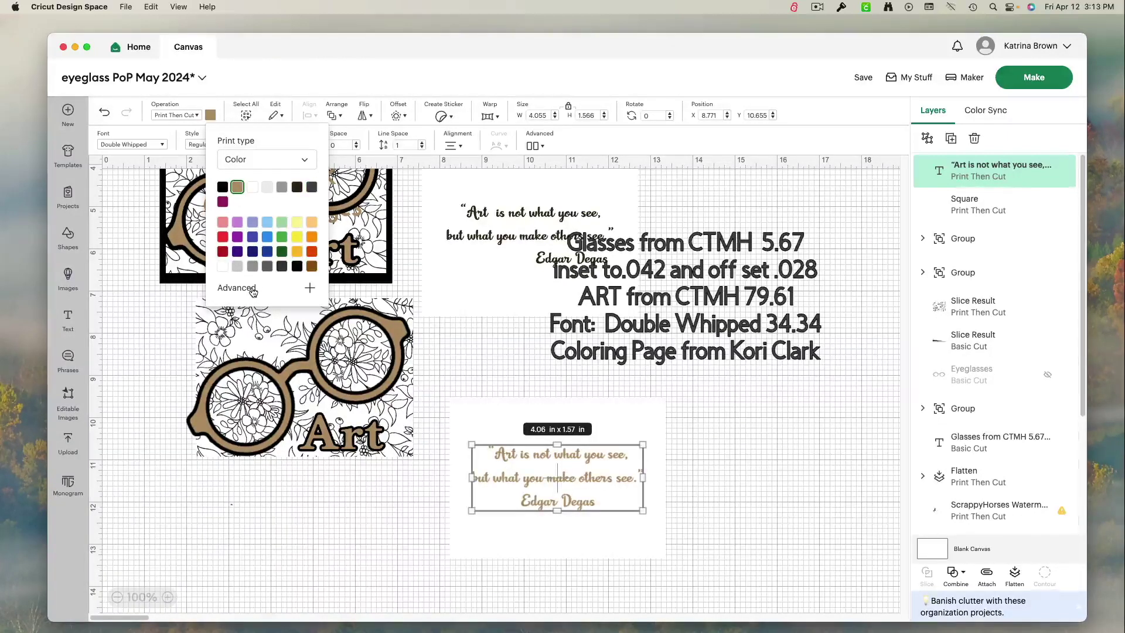
click(253, 292)
drag(255, 320, 275, 356)
click(750, 468)
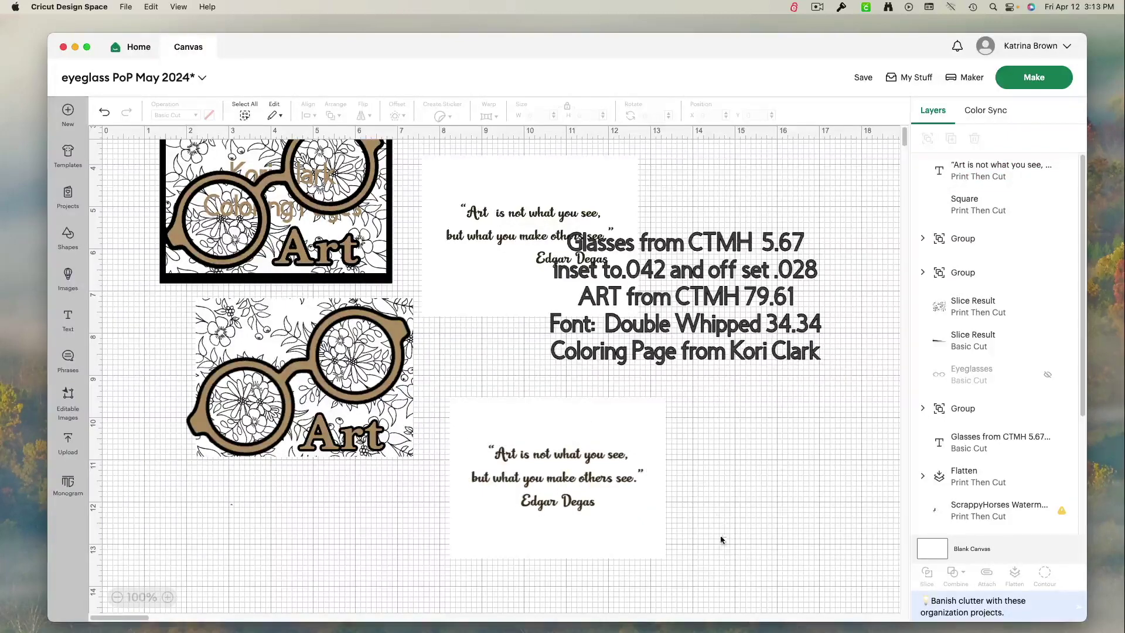
drag(725, 546, 486, 453)
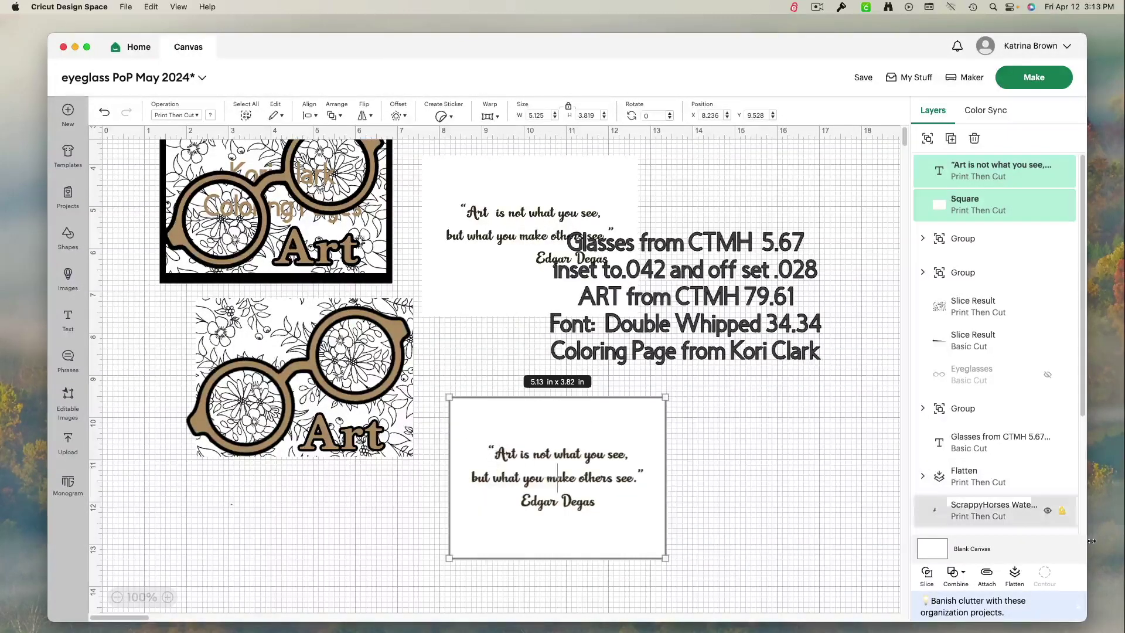
click(1015, 576)
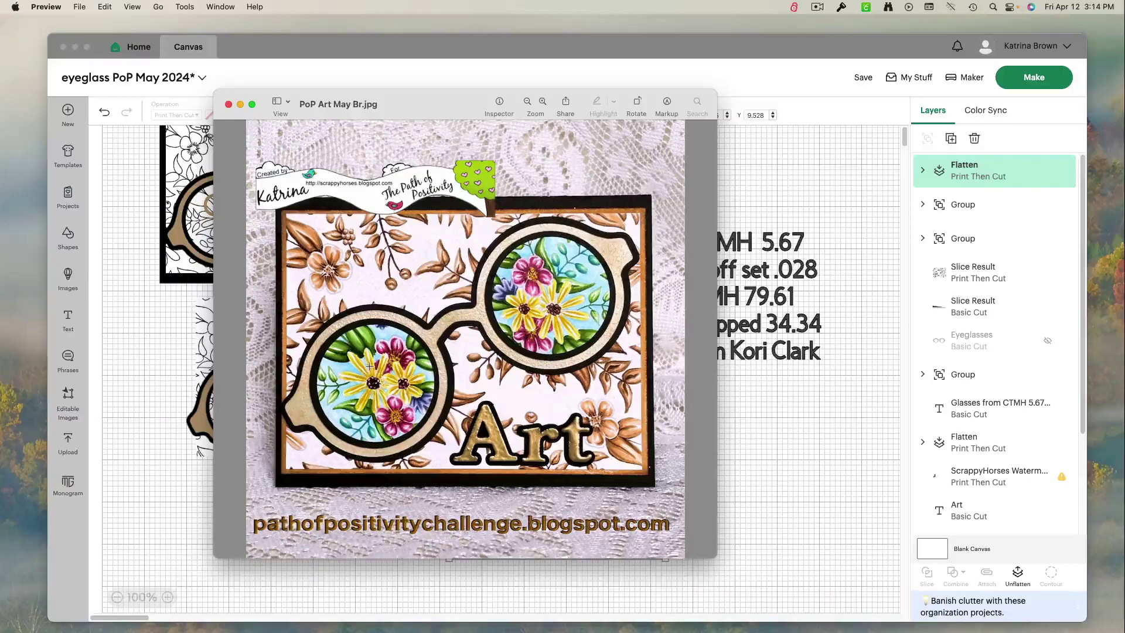
Close the PoP Art May Br.jpg reference image in Preview.
key(super+w)
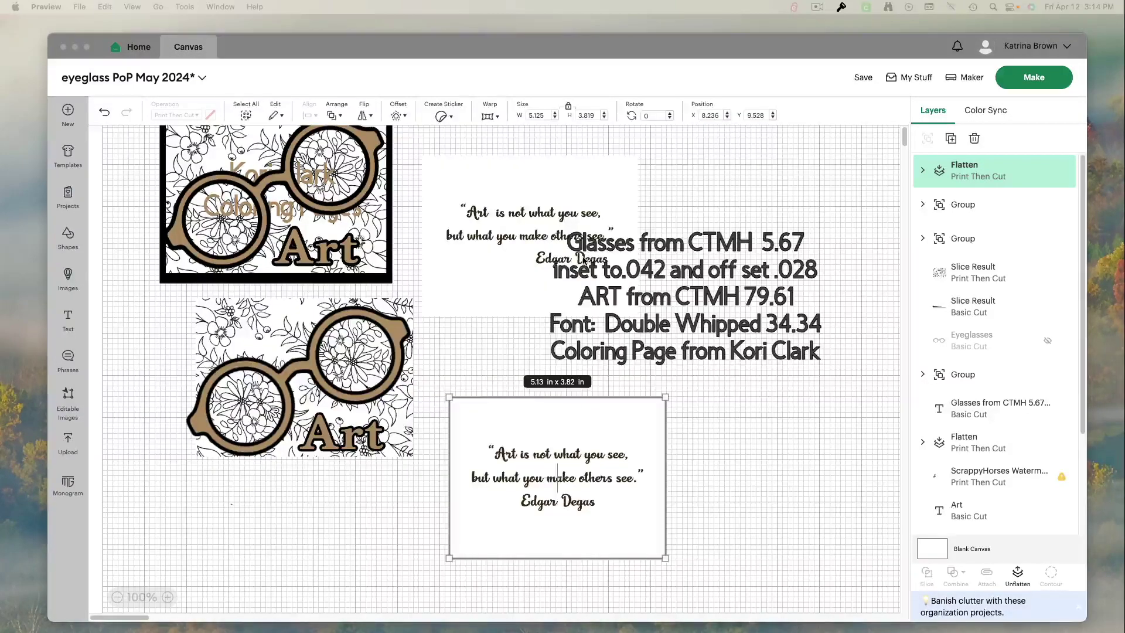